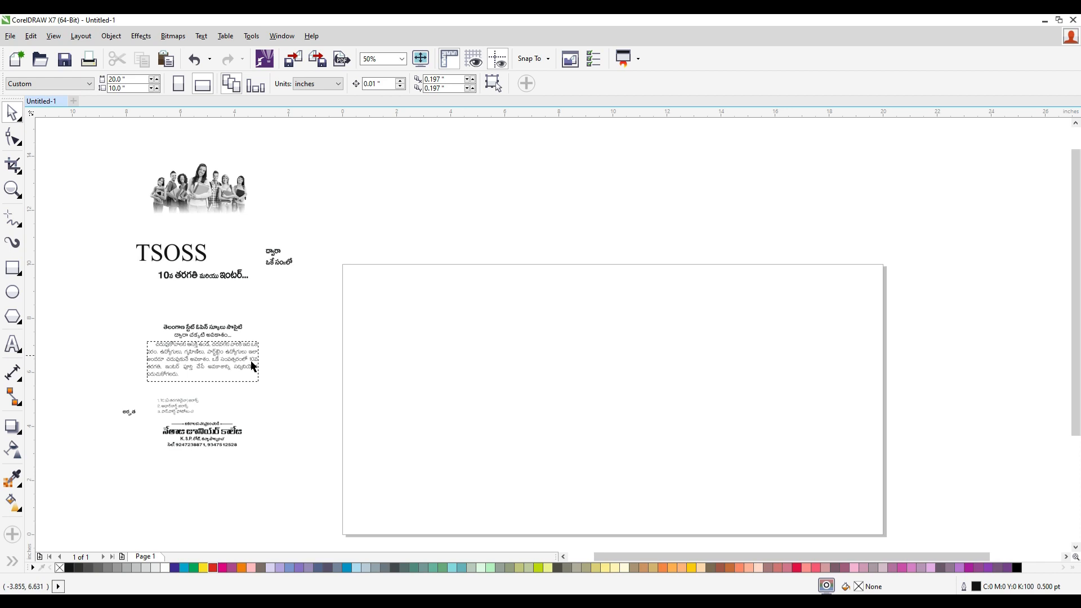
{"action": "left_click_drag", "start_coordinate": [361, 302], "coordinate": [142, 242]}
{"action": "left_click", "coordinate": [278, 332]}
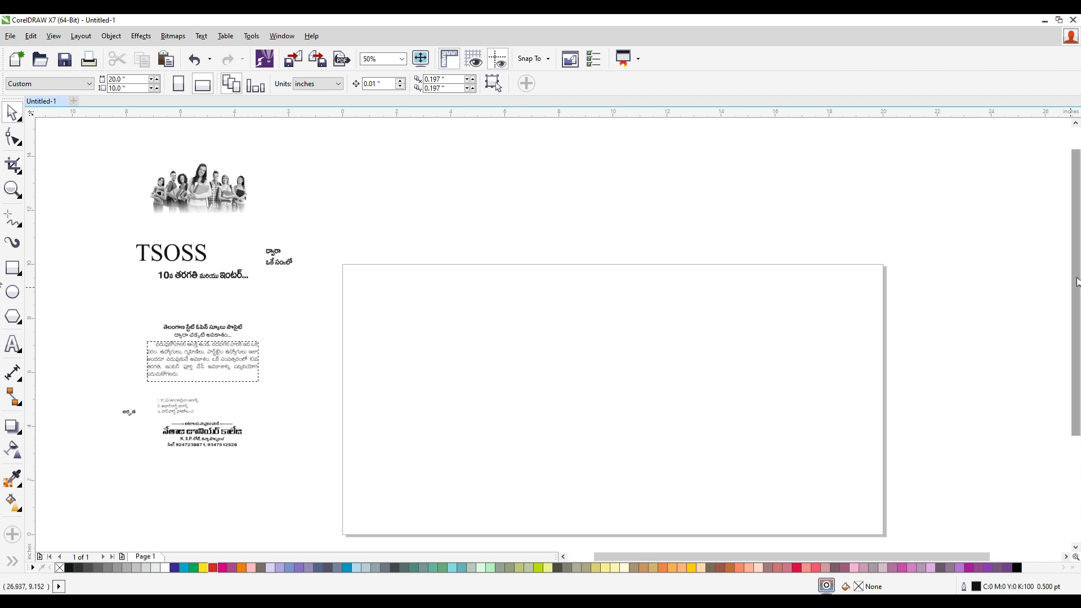
{"action": "scroll", "coordinate": [1070, 290], "scroll_direction": "down", "scroll_amount": 1}
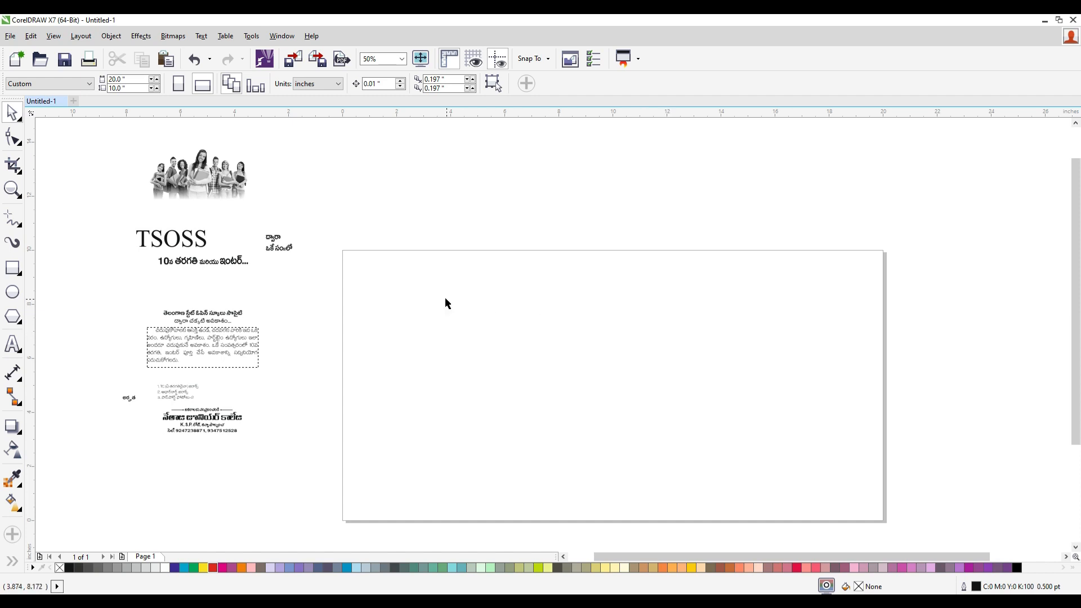
- Set the page size to A4 in landscape orientation
{"action": "left_click", "coordinate": [82, 84]}
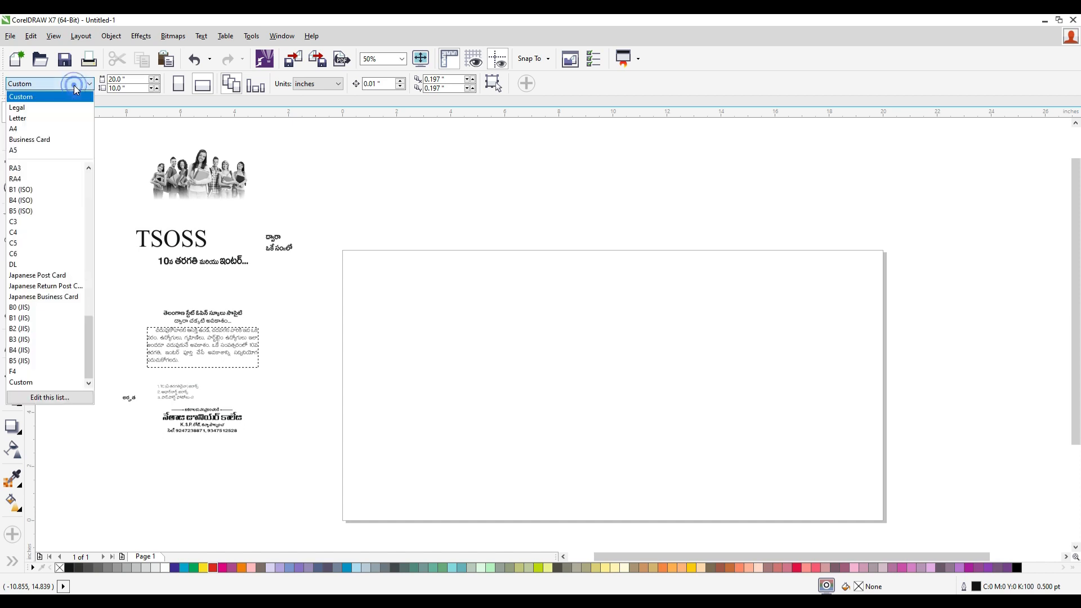
{"action": "left_click", "coordinate": [66, 134]}
{"action": "scroll", "coordinate": [585, 253], "scroll_direction": "down", "scroll_amount": 1}
{"action": "scroll", "coordinate": [600, 292], "scroll_direction": "up", "scroll_amount": 1}
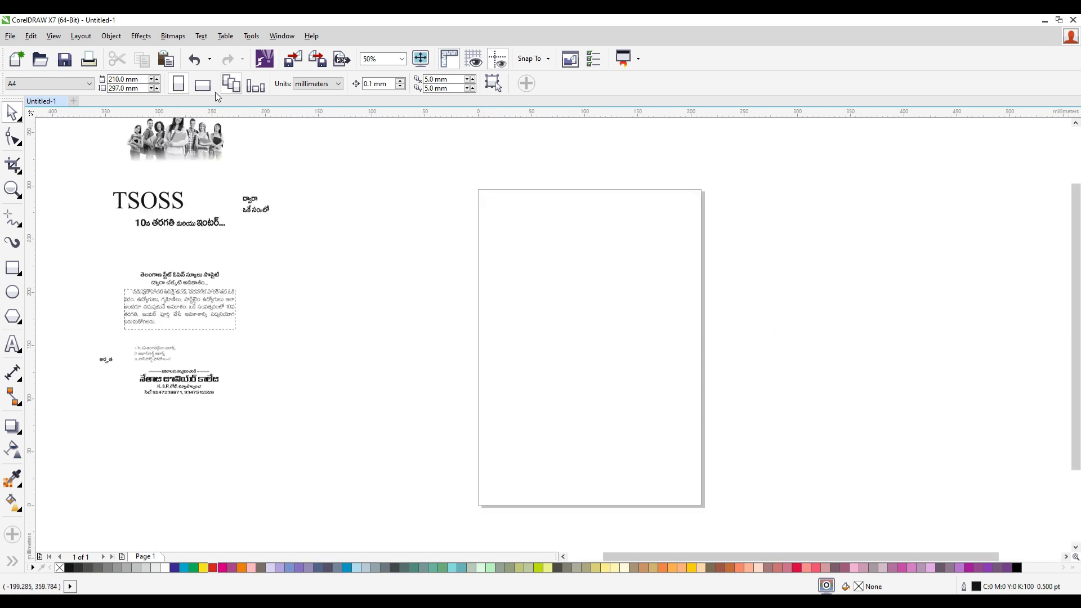
{"action": "left_click", "coordinate": [203, 85]}
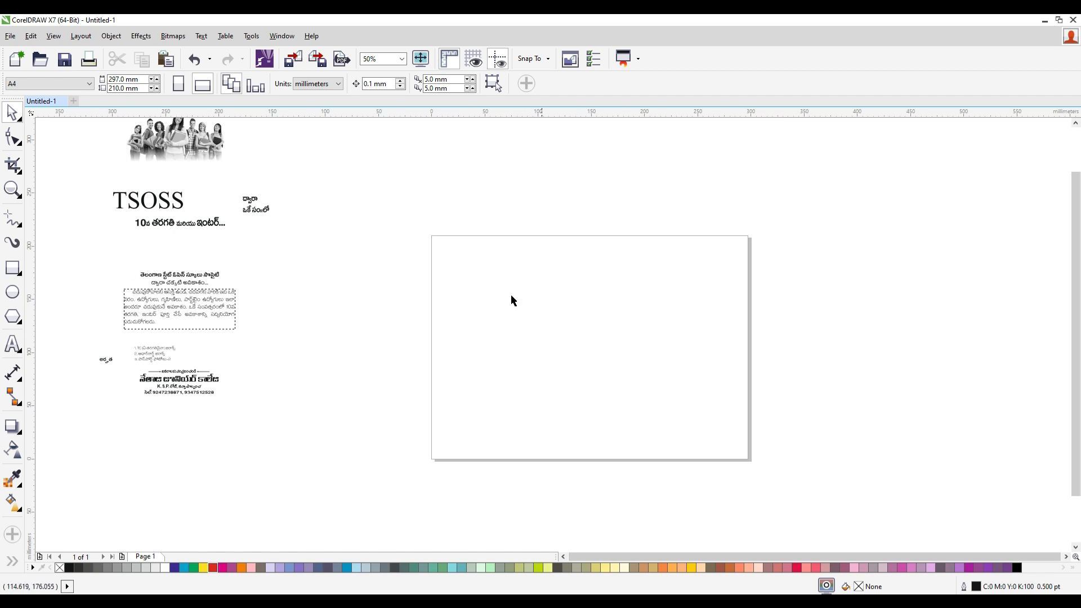
- Create a rectangle that exactly frames the whole A4 page
{"action": "double_click", "coordinate": [14, 268]}
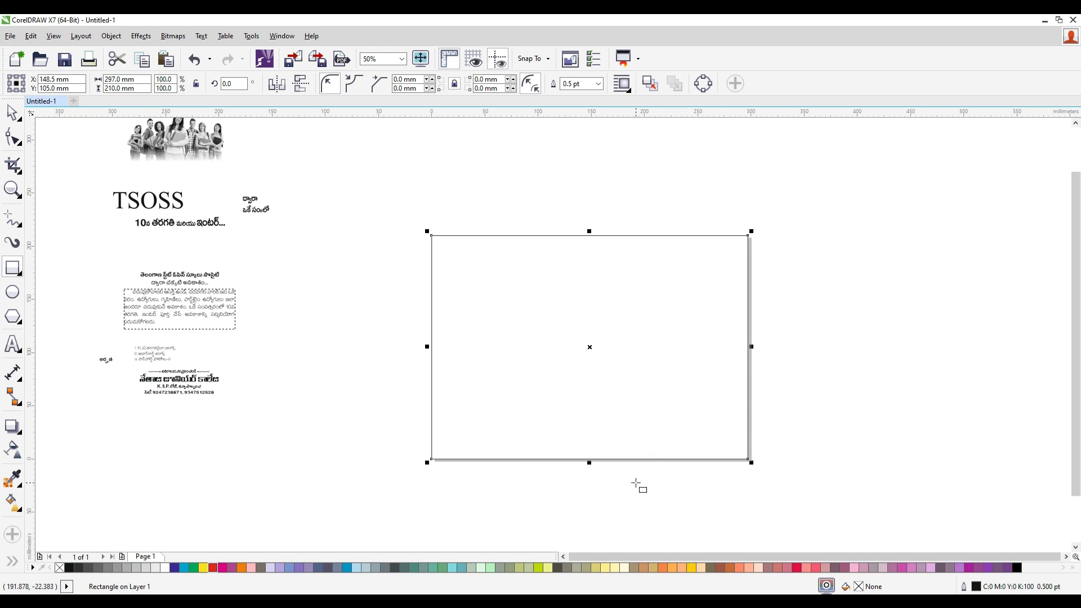
{"action": "left_click", "coordinate": [12, 112]}
{"action": "left_click_drag", "start_coordinate": [389, 199], "coordinate": [805, 505]}
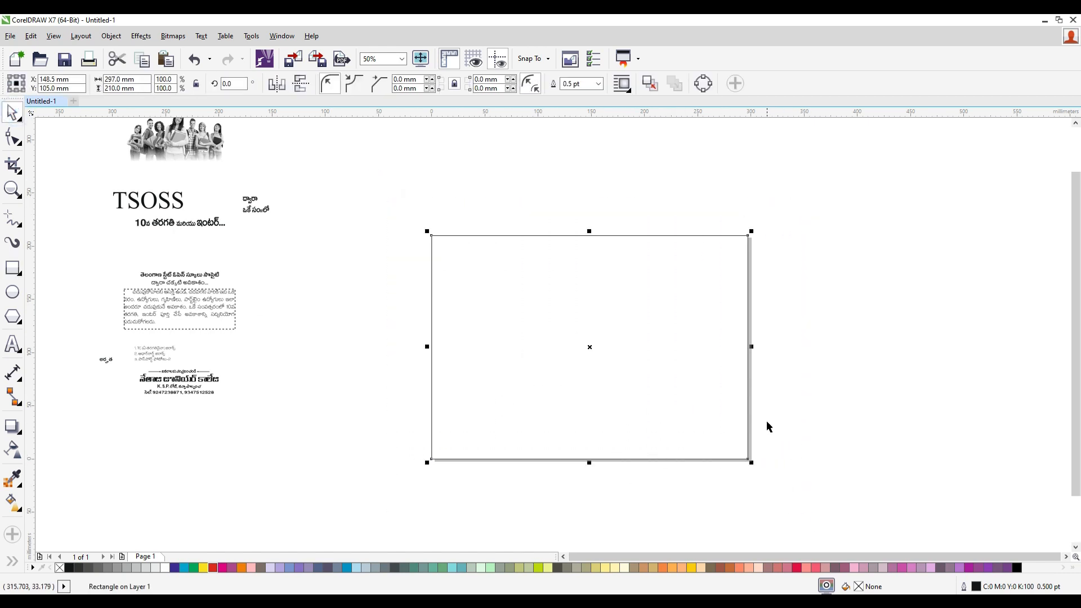
{"action": "left_click", "coordinate": [825, 375]}
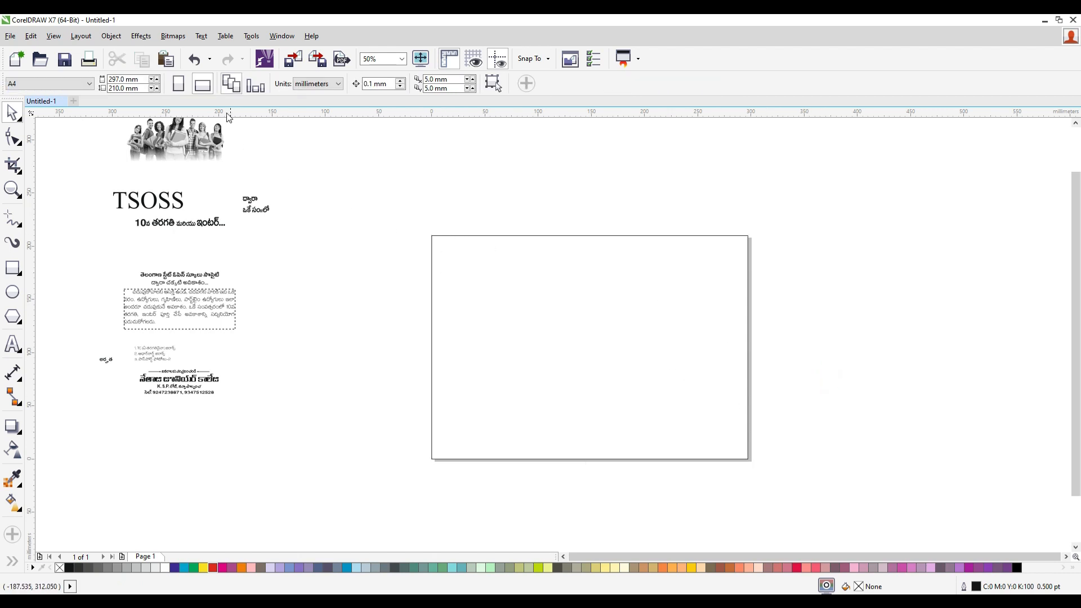
- Reduce the page frame rectangle's width to half by entering 297/2 mm, keeping its height
{"action": "left_click_drag", "start_coordinate": [410, 214], "coordinate": [813, 524]}
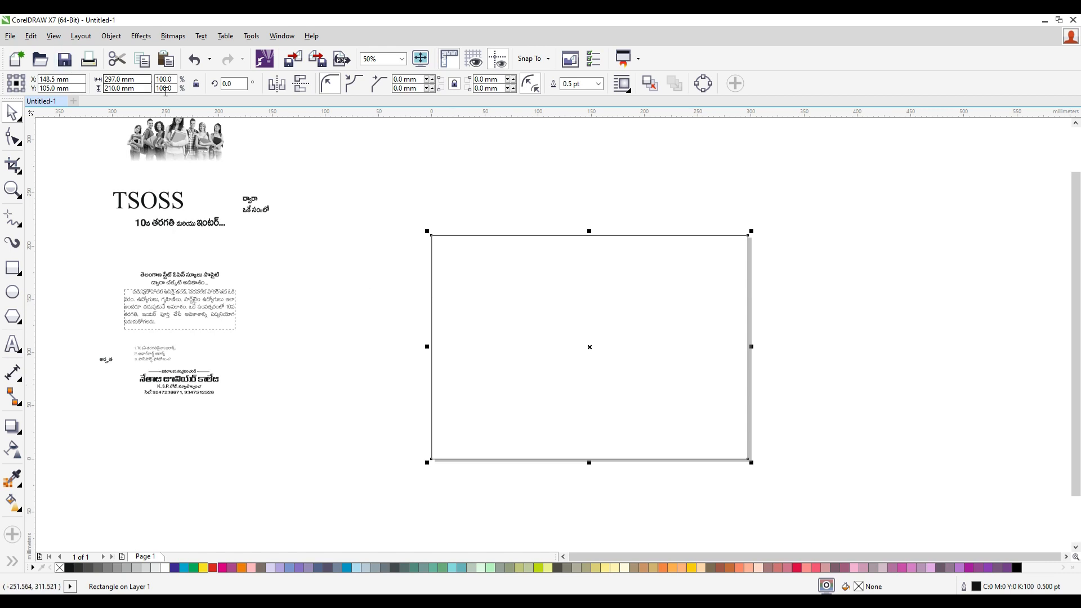
{"action": "left_click", "coordinate": [142, 78]}
{"action": "type", "text": "297/2"}
{"action": "key", "text": "Return"}
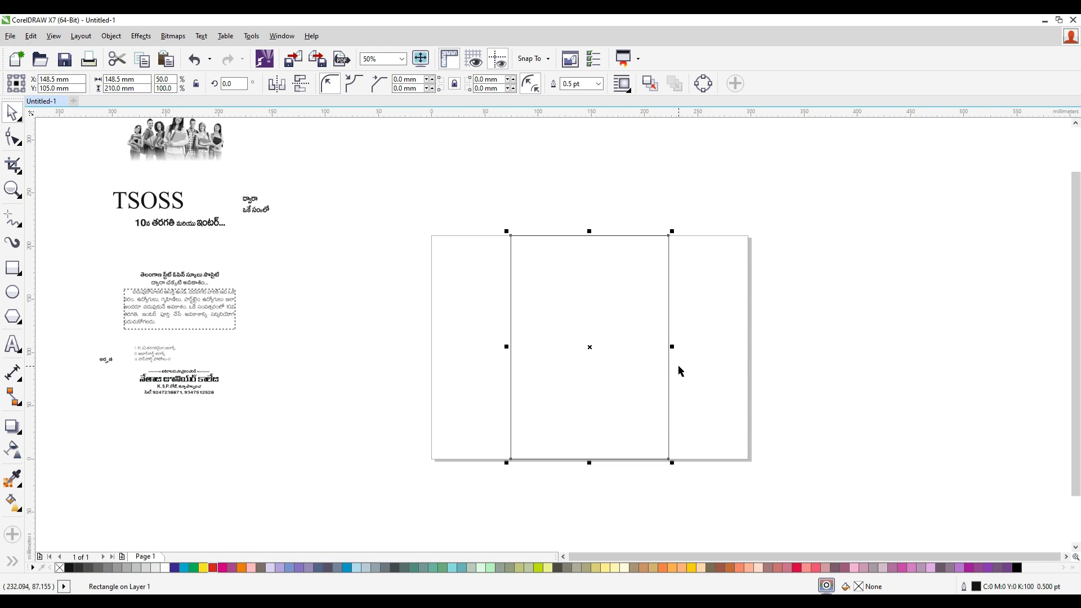
{"action": "left_click_drag", "start_coordinate": [482, 198], "coordinate": [705, 502]}
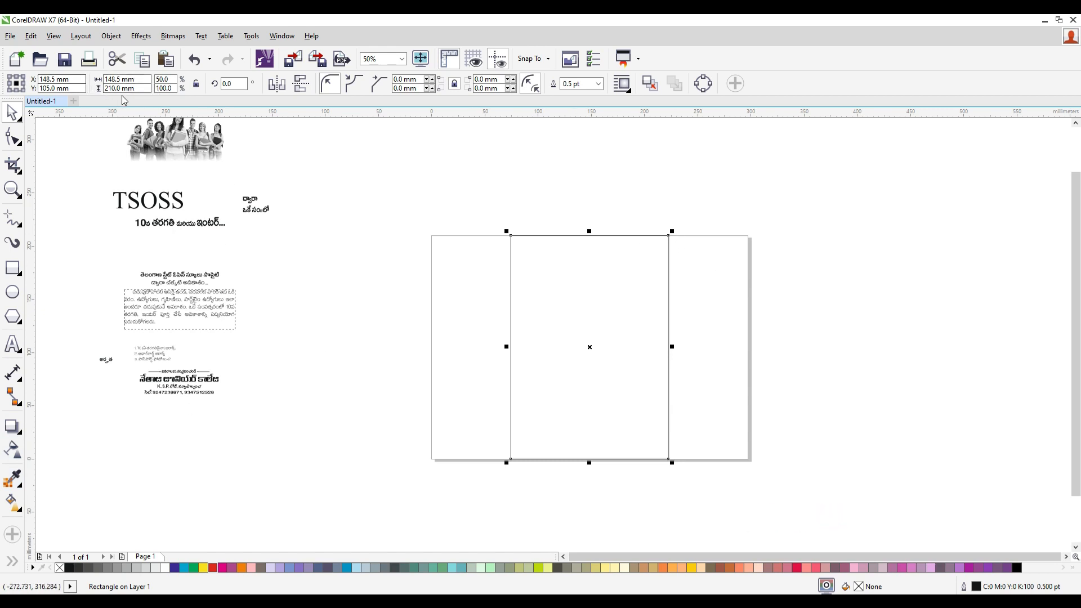
- Apply an inside contour to the half-page rectangle with one step and a 10 mm offset
{"action": "left_click", "coordinate": [21, 433]}
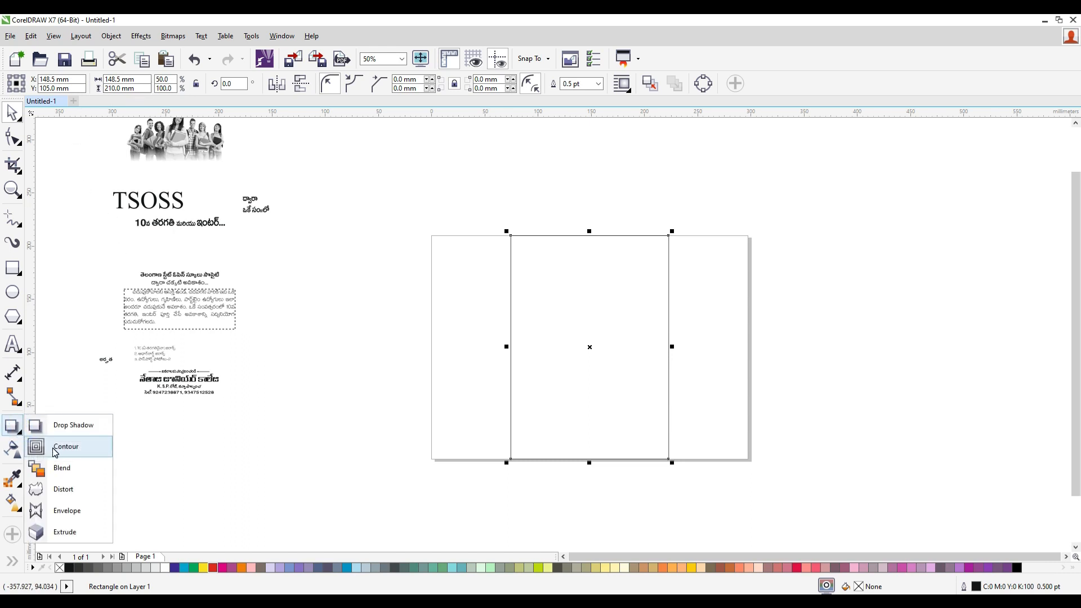
{"action": "left_click", "coordinate": [55, 450]}
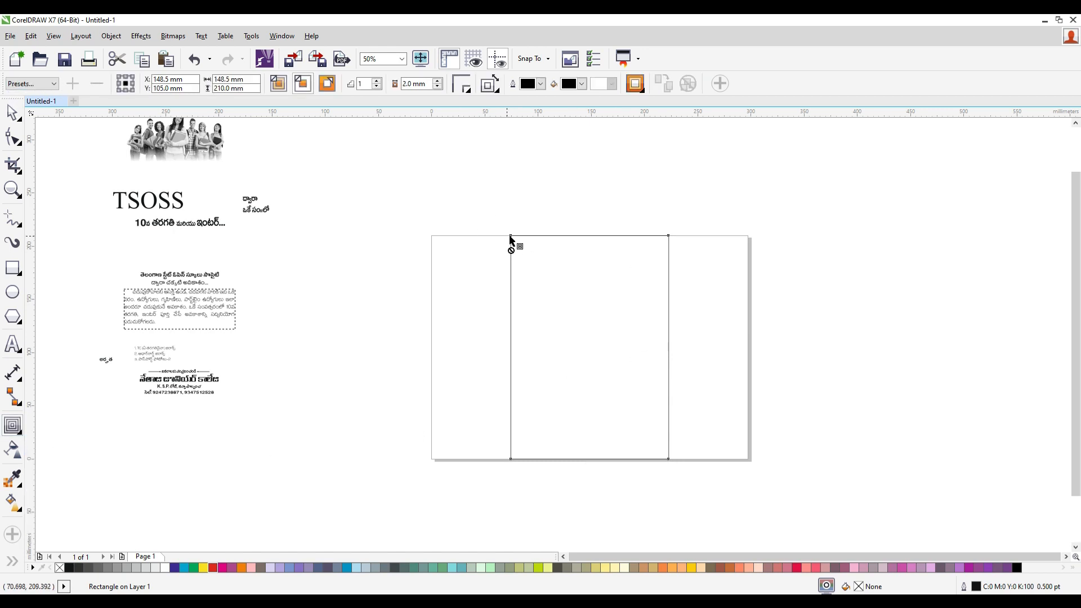
{"action": "left_click_drag", "start_coordinate": [511, 239], "coordinate": [519, 250]}
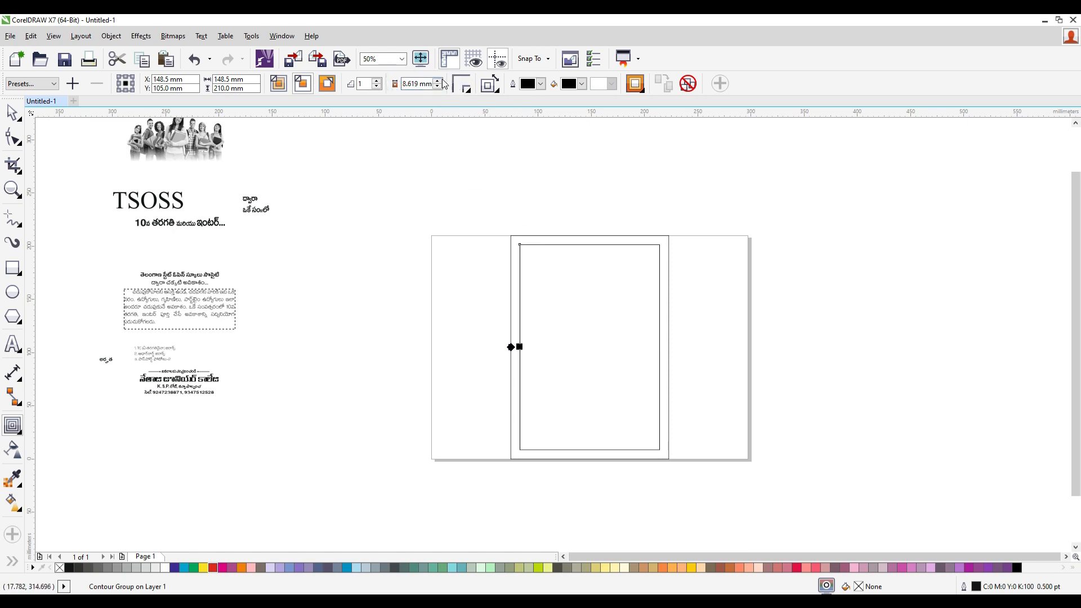
{"action": "left_click", "coordinate": [403, 83]}
{"action": "type", "text": "10"}
{"action": "key", "text": "Return"}
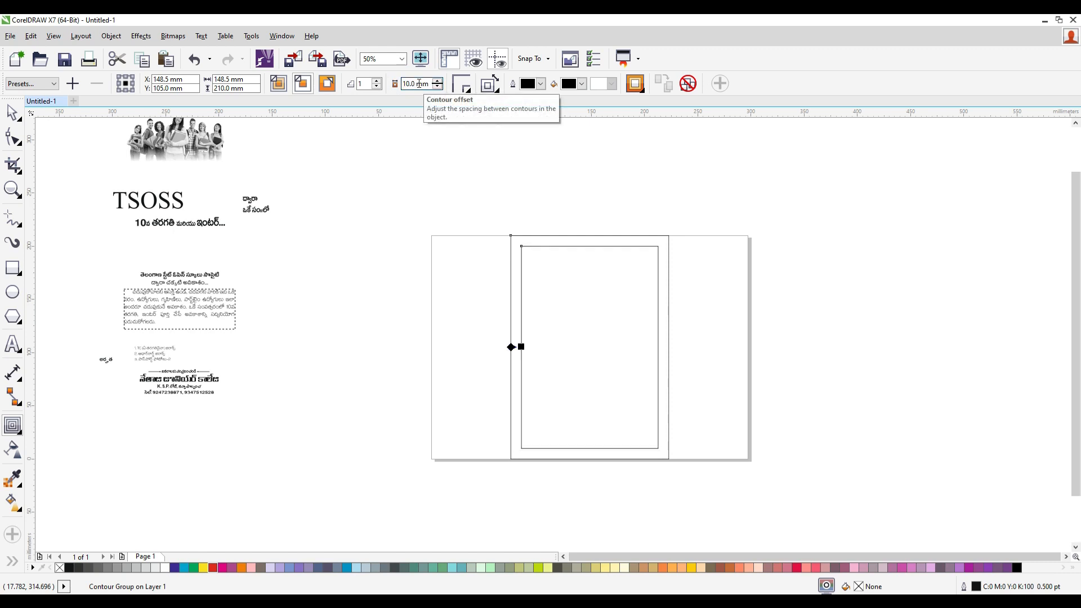
{"action": "left_click", "coordinate": [10, 115]}
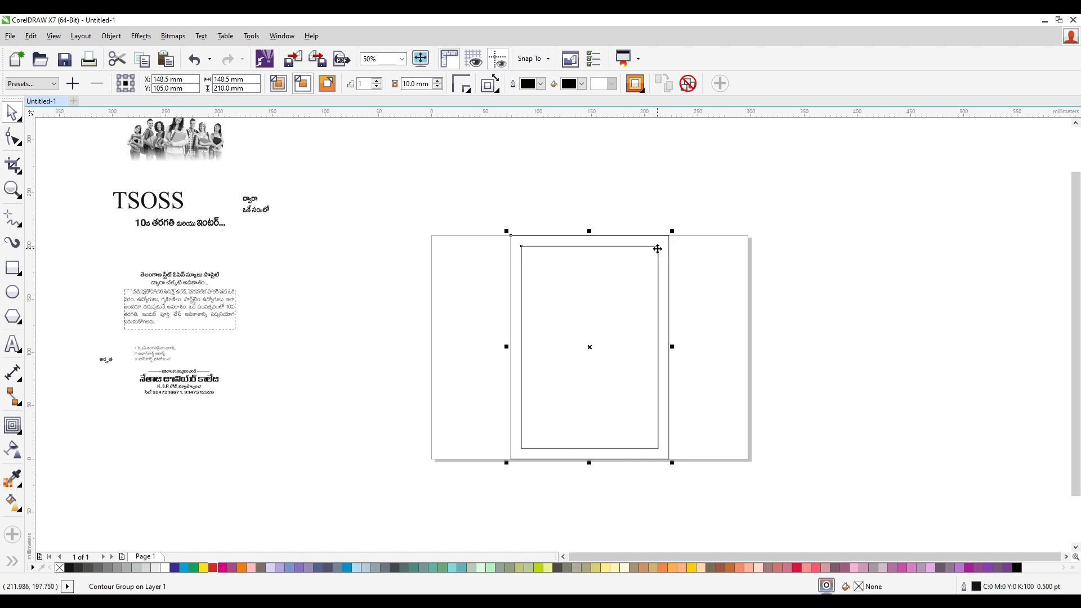
{"action": "middle_click", "coordinate": [469, 189]}
{"action": "left_click_drag", "start_coordinate": [591, 338], "coordinate": [467, 338]}
{"action": "key", "text": "ctrl+z"}
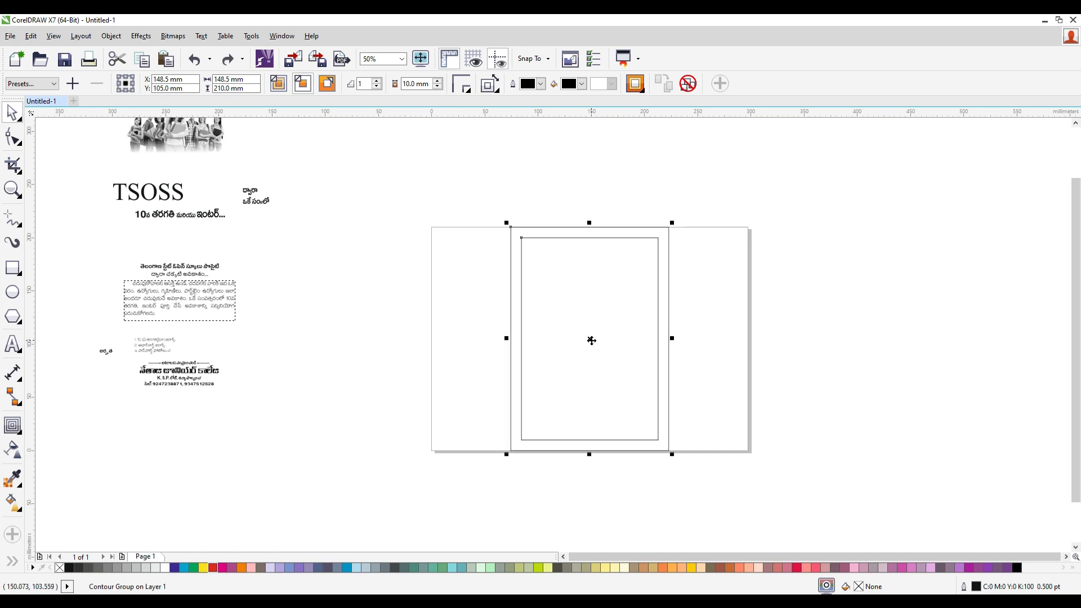
{"action": "right_click", "coordinate": [591, 340]}
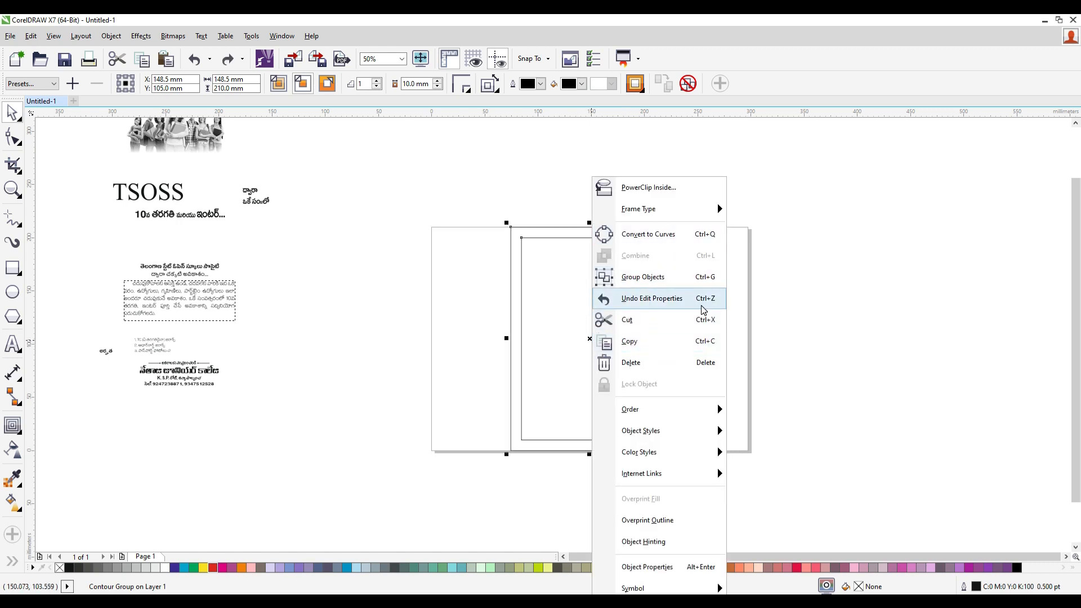
{"action": "left_click", "coordinate": [791, 353]}
- Break the contour group apart and delete the outer rectangle, leaving only the inner frame
{"action": "left_click_drag", "start_coordinate": [458, 206], "coordinate": [721, 527]}
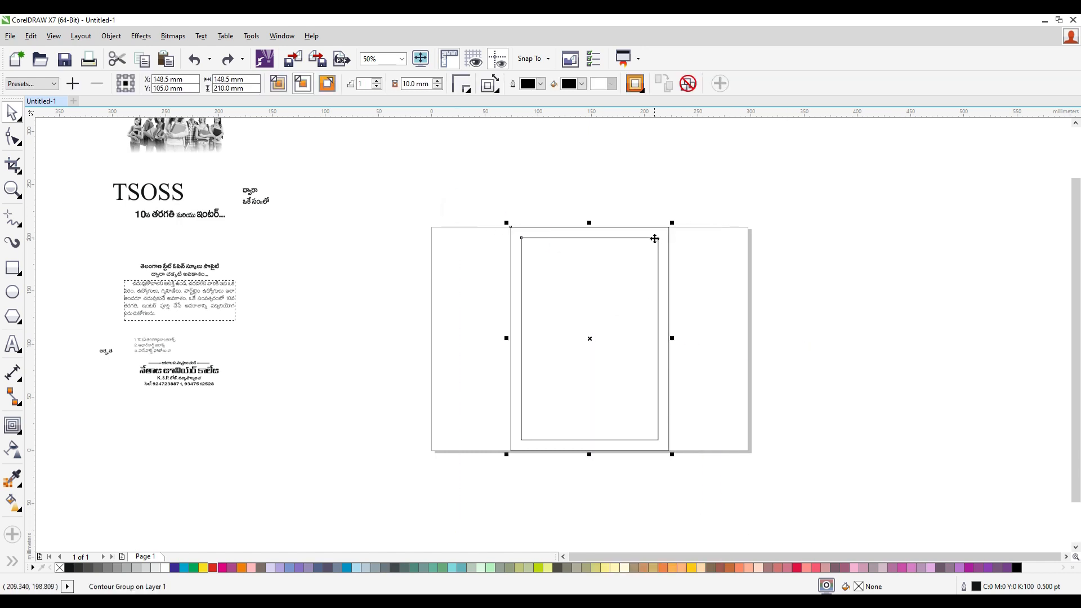
{"action": "right_click", "coordinate": [657, 238]}
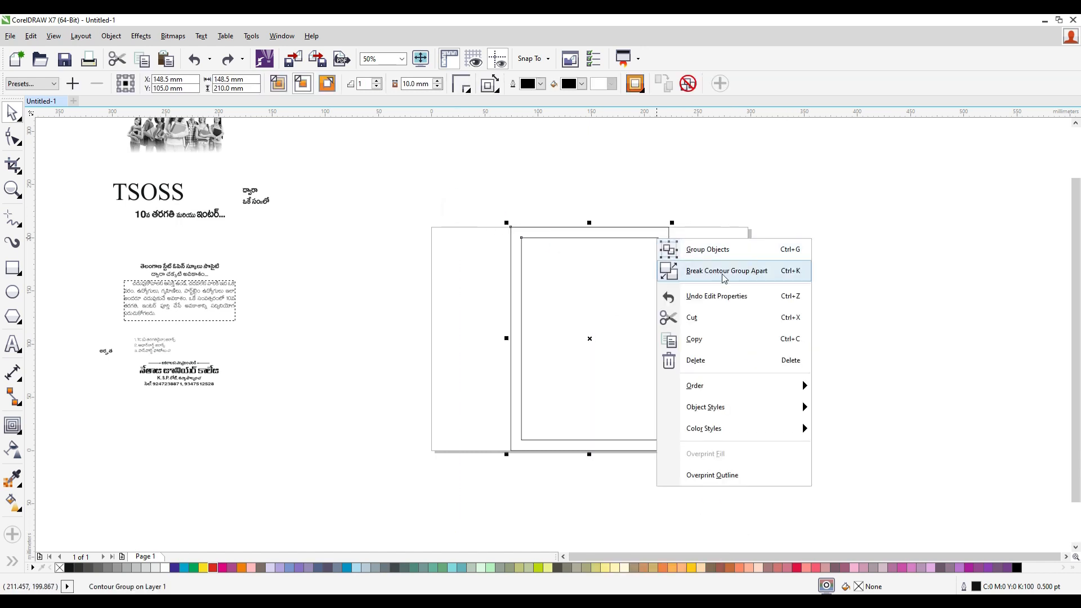
{"action": "left_click", "coordinate": [770, 274]}
{"action": "left_click", "coordinate": [713, 356]}
{"action": "left_click", "coordinate": [660, 227]}
{"action": "left_click", "coordinate": [661, 227]}
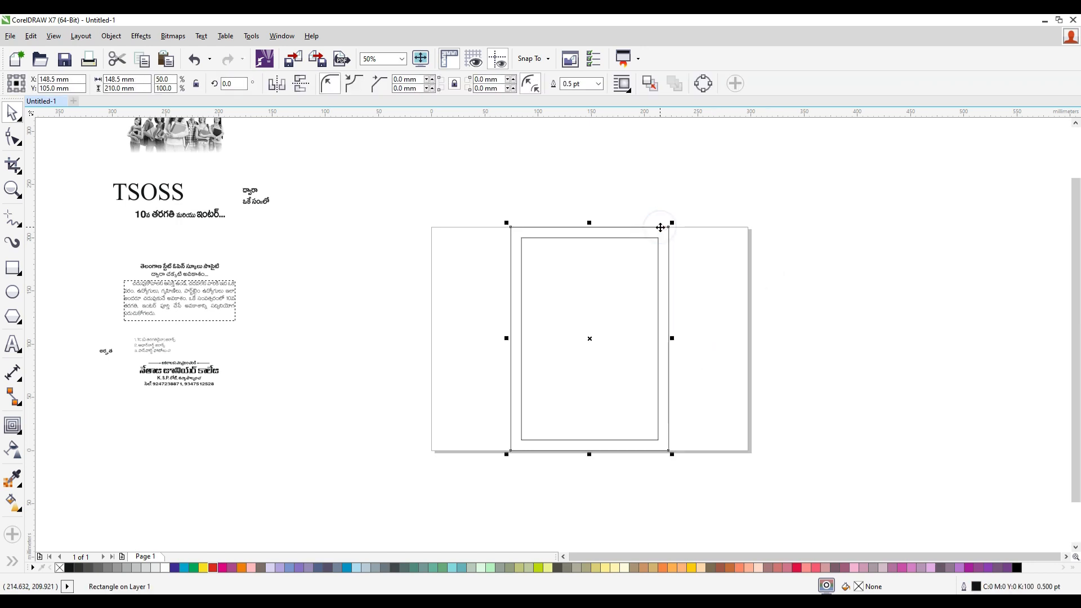
{"action": "key", "text": "Delete"}
- Set the inner frame rectangle's outline width to 2 pt
{"action": "left_click_drag", "start_coordinate": [465, 213], "coordinate": [688, 528]}
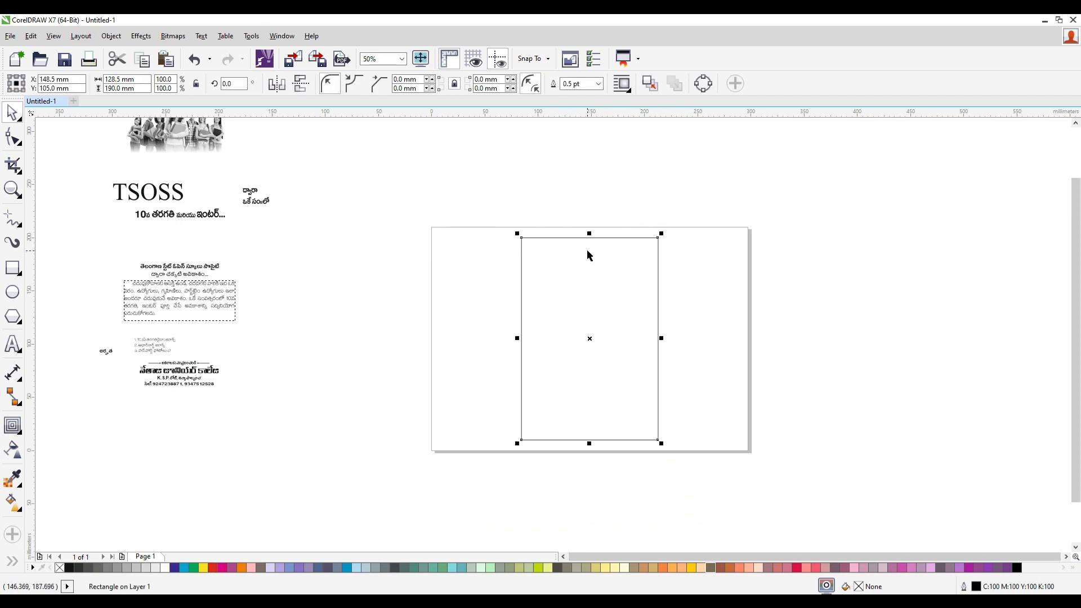
{"action": "scroll", "coordinate": [608, 254], "scroll_direction": "up", "scroll_amount": 2}
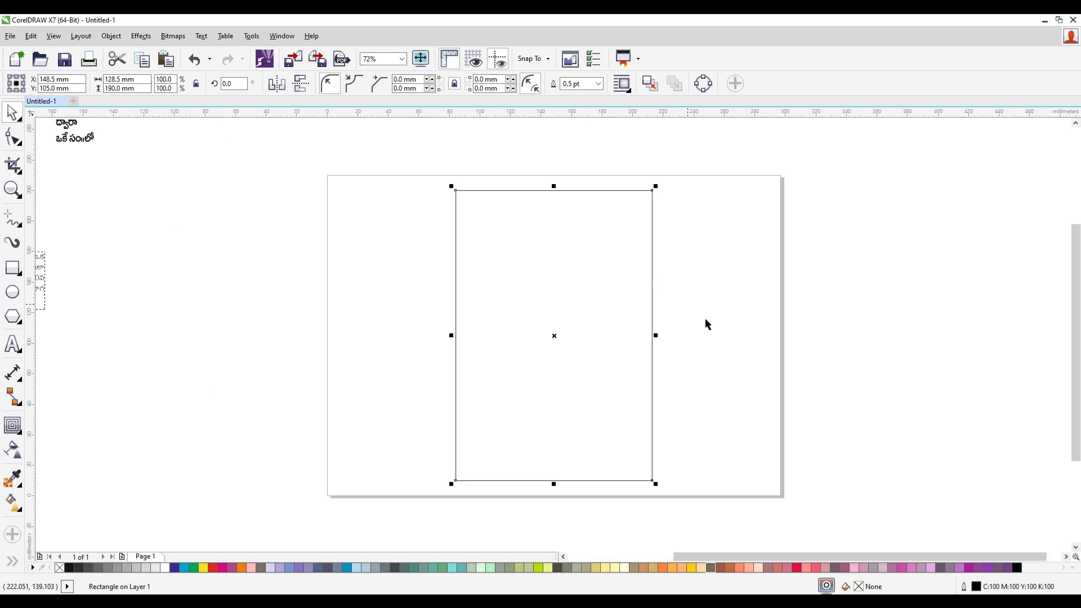
{"action": "left_click", "coordinate": [580, 84]}
{"action": "key", "text": "Return"}
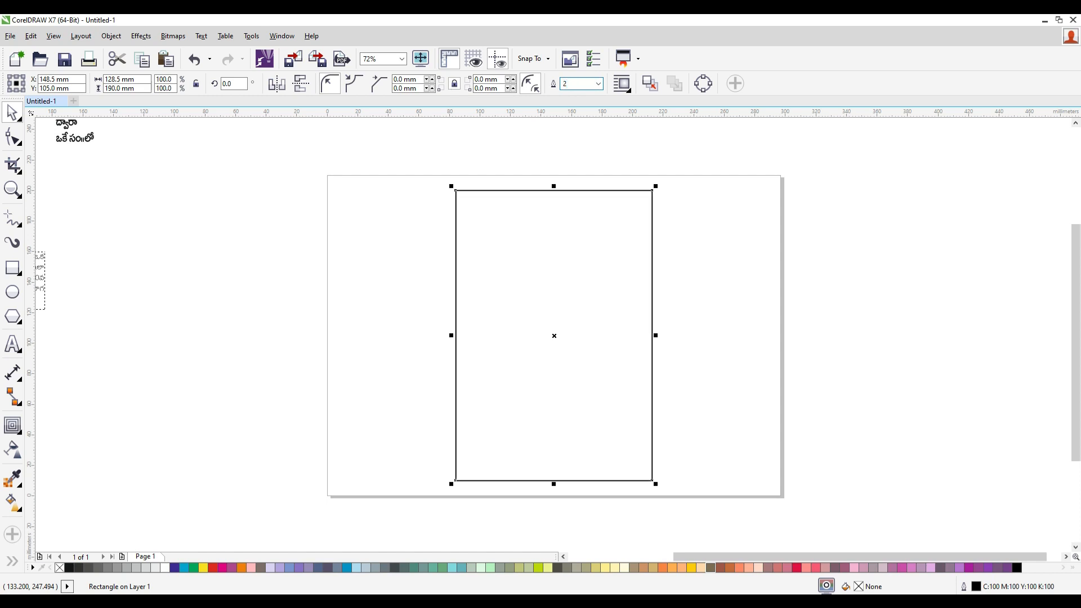
{"action": "left_click", "coordinate": [719, 239]}
{"action": "left_click_drag", "start_coordinate": [405, 167], "coordinate": [712, 537]}
{"action": "left_click", "coordinate": [772, 317]}
- Move all the loose pamphlet text and the student photo from the left of the page to its right side
{"action": "scroll", "coordinate": [563, 334], "scroll_direction": "down", "scroll_amount": 4}
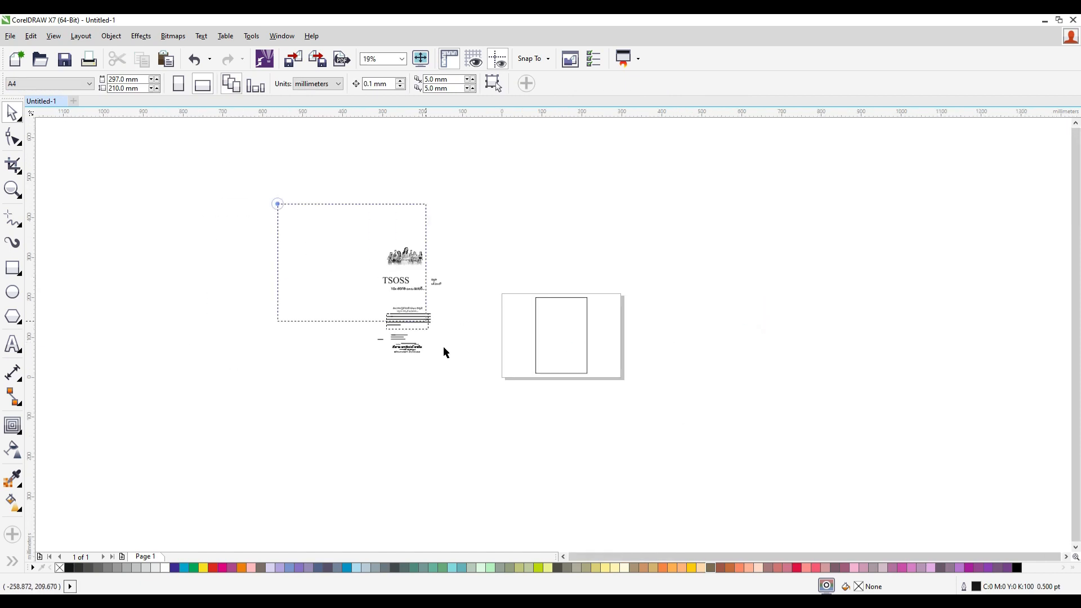
{"action": "left_click_drag", "start_coordinate": [383, 280], "coordinate": [469, 409]}
{"action": "left_click_drag", "start_coordinate": [410, 296], "coordinate": [662, 354]}
{"action": "scroll", "coordinate": [667, 354], "scroll_direction": "up", "scroll_amount": 2}
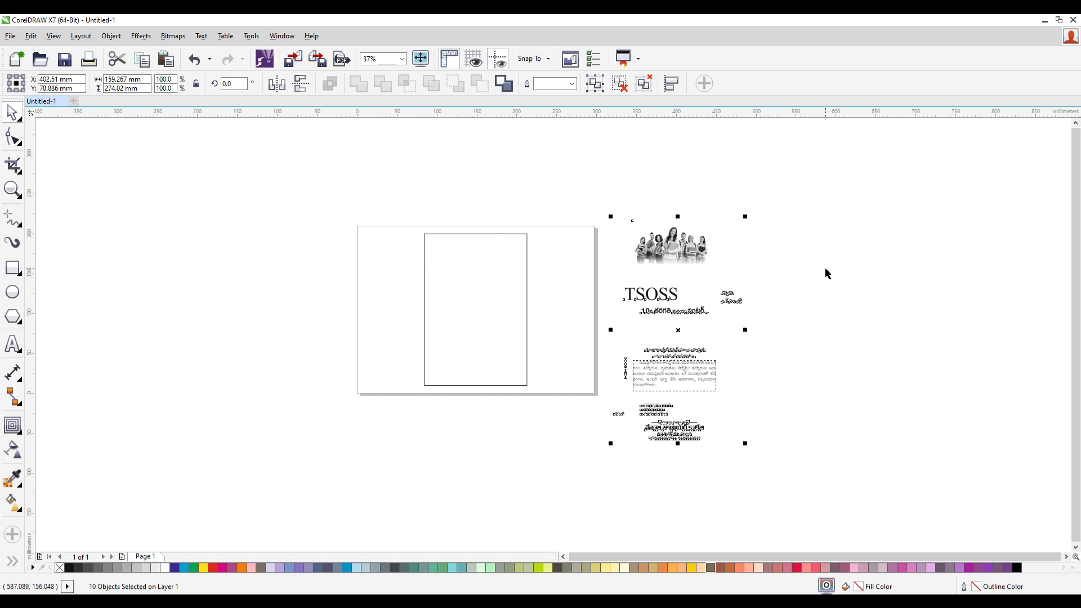
{"action": "left_click", "coordinate": [849, 307]}
- Draw a thin horizontal bar about 136 by 1 mm across the frame's upper edge, with black fill and no outline
{"action": "left_click_drag", "start_coordinate": [384, 185], "coordinate": [574, 454]}
{"action": "scroll", "coordinate": [512, 208], "scroll_direction": "up", "scroll_amount": 4}
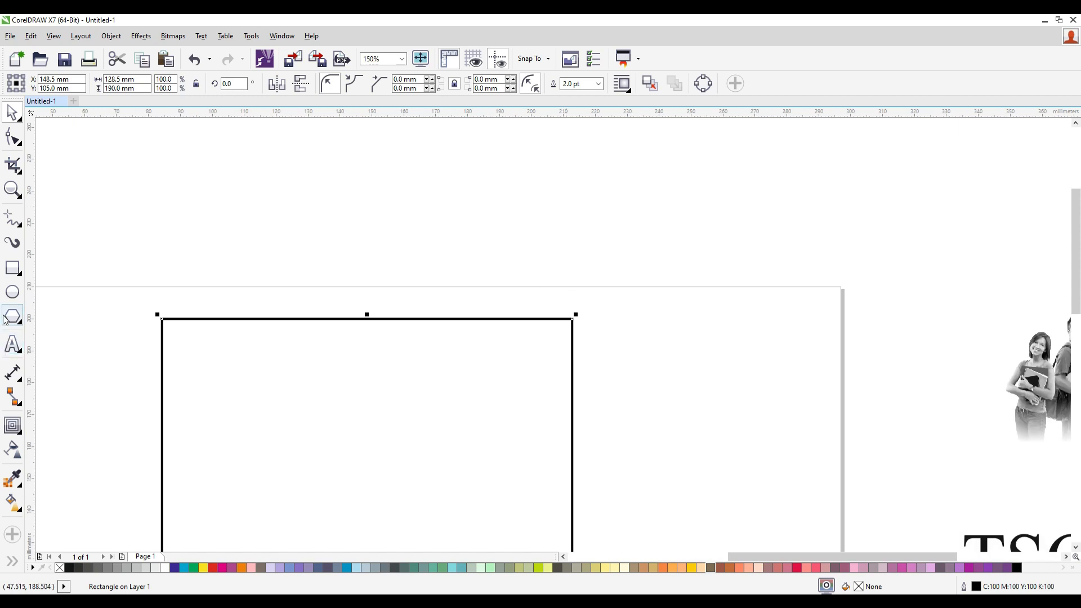
{"action": "left_click", "coordinate": [13, 269]}
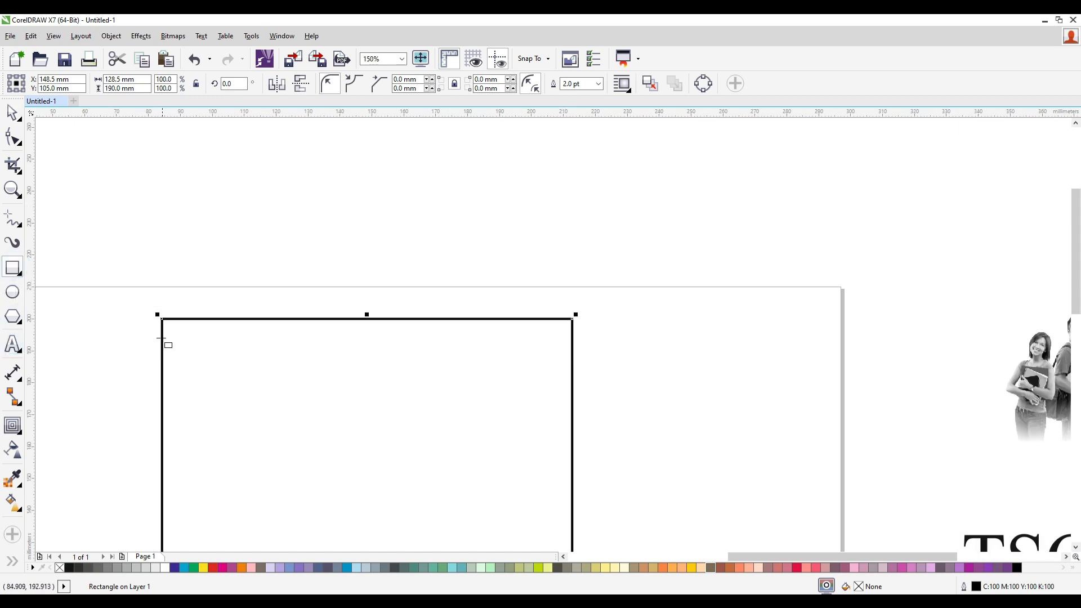
{"action": "left_click_drag", "start_coordinate": [155, 326], "coordinate": [589, 330]}
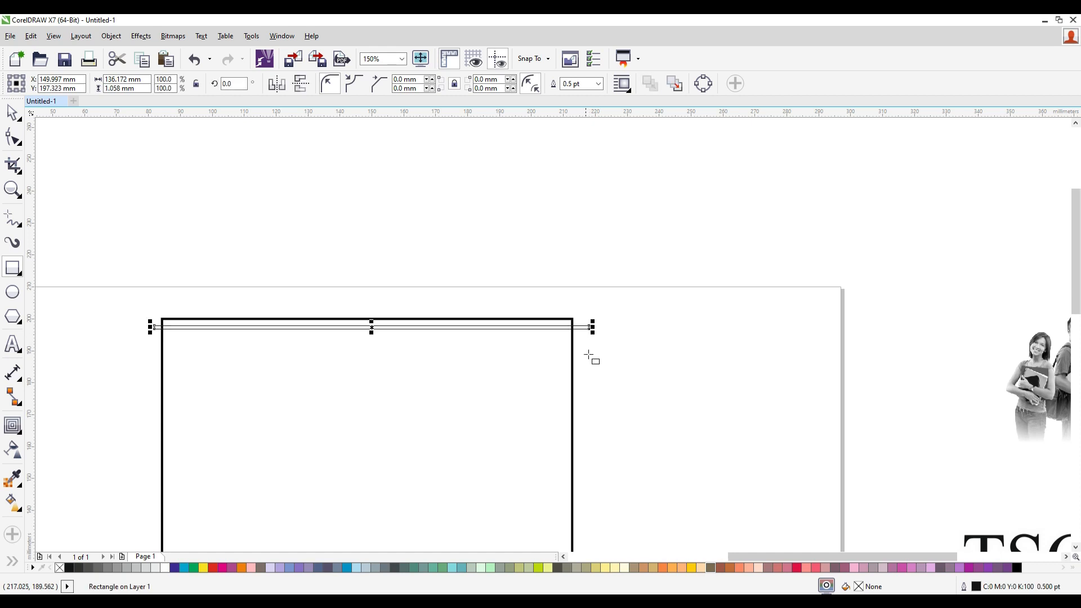
{"action": "left_click", "coordinate": [15, 107]}
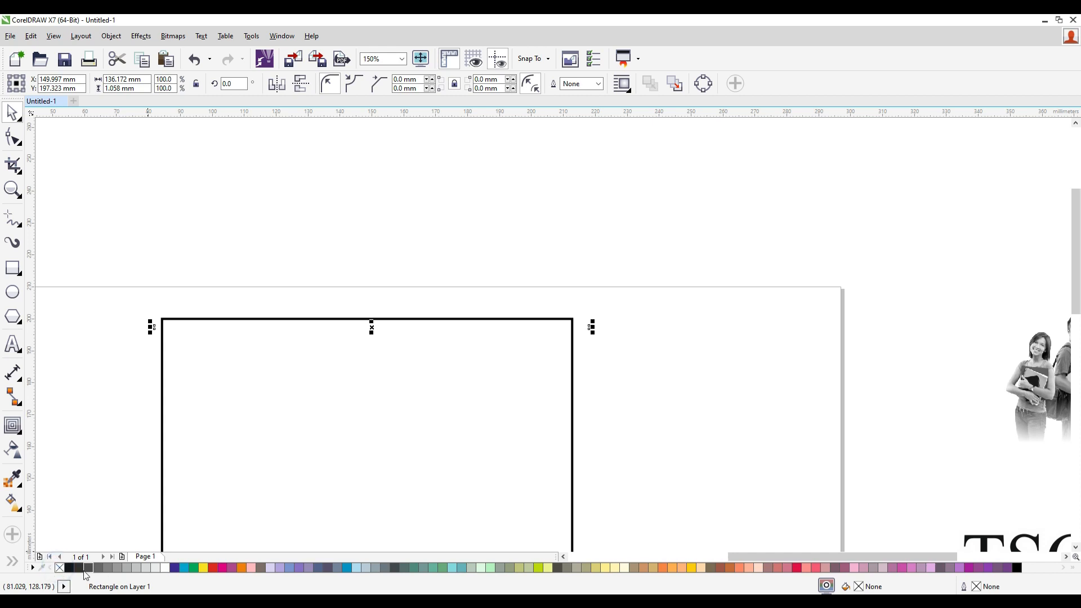
{"action": "left_click", "coordinate": [71, 568]}
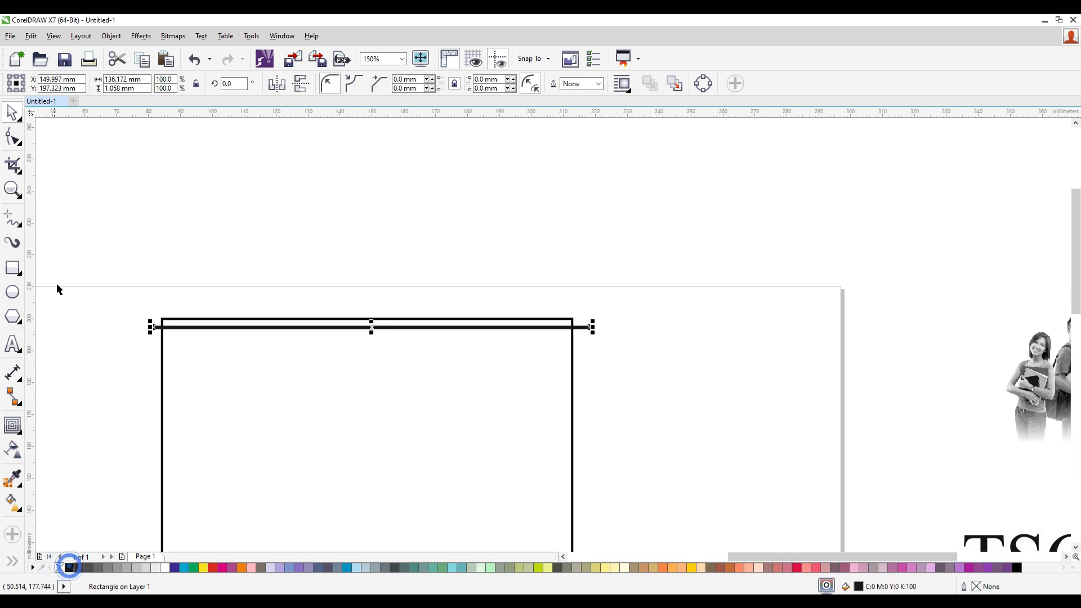
{"action": "left_click", "coordinate": [574, 327], "text": "shift"}
{"action": "left_click", "coordinate": [638, 350]}
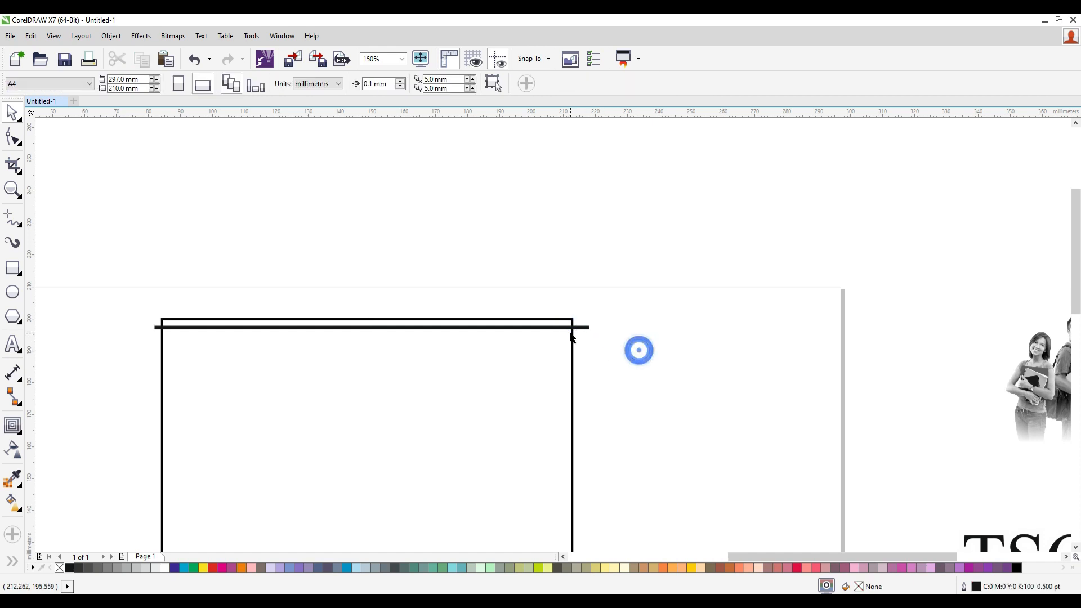
{"action": "left_click", "coordinate": [609, 356]}
{"action": "key", "text": "ctrl+a"}
{"action": "left_click", "coordinate": [601, 358]}
{"action": "scroll", "coordinate": [332, 365], "scroll_direction": "down", "scroll_amount": 2}
{"action": "left_click_drag", "start_coordinate": [264, 320], "coordinate": [426, 545]}
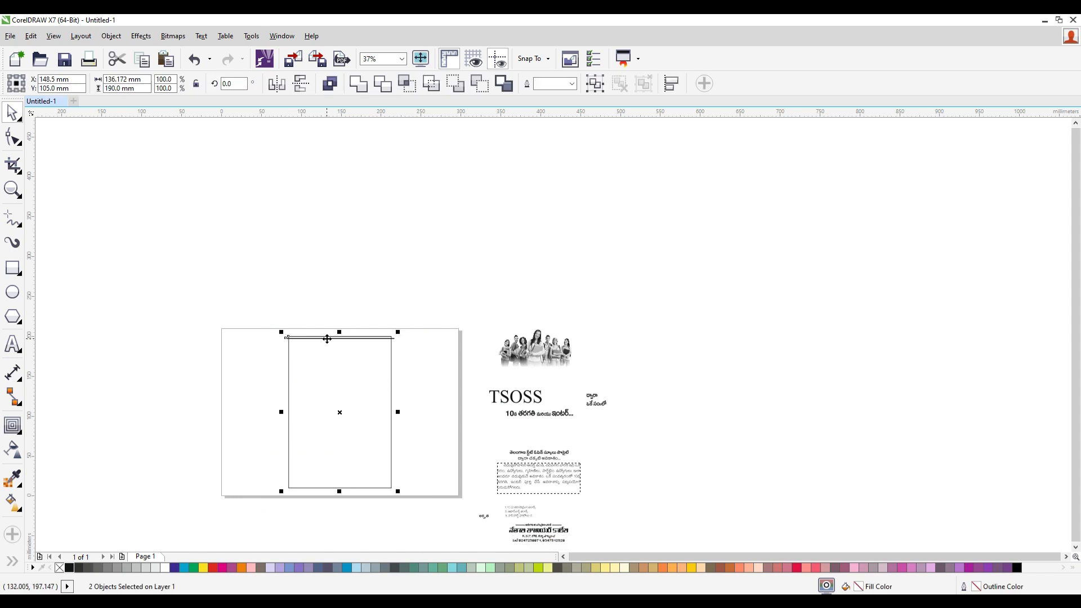
{"action": "scroll", "coordinate": [336, 349], "scroll_direction": "up", "scroll_amount": 4}
{"action": "left_click", "coordinate": [302, 257]}
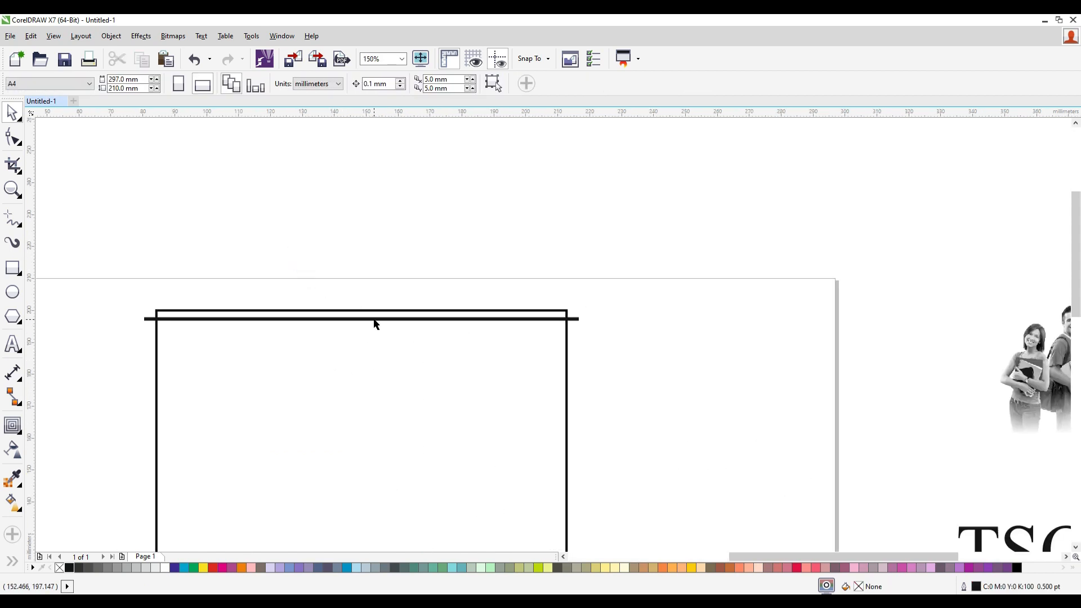
- Move the black bar up to the frame's top edge and duplicate it to form two closely spaced parallel bars
{"action": "left_click_drag", "start_coordinate": [380, 319], "coordinate": [376, 313]}
{"action": "scroll", "coordinate": [353, 319], "scroll_direction": "up", "scroll_amount": 2}
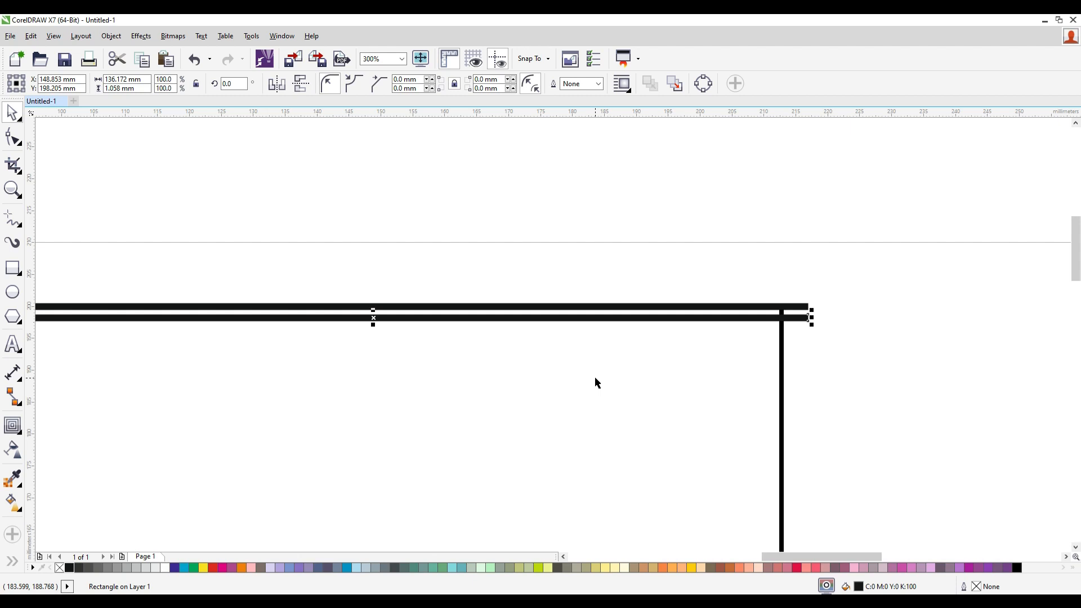
- Repeat the bar duplication until a stack of 20 evenly spaced black bars, about 35 mm high, runs down from the frame's upper edge
{"action": "key", "text": "ctrl+r"}
{"action": "key", "text": "ctrl+r"}
{"action": "key", "text": "ctrl+r"}
{"action": "key", "text": "ctrl+r"}
{"action": "key", "text": "ctrl+r"}
{"action": "key", "text": "ctrl+r"}
{"action": "key", "text": "ctrl+r"}
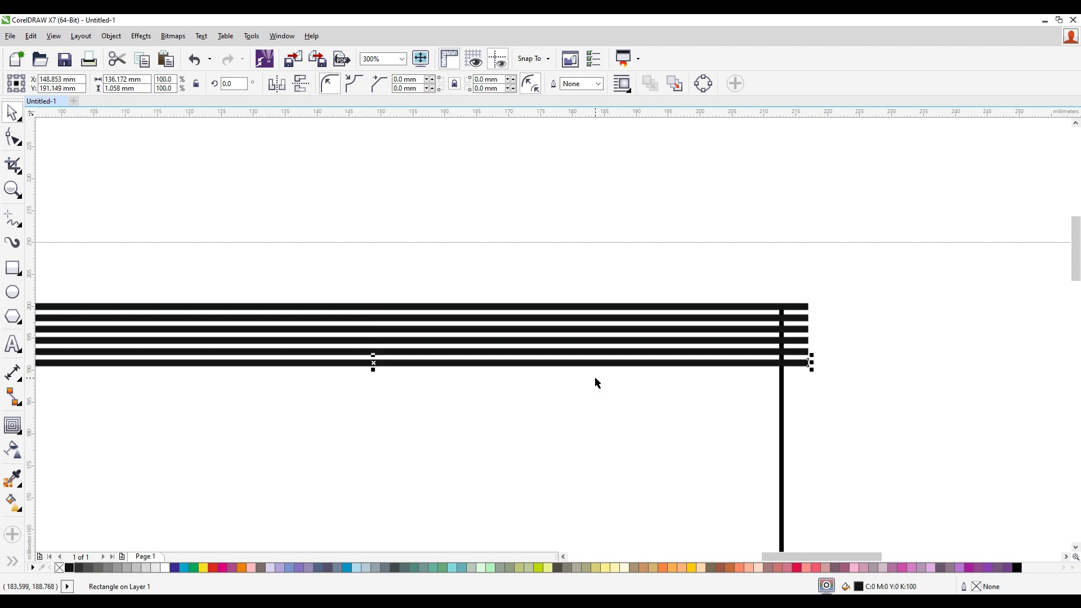
{"action": "key", "text": "ctrl+r"}
{"action": "key", "text": "ctrl+r"}
{"action": "key", "text": "ctrl+r"}
{"action": "key", "text": "ctrl+r"}
{"action": "key", "text": "ctrl+r"}
{"action": "key", "text": "ctrl+r"}
{"action": "key", "text": "ctrl+r"}
{"action": "key", "text": "ctrl+r"}
{"action": "key", "text": "ctrl+r"}
{"action": "key", "text": "ctrl+r"}
{"action": "key", "text": "ctrl+r"}
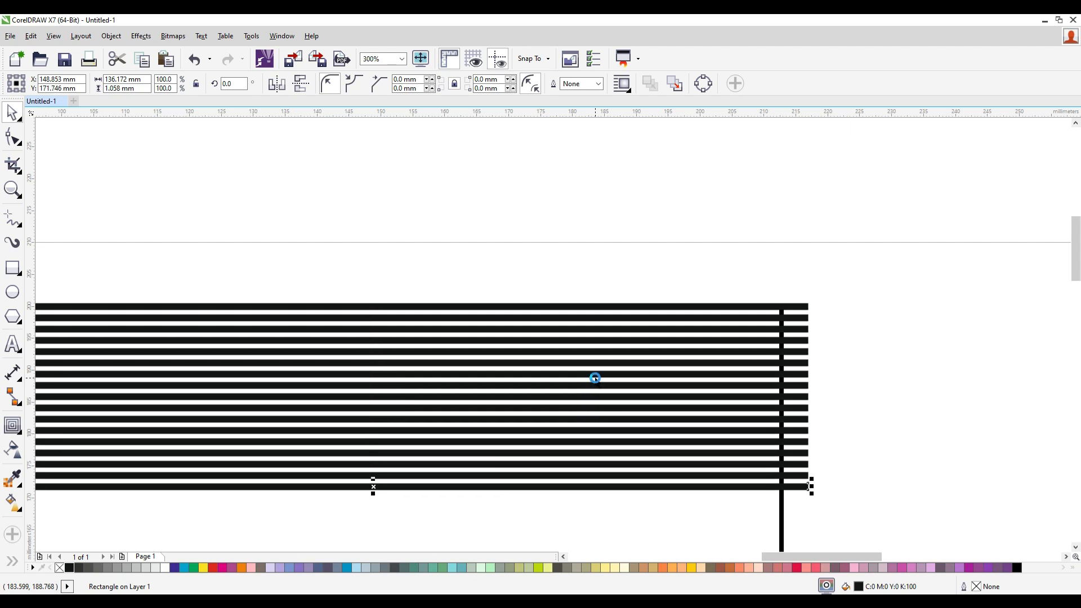
- Select all the stacked black bars and group them into one object
{"action": "scroll", "coordinate": [529, 380], "scroll_direction": "down", "scroll_amount": 1}
{"action": "left_click_drag", "start_coordinate": [788, 526], "coordinate": [151, 304]}
{"action": "left_click_drag", "start_coordinate": [498, 395], "coordinate": [511, 231]}
{"action": "key", "text": "ctrl+z"}
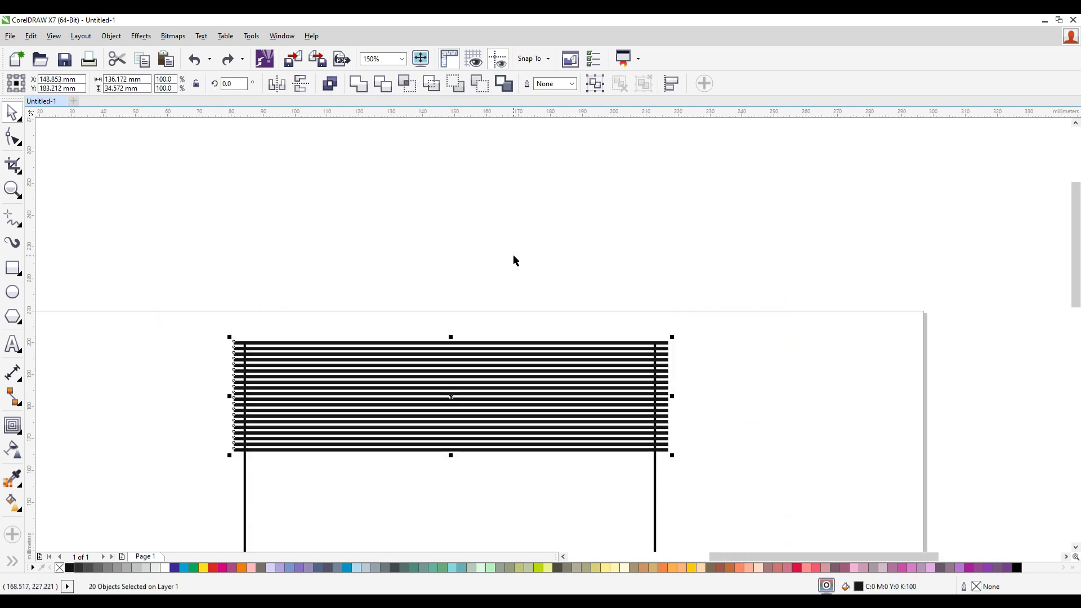
{"action": "key", "text": "ctrl+g"}
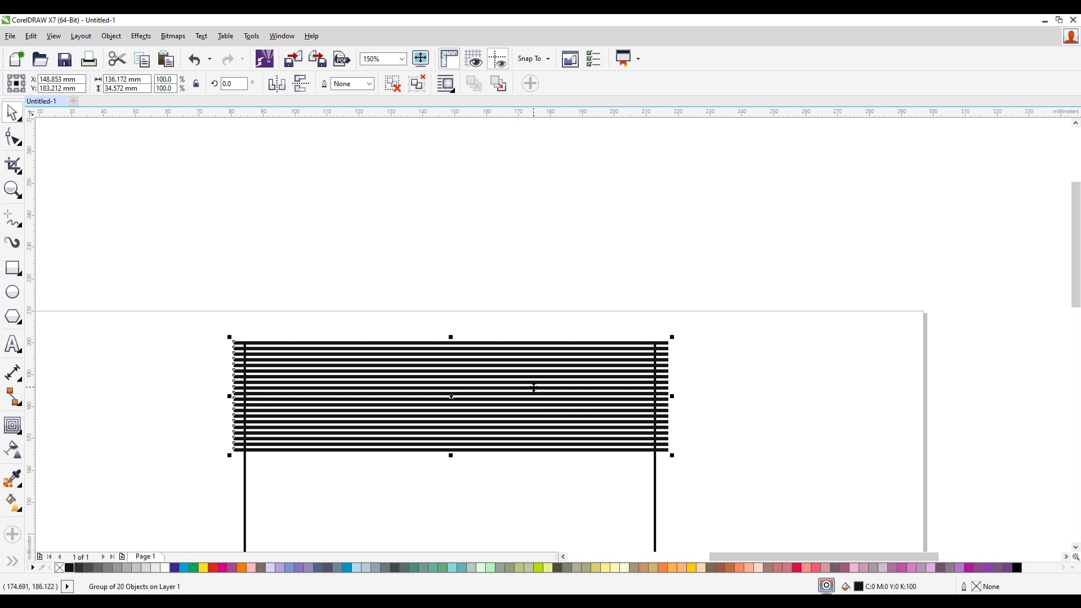
- Apply a vertical linear transparency to the bar group, solid across the upper bars and fading out at the lowest bar
{"action": "left_click", "coordinate": [17, 451]}
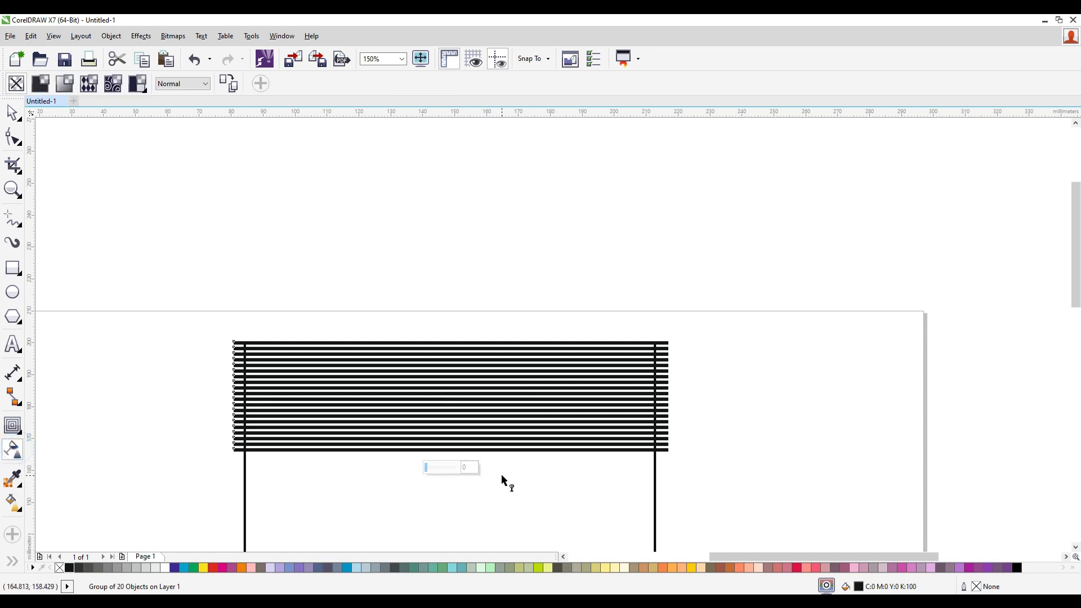
{"action": "left_click_drag", "start_coordinate": [505, 466], "coordinate": [511, 374]}
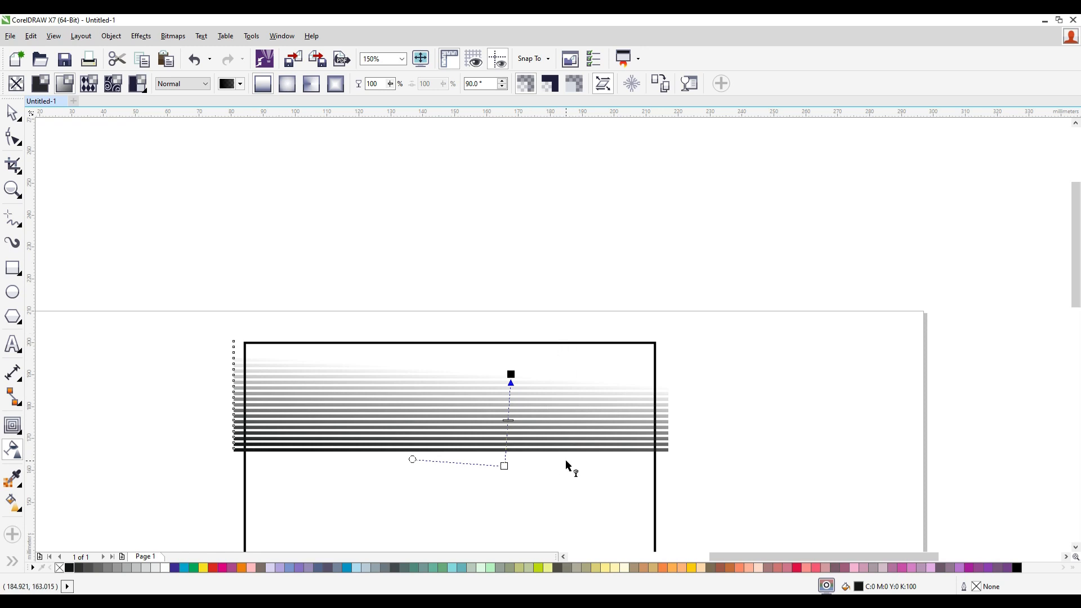
{"action": "left_click_drag", "start_coordinate": [548, 325], "coordinate": [552, 434]}
{"action": "left_click_drag", "start_coordinate": [514, 321], "coordinate": [516, 428]}
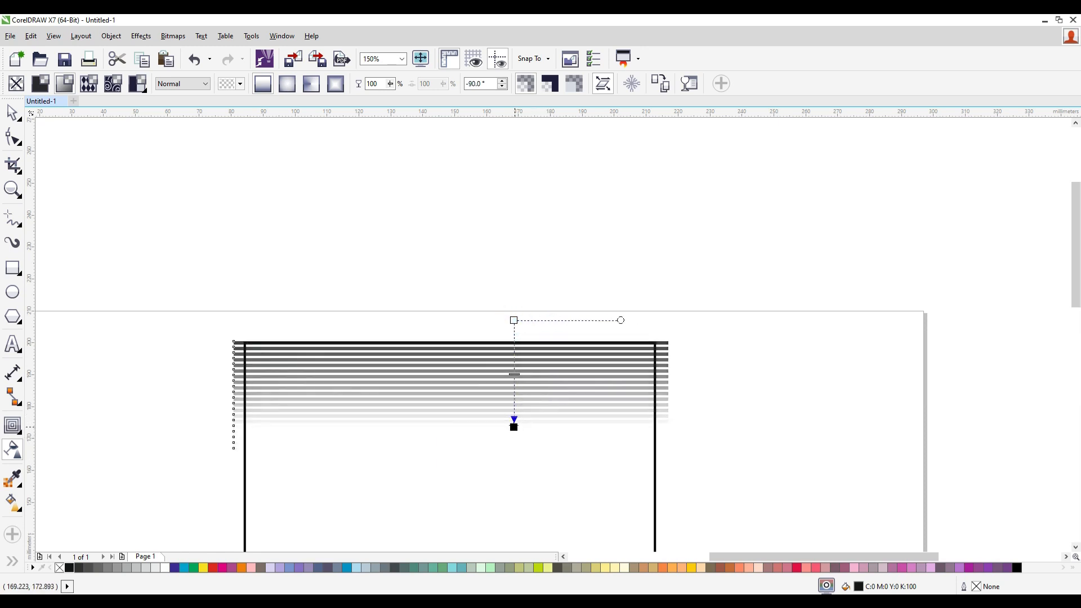
{"action": "left_click_drag", "start_coordinate": [514, 320], "coordinate": [514, 370]}
{"action": "left_click_drag", "start_coordinate": [514, 428], "coordinate": [515, 453]}
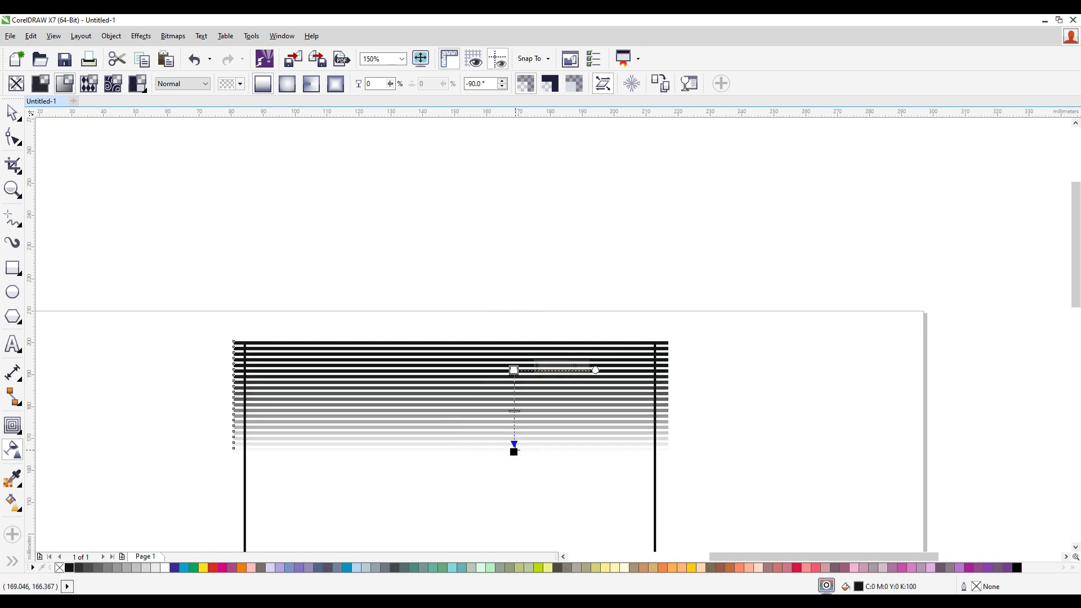
- Move the faded bar group down so that it starts slightly below the frame's top edge
{"action": "left_click", "coordinate": [12, 113]}
{"action": "left_click", "coordinate": [686, 318]}
{"action": "left_click_drag", "start_coordinate": [591, 406], "coordinate": [595, 458]}
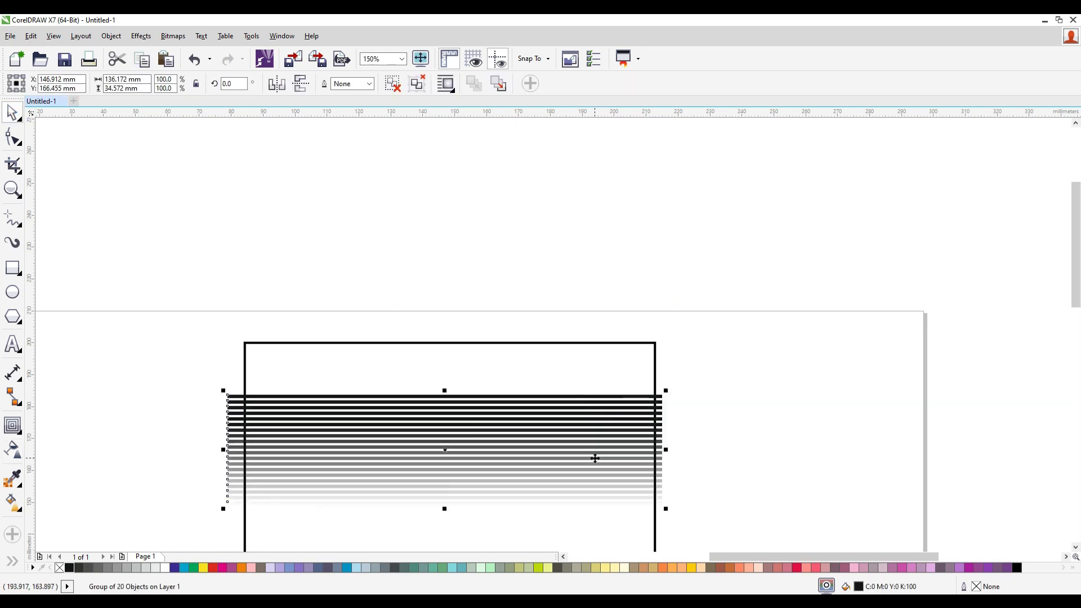
{"action": "key", "text": "ctrl+z"}
{"action": "left_click_drag", "start_coordinate": [365, 375], "coordinate": [457, 403]}
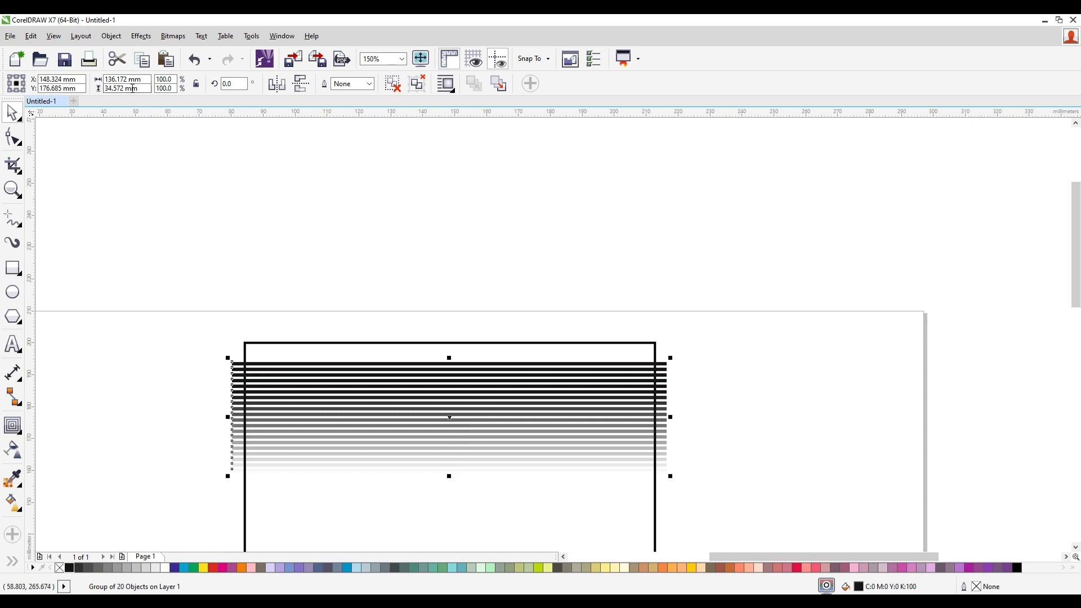
- PowerClip the faded bar group inside the frame rectangle
{"action": "left_click", "coordinate": [347, 345]}
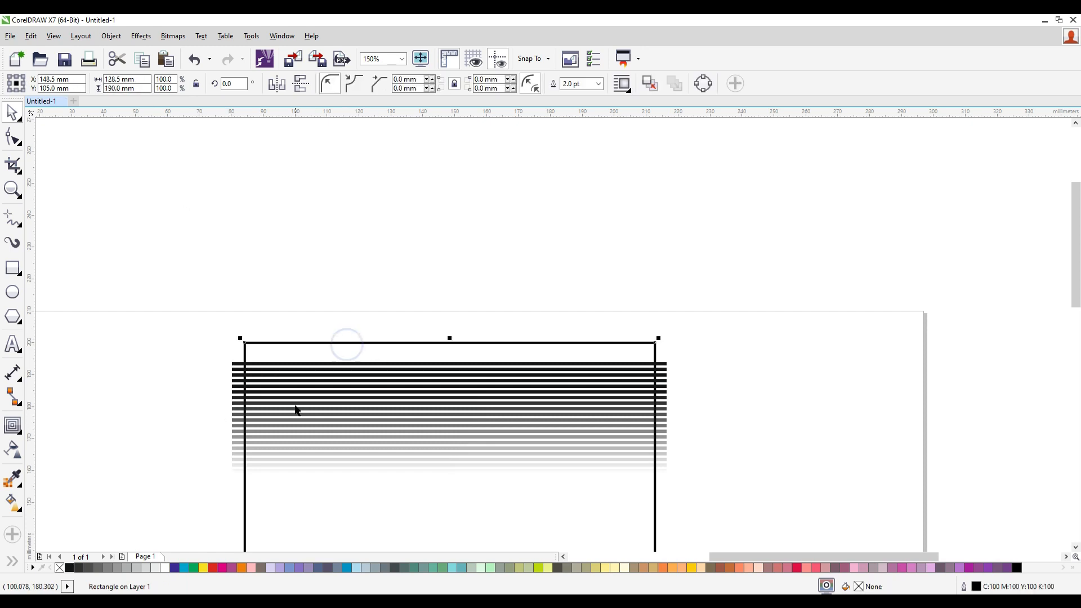
{"action": "left_click", "coordinate": [234, 391]}
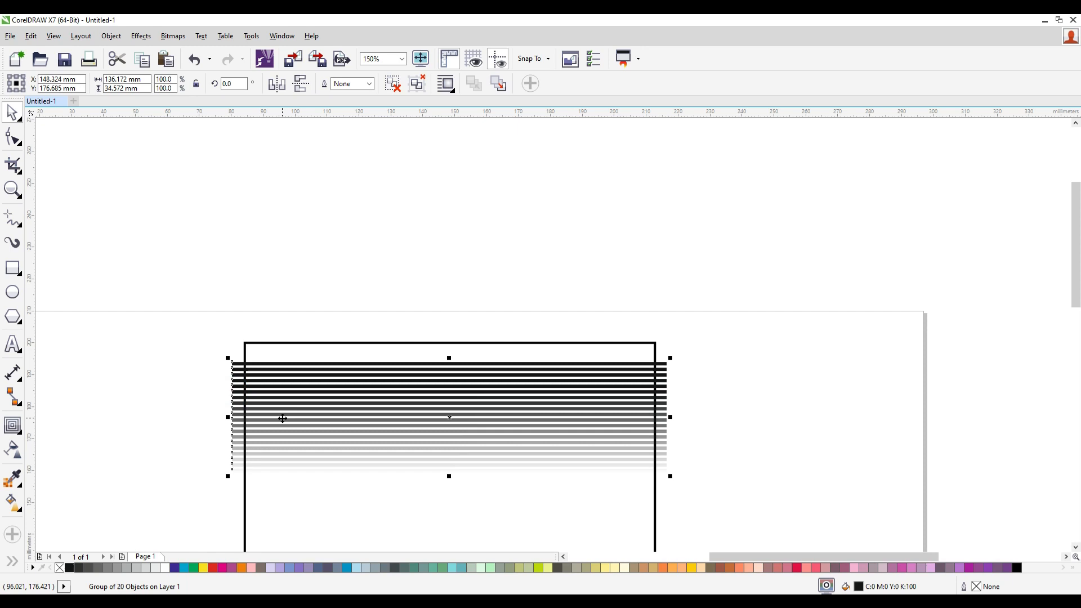
{"action": "right_click", "coordinate": [646, 376]}
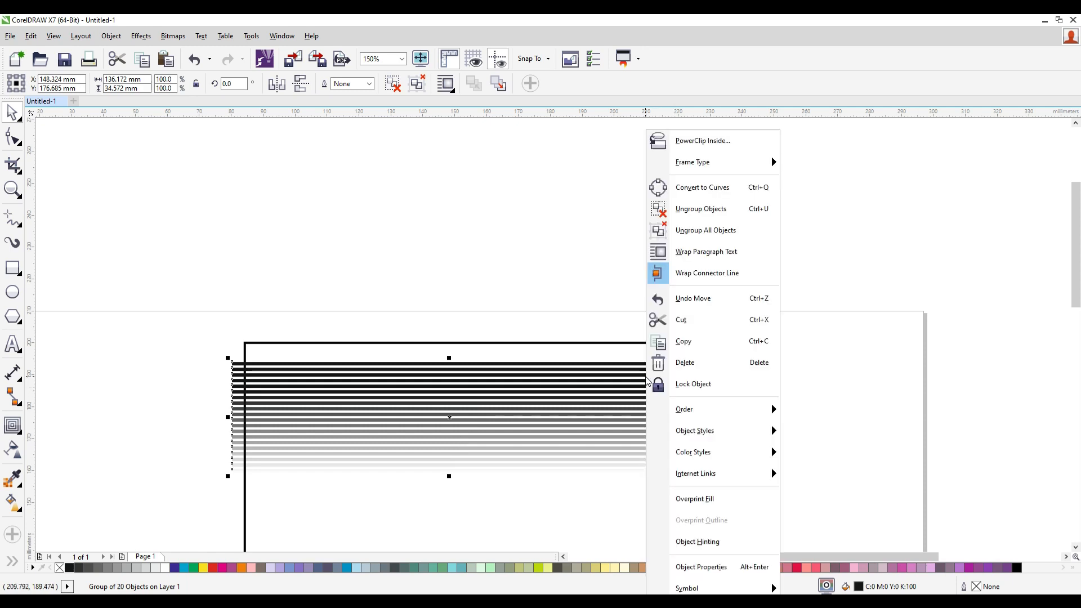
{"action": "left_click", "coordinate": [724, 148]}
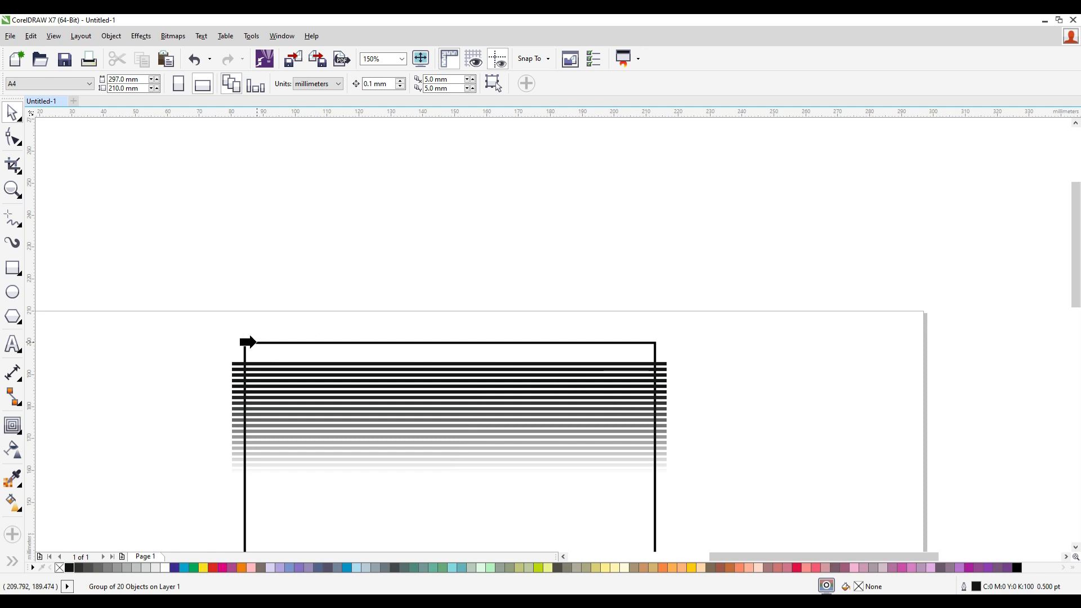
{"action": "left_click", "coordinate": [252, 342]}
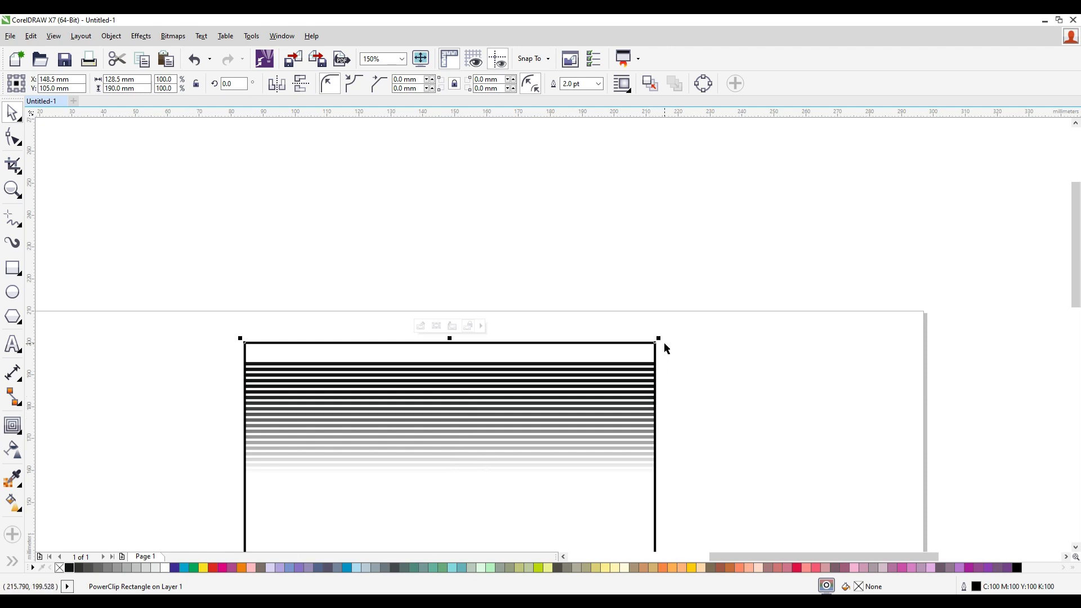
- Edit the PowerClip contents, move the bar group up to the frame's top edge, and finish editing
{"action": "double_click", "coordinate": [603, 386]}
{"action": "left_click", "coordinate": [624, 397]}
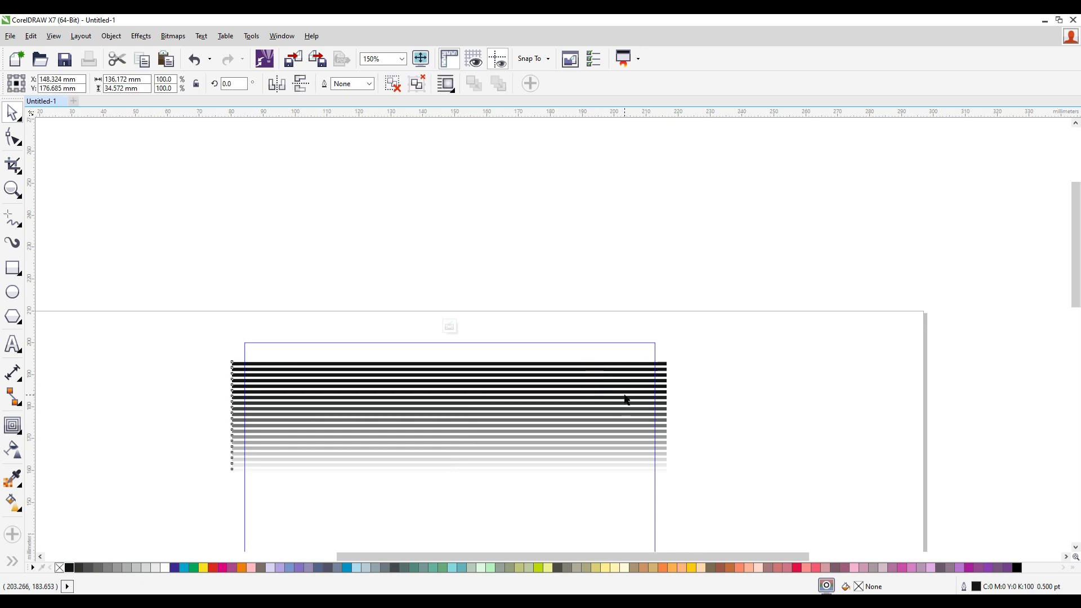
{"action": "left_click_drag", "start_coordinate": [602, 404], "coordinate": [602, 381]}
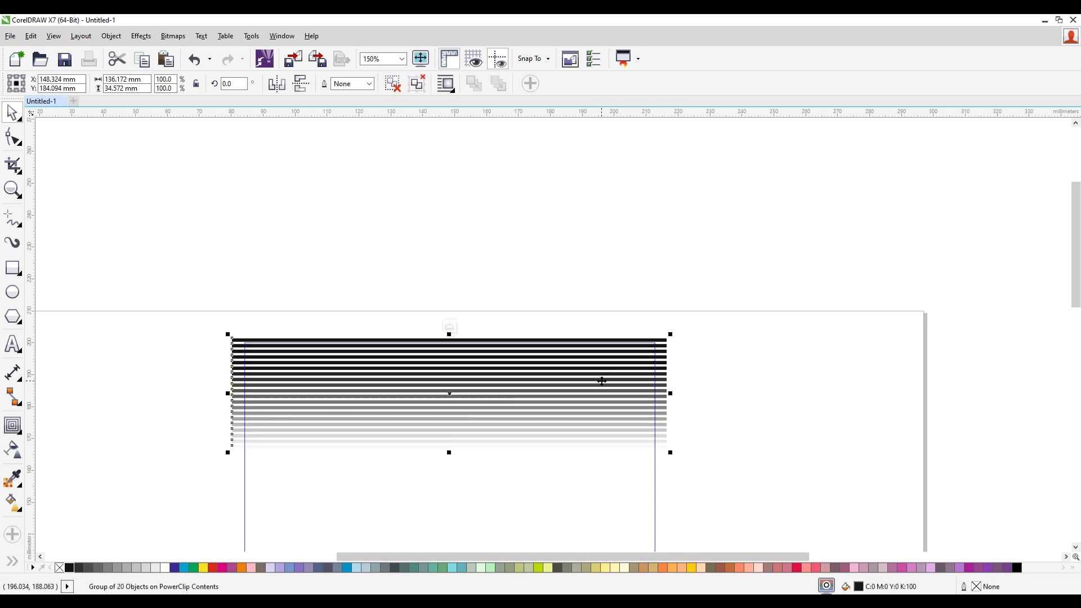
{"action": "right_click", "coordinate": [576, 366]}
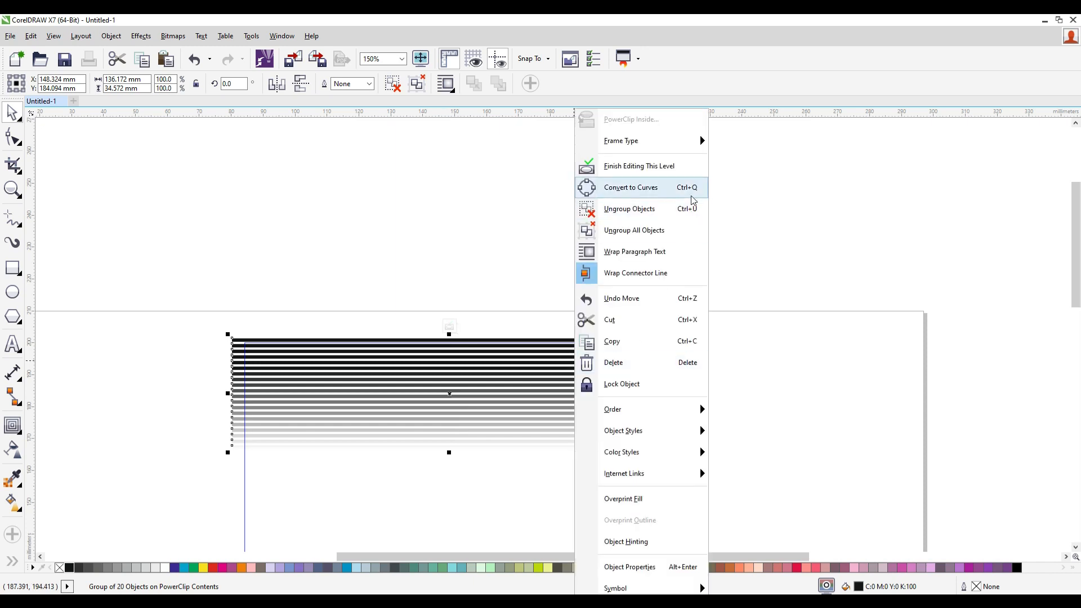
{"action": "left_click", "coordinate": [639, 166]}
{"action": "left_click", "coordinate": [762, 389]}
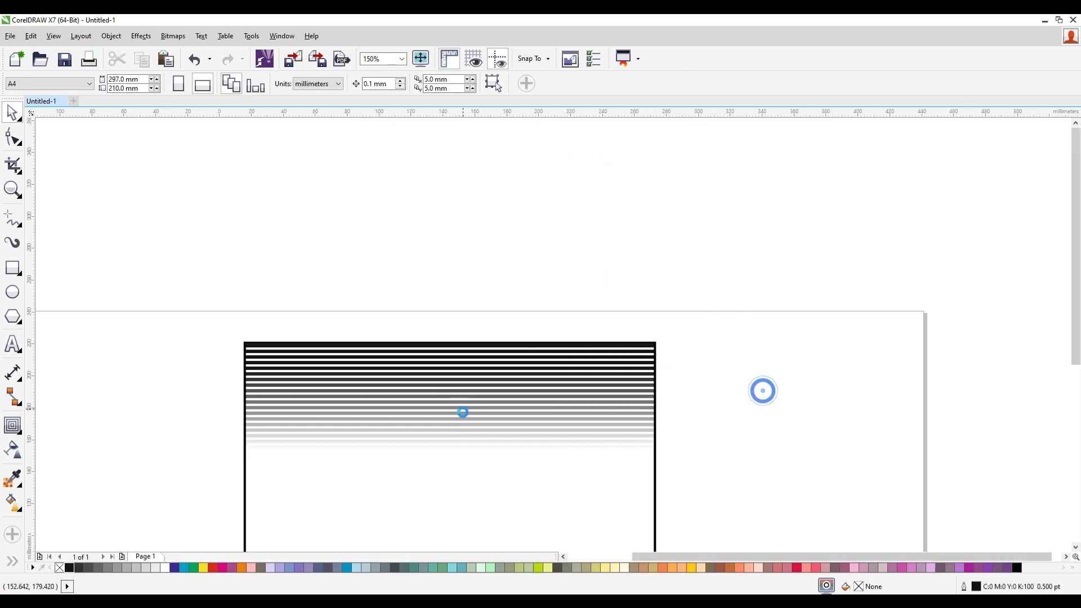
- Move the TSOSS text from beside the page onto the striped header of the frame
{"action": "scroll", "coordinate": [458, 466], "scroll_direction": "down", "scroll_amount": 2}
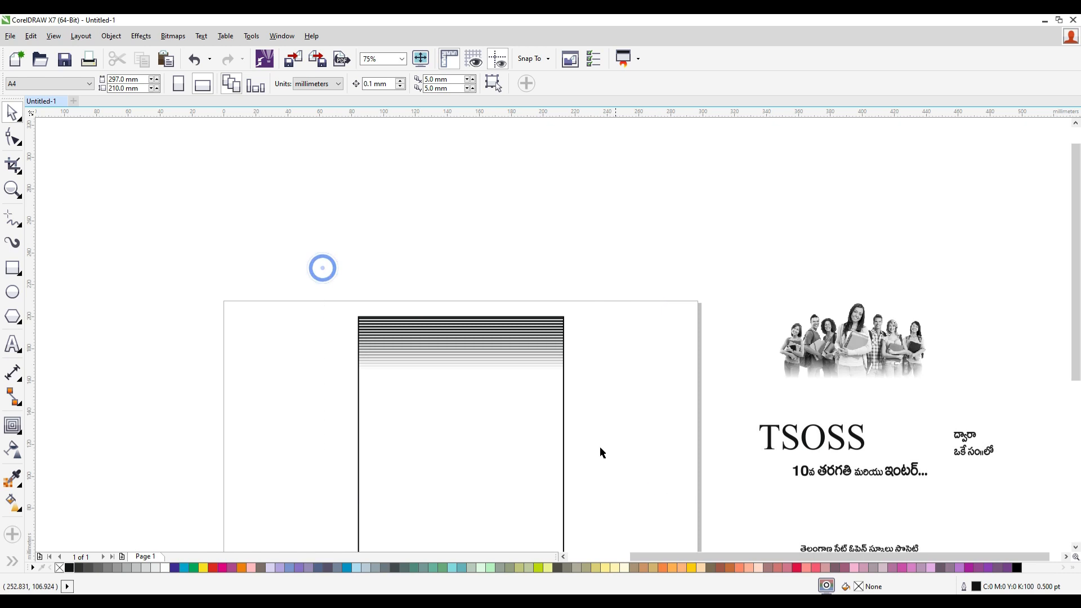
{"action": "left_click_drag", "start_coordinate": [844, 447], "coordinate": [466, 386]}
{"action": "scroll", "coordinate": [467, 385], "scroll_direction": "up", "scroll_amount": 4}
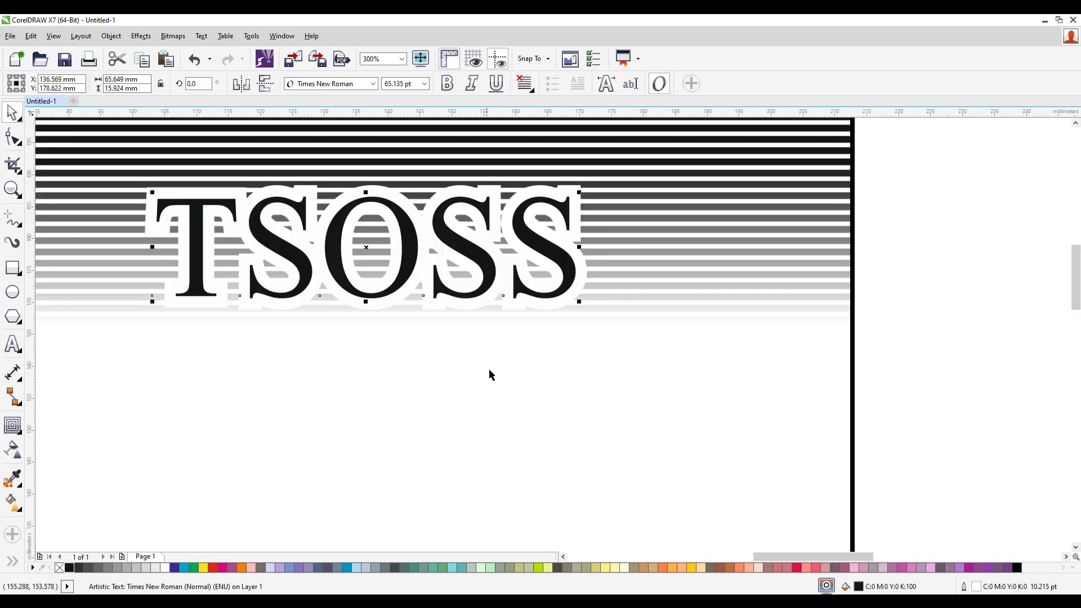
- Set the TSOSS text to bold Tahoma
{"action": "scroll", "coordinate": [385, 128], "scroll_direction": "down", "scroll_amount": 2}
{"action": "left_click", "coordinate": [359, 85]}
{"action": "type", "text": "Tahoma"}
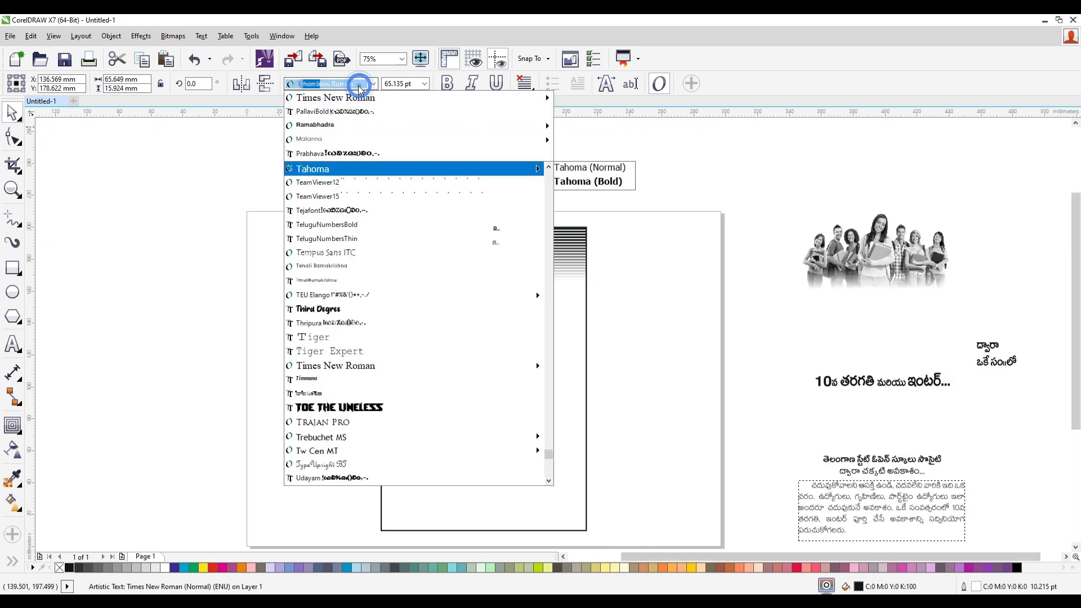
{"action": "key", "text": "Return"}
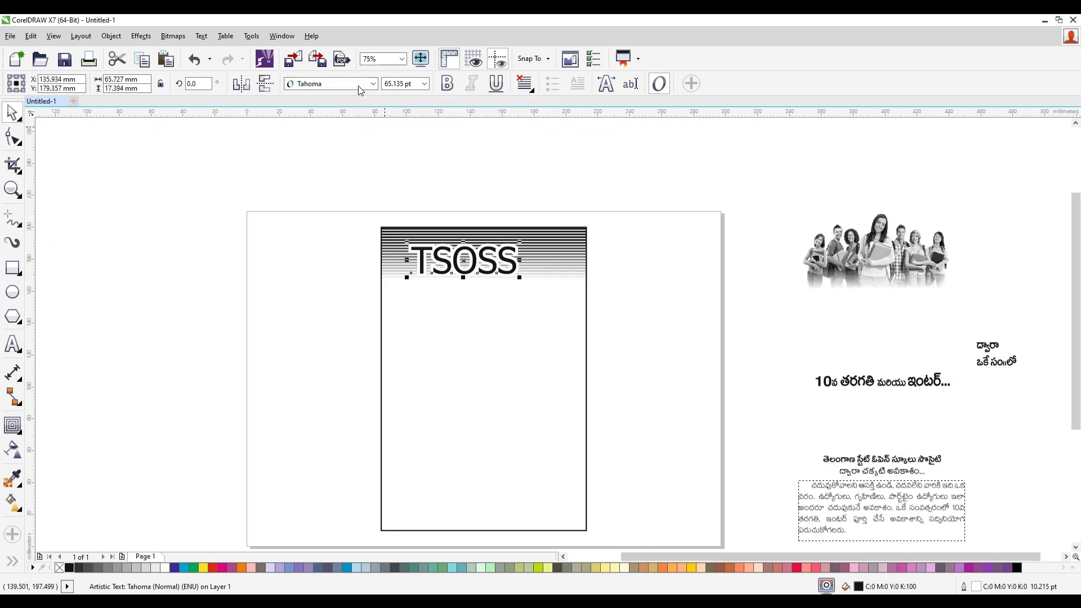
{"action": "left_click", "coordinate": [447, 83]}
{"action": "scroll", "coordinate": [533, 277], "scroll_direction": "up", "scroll_amount": 2}
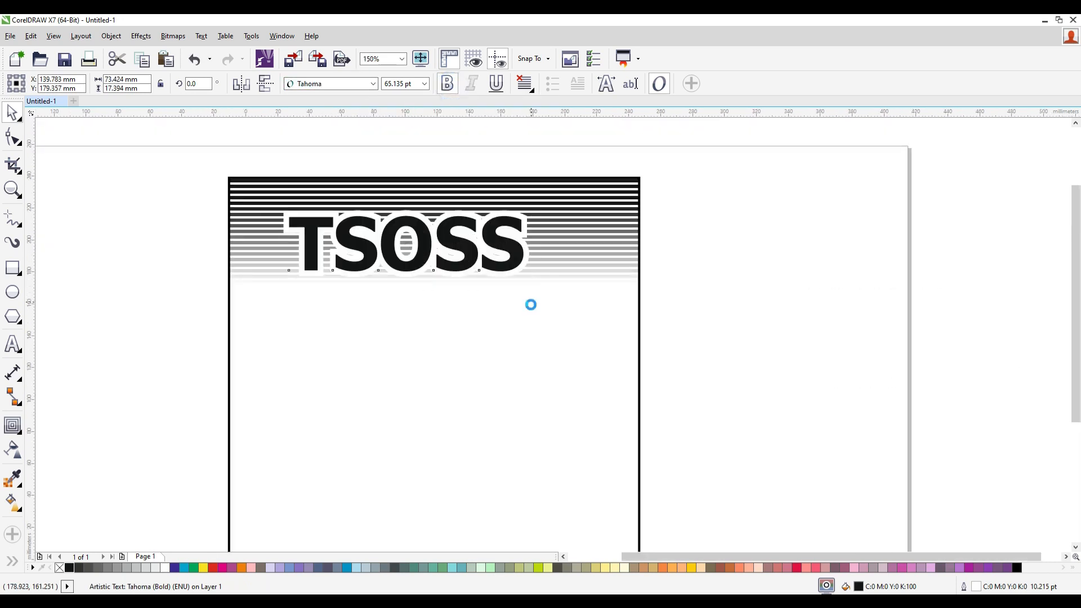
- Place the two-line Telugu text beside TSOSS and the "10వ తరగతి మరియు ఇంటర్..." heading directly beneath it
{"action": "scroll", "coordinate": [530, 302], "scroll_direction": "down", "scroll_amount": 2}
{"action": "left_click_drag", "start_coordinate": [985, 422], "coordinate": [1061, 422]}
{"action": "left_click_drag", "start_coordinate": [987, 380], "coordinate": [551, 249]}
{"action": "left_click", "coordinate": [657, 331]}
{"action": "scroll", "coordinate": [563, 309], "scroll_direction": "up", "scroll_amount": 1}
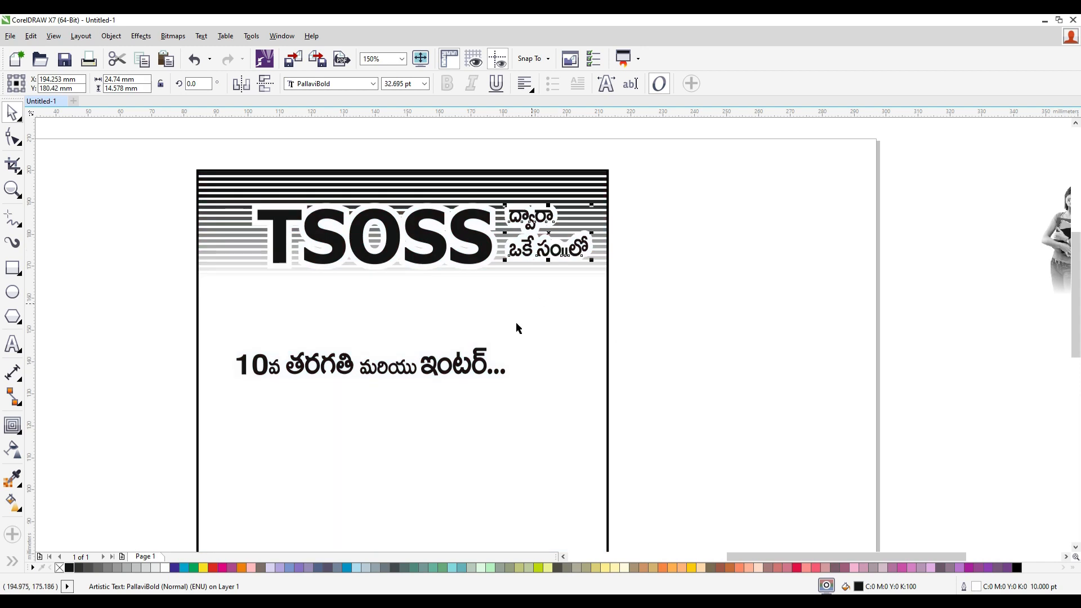
{"action": "left_click_drag", "start_coordinate": [480, 364], "coordinate": [511, 290]}
- Change the font of the two-line Telugu text and the heading below TSOSS to Prabhava
{"action": "left_click", "coordinate": [547, 236]}
{"action": "left_click", "coordinate": [473, 290], "text": "shift"}
{"action": "left_click", "coordinate": [360, 86]}
{"action": "type", "text": "Prabhava"}
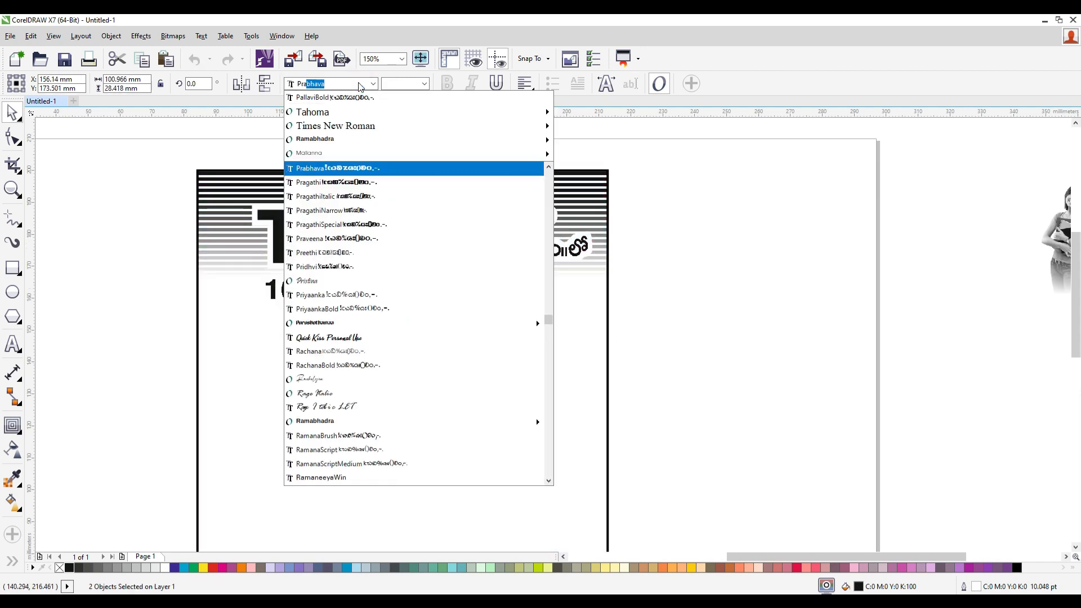
{"action": "key", "text": "Return"}
{"action": "left_click", "coordinate": [680, 300]}
- Nudge TSOSS and the two-line text beside it left so they fit inside the frame, and group them
{"action": "left_click", "coordinate": [493, 250]}
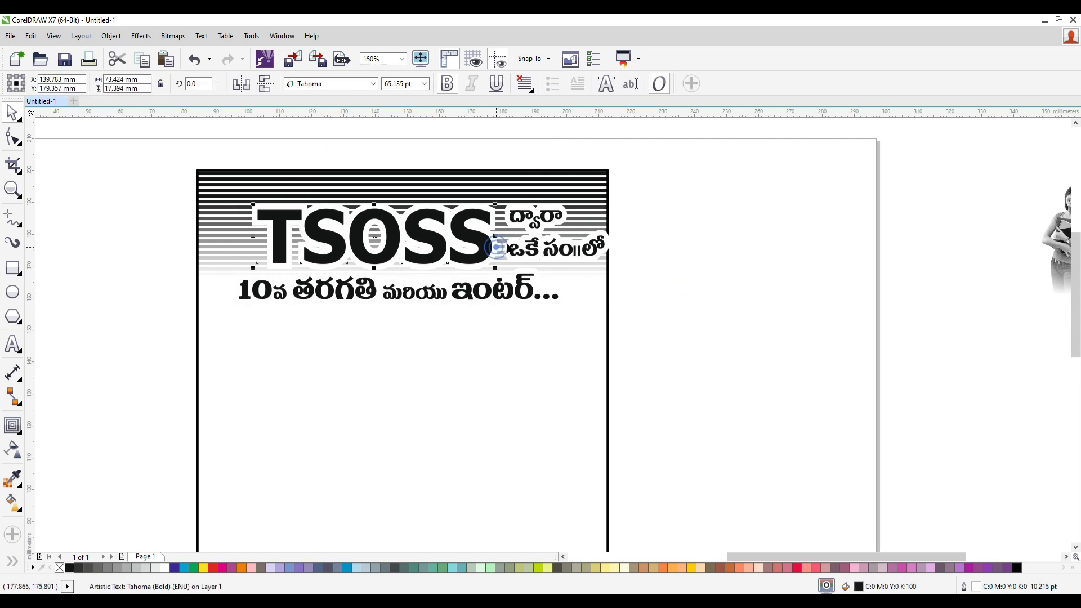
{"action": "left_click", "coordinate": [532, 221], "text": "shift"}
{"action": "left_click_drag", "start_coordinate": [530, 257], "coordinate": [554, 224]}
{"action": "left_click_drag", "start_coordinate": [700, 274], "coordinate": [242, 188]}
{"action": "key", "text": "Left"}
{"action": "key", "text": "Left"}
{"action": "key", "text": "Left"}
{"action": "key", "text": "Left"}
{"action": "key", "text": "Left"}
{"action": "key", "text": "Left"}
{"action": "key", "text": "Left"}
{"action": "key", "text": "Left"}
{"action": "key", "text": "Left"}
{"action": "key", "text": "Left"}
{"action": "key", "text": "Left"}
{"action": "key", "text": "Left"}
{"action": "key", "text": "Left"}
{"action": "key", "text": "Left"}
{"action": "key", "text": "Left"}
{"action": "key", "text": "Left"}
{"action": "key", "text": "Left"}
{"action": "key", "text": "Left"}
{"action": "key", "text": "Left"}
{"action": "key", "text": "Left"}
{"action": "key", "text": "ctrl+g"}
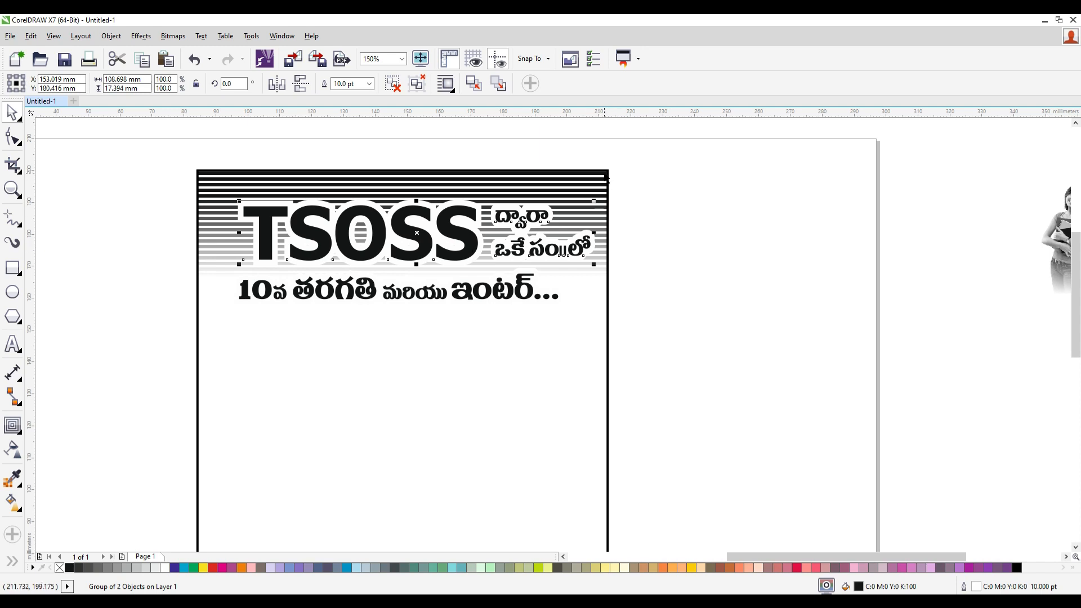
- Centre the TSOSS title group horizontally on the frame rectangle
{"action": "left_click", "coordinate": [606, 179], "text": "shift"}
{"action": "key", "text": "c"}
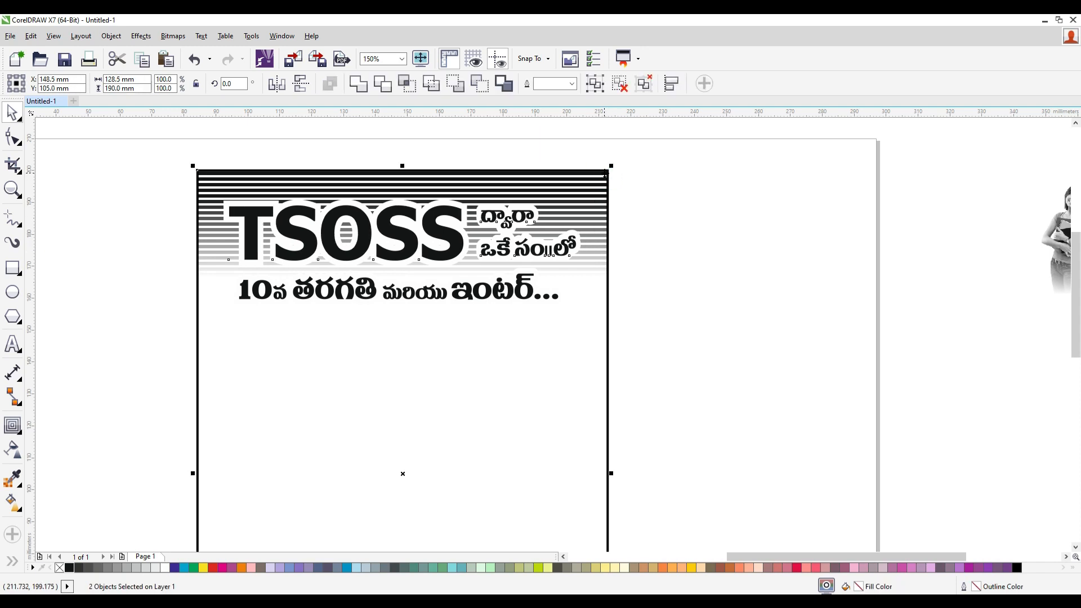
{"action": "left_click", "coordinate": [647, 284]}
- Nudge the TSOSS title group up slightly and move the Telugu heading up closer beneath it
{"action": "left_click_drag", "start_coordinate": [157, 145], "coordinate": [617, 287]}
{"action": "key", "text": "Up"}
{"action": "key", "text": "Up"}
{"action": "key", "text": "Up"}
{"action": "key", "text": "Up"}
{"action": "key", "text": "Up"}
{"action": "key", "text": "Up"}
{"action": "left_click_drag", "start_coordinate": [511, 290], "coordinate": [508, 282]}
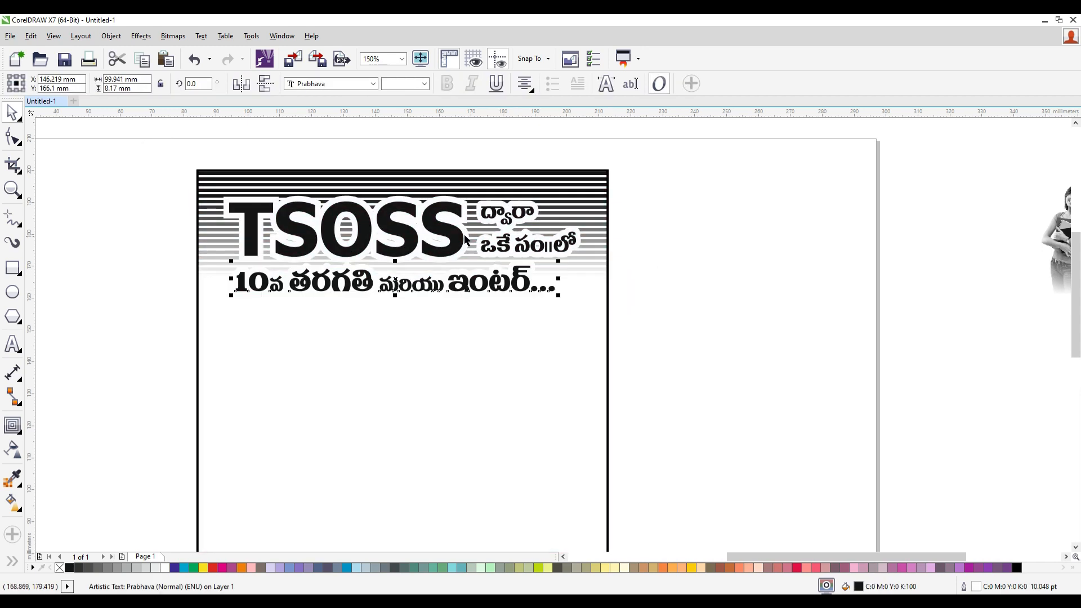
- Centre the "10వ తరగతి మరియు ఇంటర్..." heading horizontally with the TSOSS title group
{"action": "left_click", "coordinate": [462, 235], "text": "shift"}
{"action": "key", "text": "c"}
{"action": "left_click", "coordinate": [710, 329]}
{"action": "left_click", "coordinate": [500, 266]}
{"action": "left_click_drag", "start_coordinate": [702, 328], "coordinate": [135, 172]}
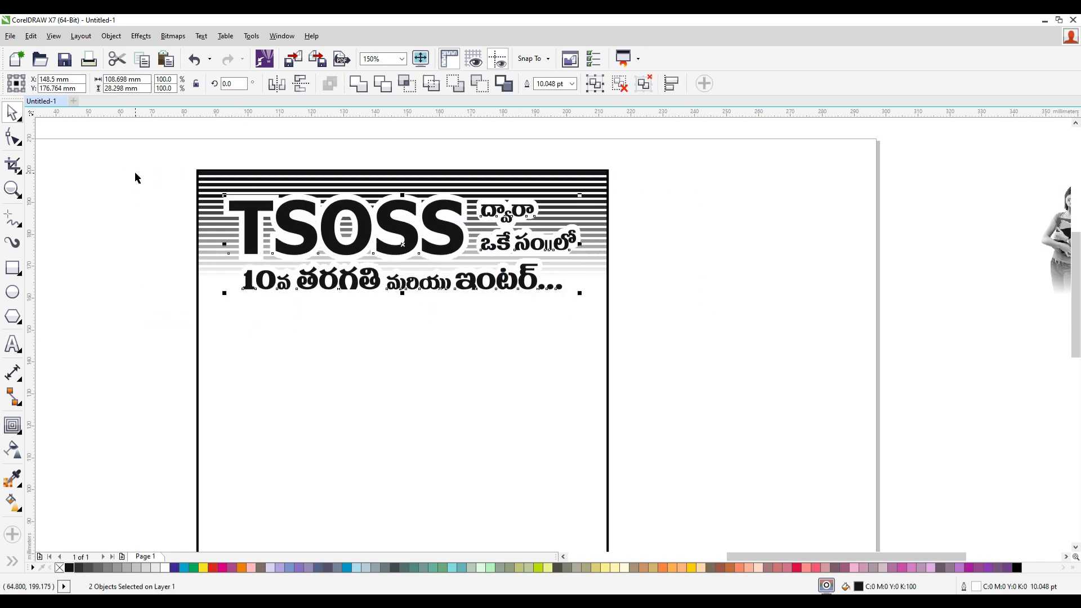
{"action": "scroll", "coordinate": [306, 311], "scroll_direction": "down", "scroll_amount": 4}
{"action": "scroll", "coordinate": [298, 400], "scroll_direction": "up", "scroll_amount": 2}
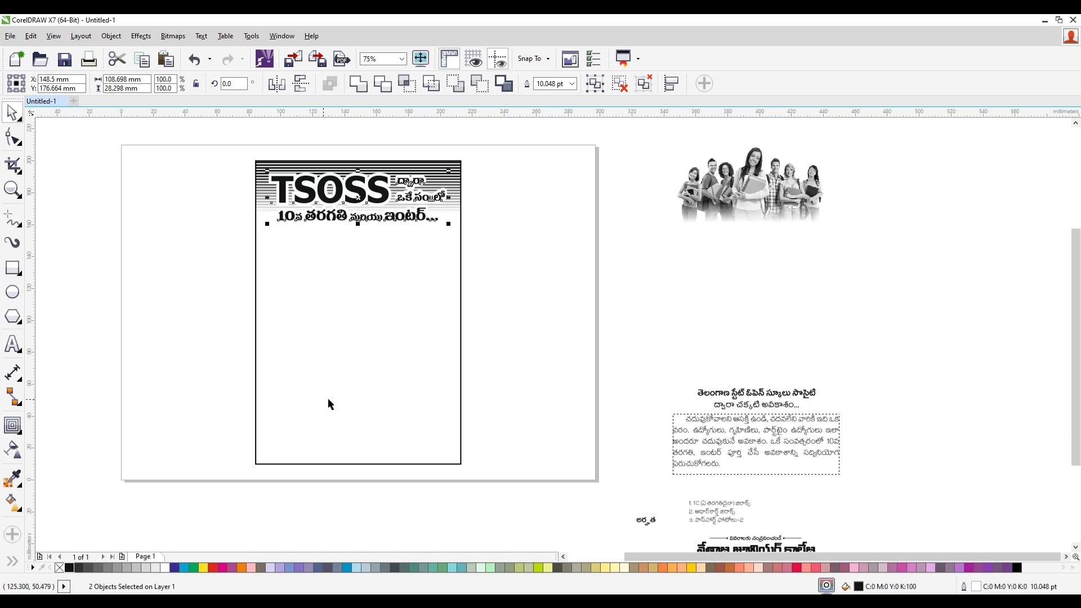
{"action": "left_click", "coordinate": [531, 230]}
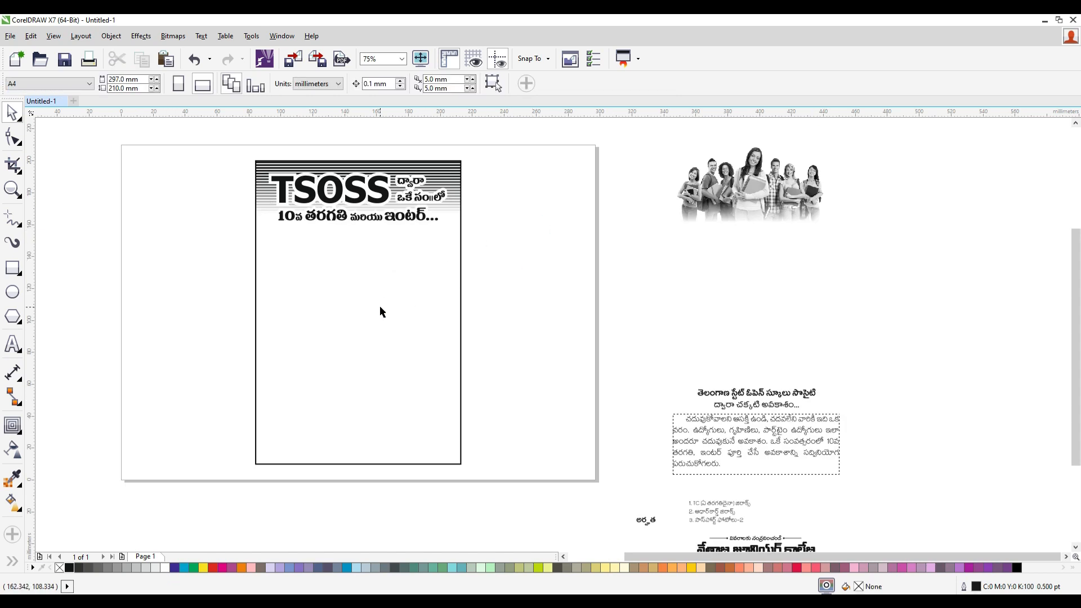
- Move the student group photo into the frame beneath the "10వ తరగతి మరియు ఇంటర్..." heading and centre it horizontally on the frame
{"action": "left_click", "coordinate": [791, 187]}
{"action": "left_click_drag", "start_coordinate": [782, 191], "coordinate": [393, 277]}
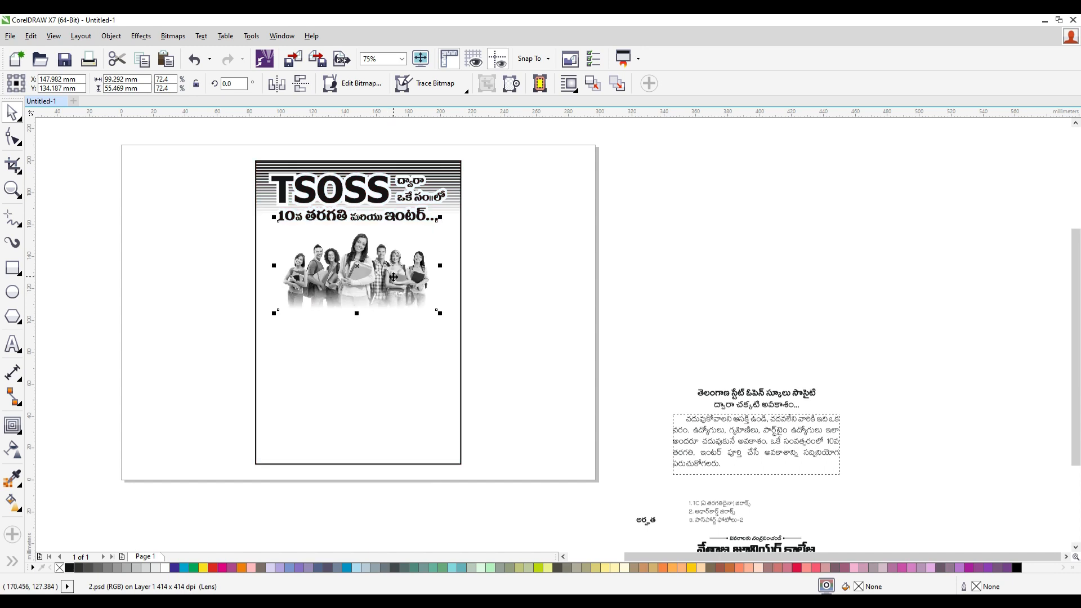
{"action": "left_click", "coordinate": [435, 162], "text": "shift"}
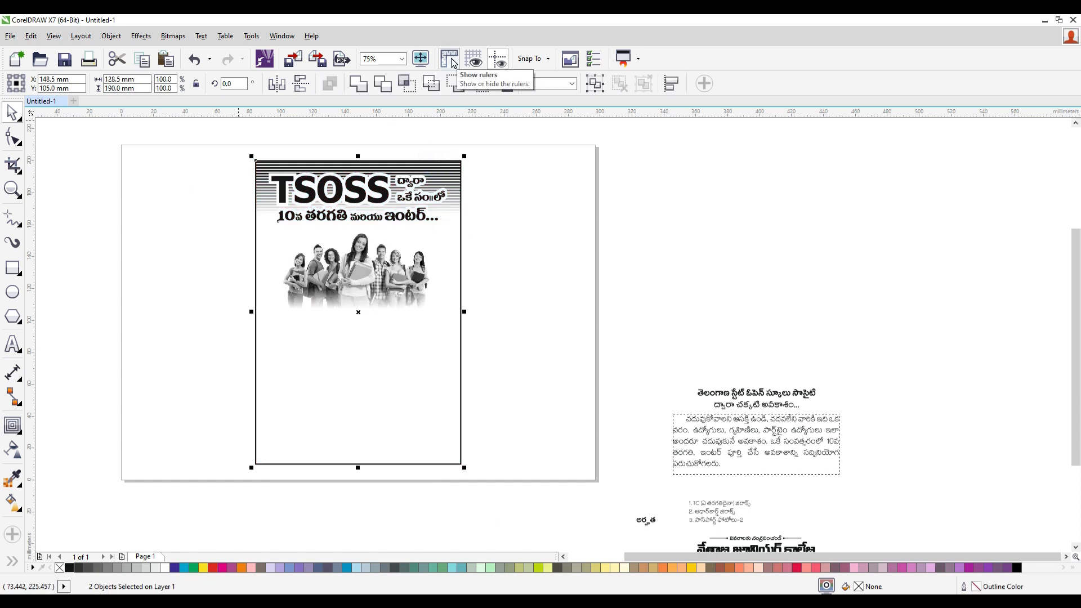
{"action": "left_click", "coordinate": [538, 258]}
- Nudge the student group photo up about 6 mm, closer beneath the "10వ తరగతి మరియు ఇంటర్..." heading
{"action": "left_click", "coordinate": [344, 275]}
{"action": "key", "text": "Up"}
{"action": "key", "text": "Up"}
{"action": "key", "text": "Up"}
{"action": "key", "text": "Up"}
{"action": "key", "text": "Up"}
{"action": "key", "text": "Up"}
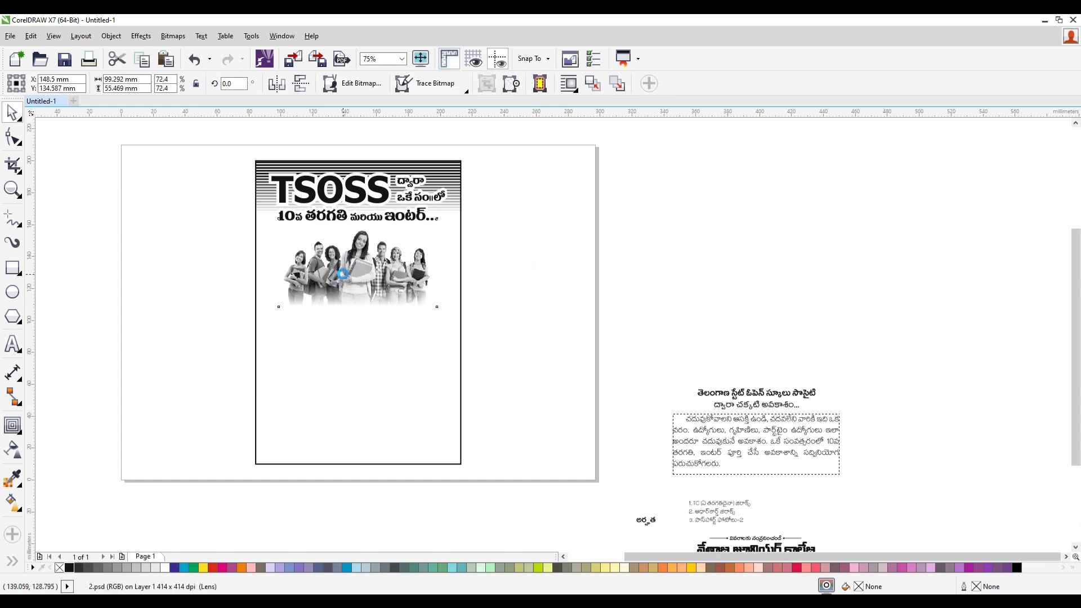
{"action": "left_click", "coordinate": [342, 275]}
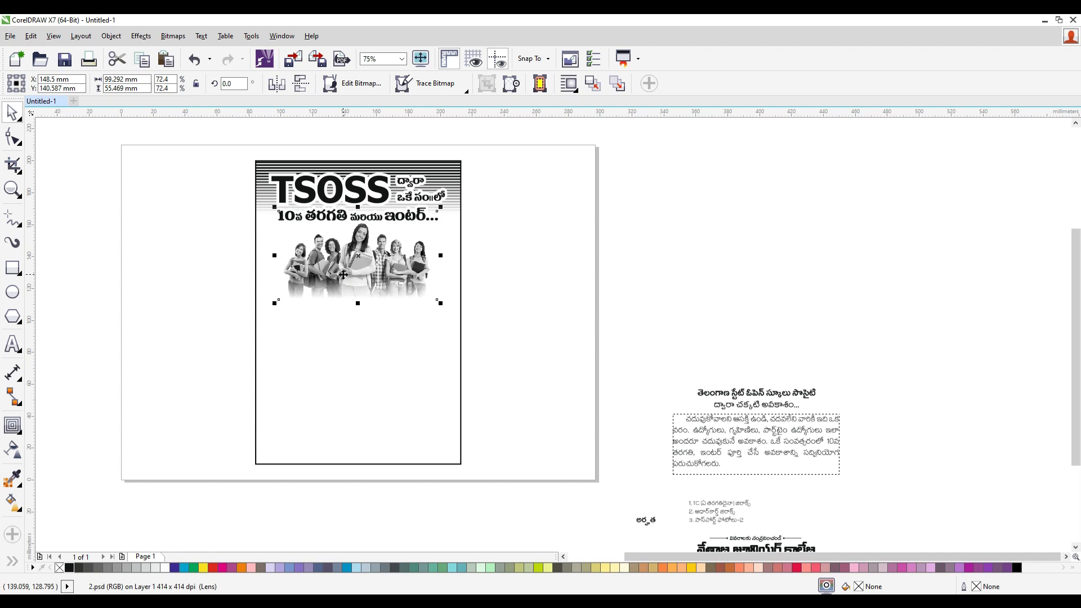
- Move all the remaining detail text blocks together from the far side of the page to just beside the pamphlet frame
{"action": "scroll", "coordinate": [276, 338], "scroll_direction": "up", "scroll_amount": 2}
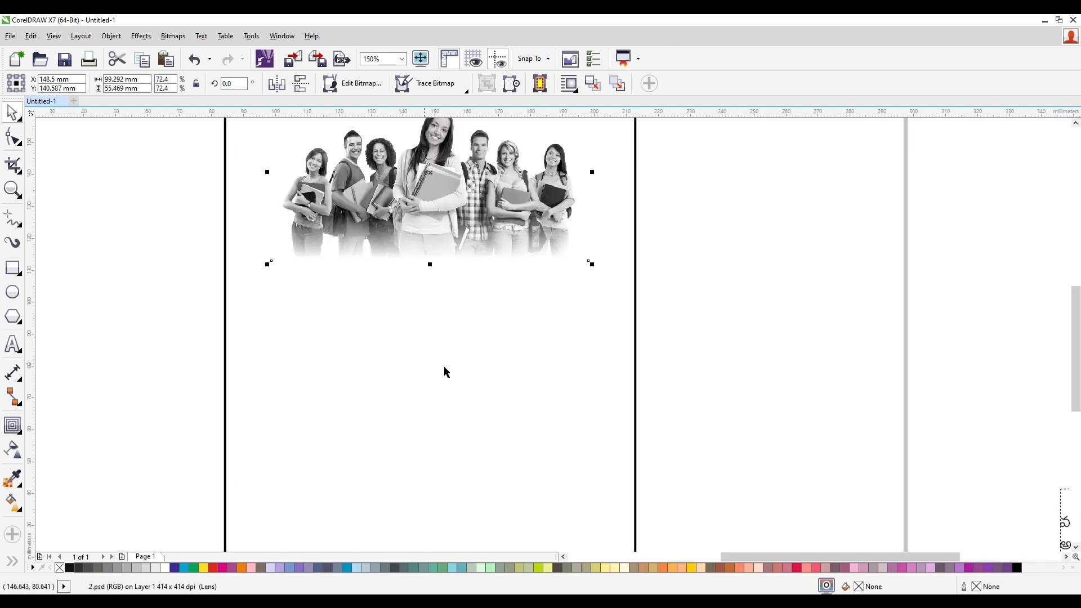
{"action": "scroll", "coordinate": [451, 367], "scroll_direction": "down", "scroll_amount": 2}
{"action": "scroll", "coordinate": [769, 396], "scroll_direction": "down", "scroll_amount": 4}
{"action": "left_click_drag", "start_coordinate": [746, 357], "coordinate": [863, 482]}
{"action": "left_click_drag", "start_coordinate": [816, 408], "coordinate": [655, 367]}
{"action": "scroll", "coordinate": [755, 417], "scroll_direction": "up", "scroll_amount": 4}
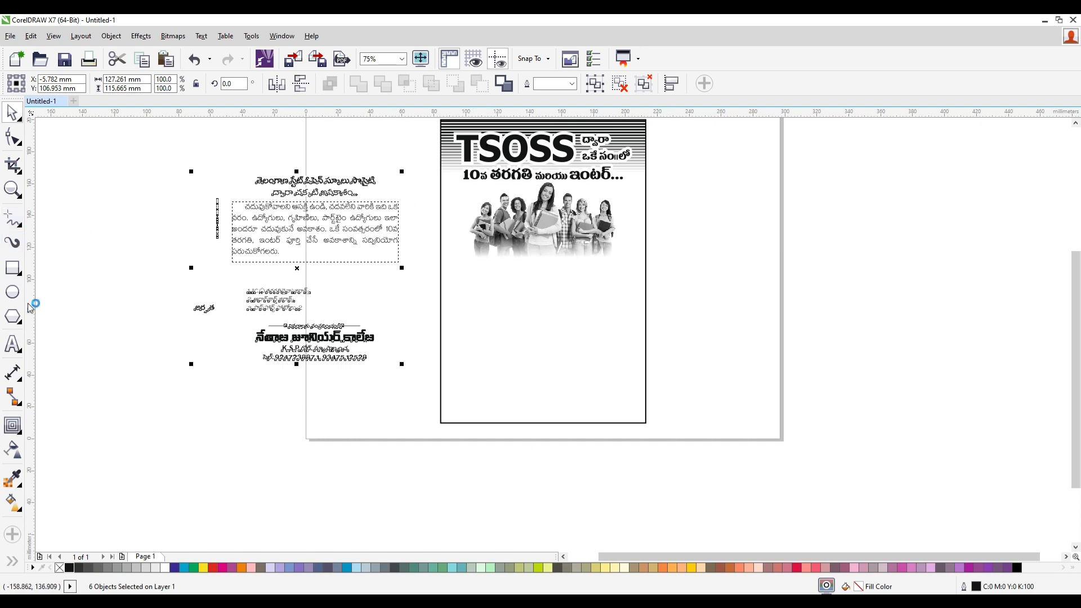
- Draw a rectangle about 110 × 113 mm inside the frame around the photo and give it a 2 pt outline
{"action": "left_click", "coordinate": [13, 269]}
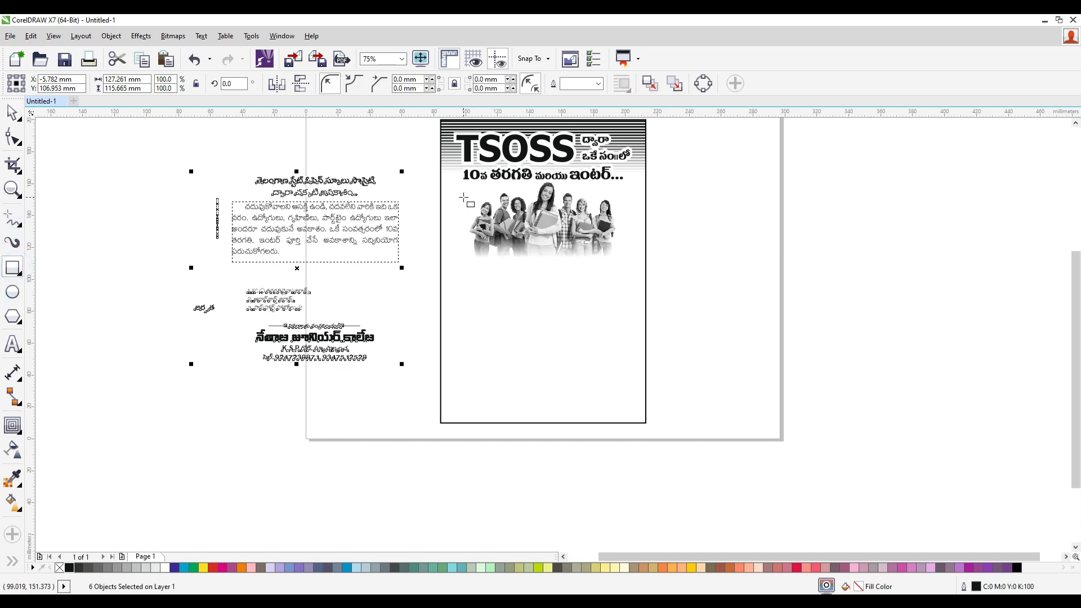
{"action": "left_click_drag", "start_coordinate": [454, 197], "coordinate": [630, 376]}
{"action": "left_click", "coordinate": [14, 112]}
{"action": "left_click", "coordinate": [579, 84]}
{"action": "type", "text": "2"}
{"action": "key", "text": "Return"}
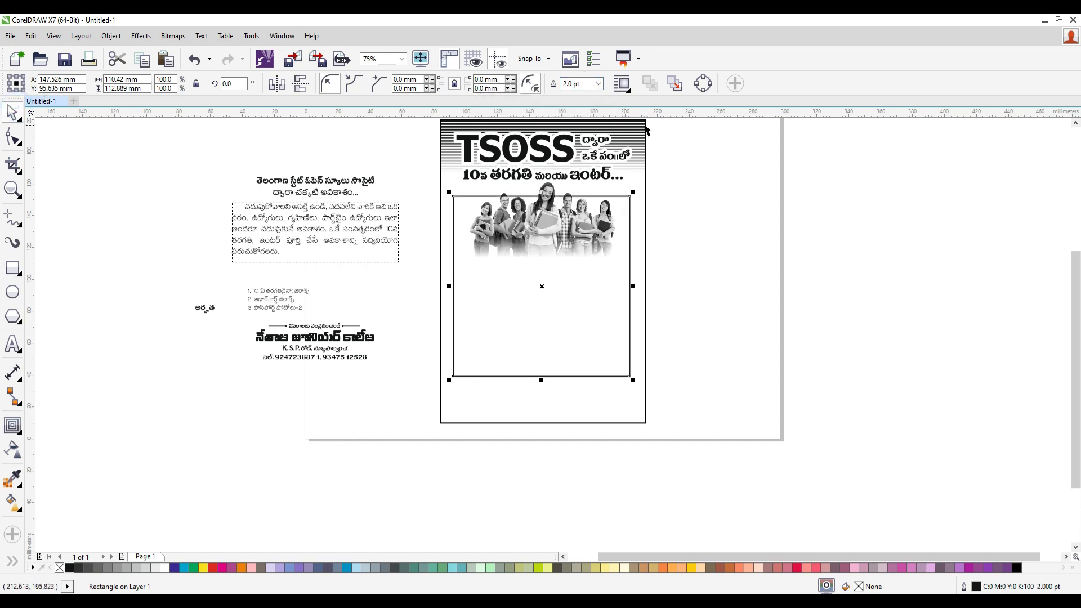
- Centre the new inner rectangle horizontally on the outer frame
{"action": "left_click", "coordinate": [644, 122], "text": "shift"}
{"action": "key", "text": "c"}
{"action": "left_click", "coordinate": [697, 237]}
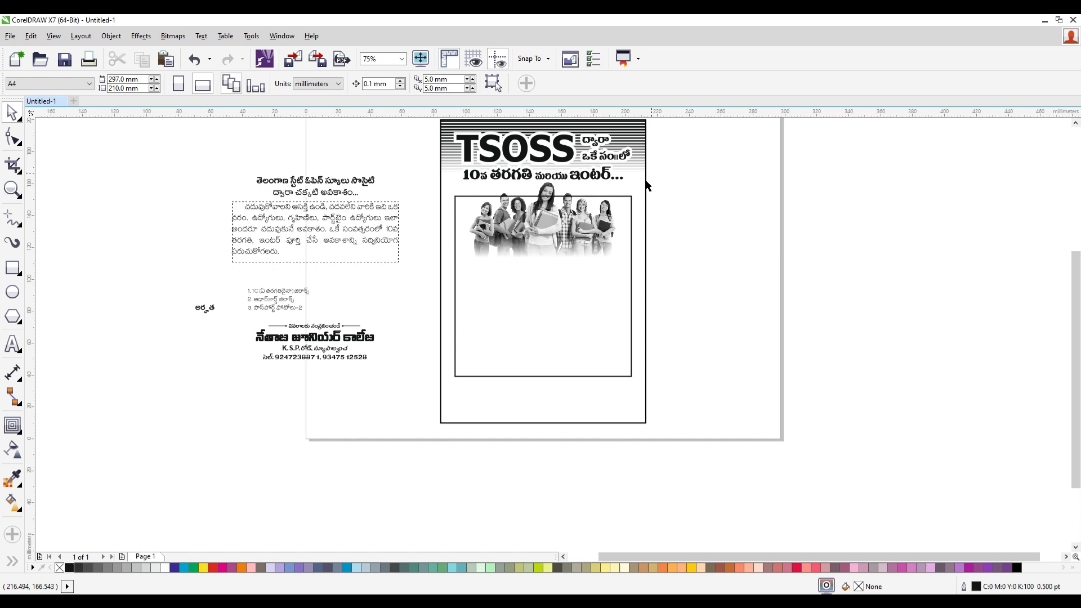
- Round all four corners of the inner rectangle to a radius of about 3.3 mm
{"action": "left_click", "coordinate": [630, 200]}
{"action": "scroll", "coordinate": [548, 194], "scroll_direction": "up", "scroll_amount": 2}
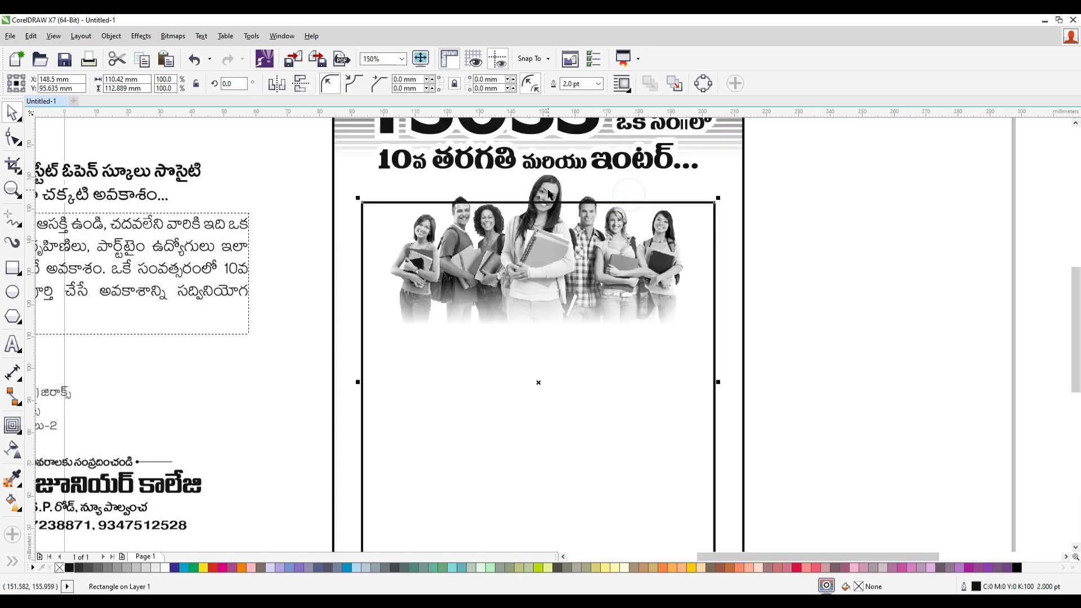
{"action": "left_click", "coordinate": [12, 138]}
{"action": "left_click_drag", "start_coordinate": [364, 206], "coordinate": [376, 210]}
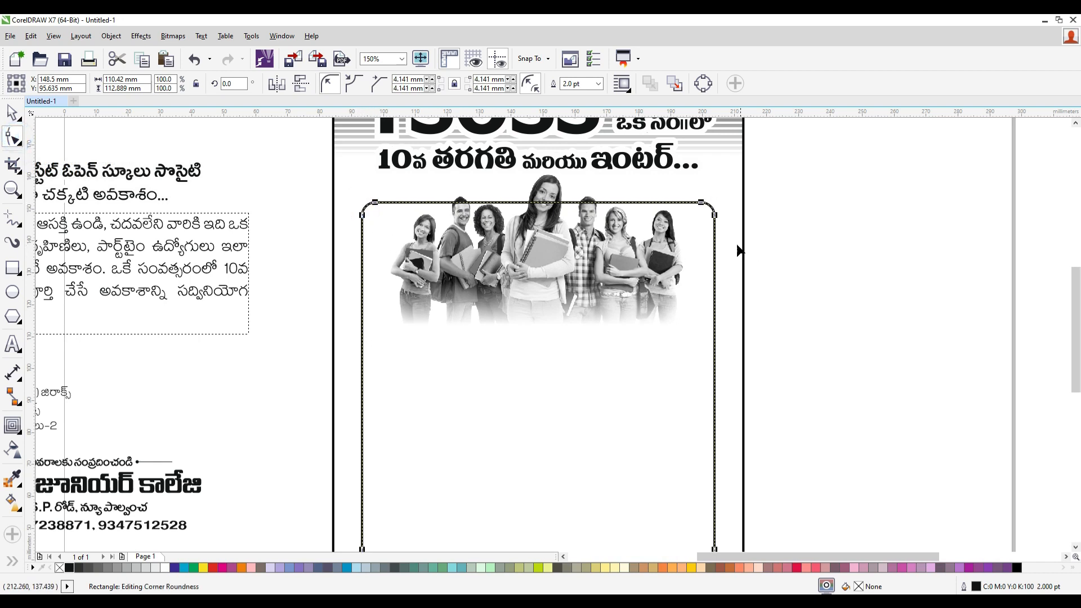
{"action": "key", "text": "ctrl+z"}
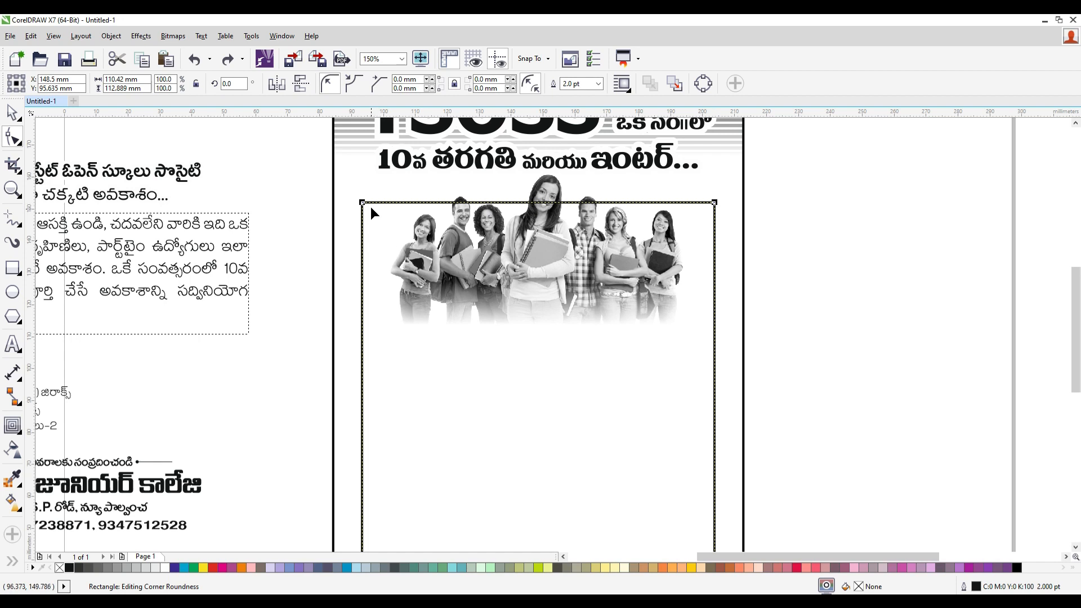
{"action": "left_click_drag", "start_coordinate": [362, 203], "coordinate": [371, 211]}
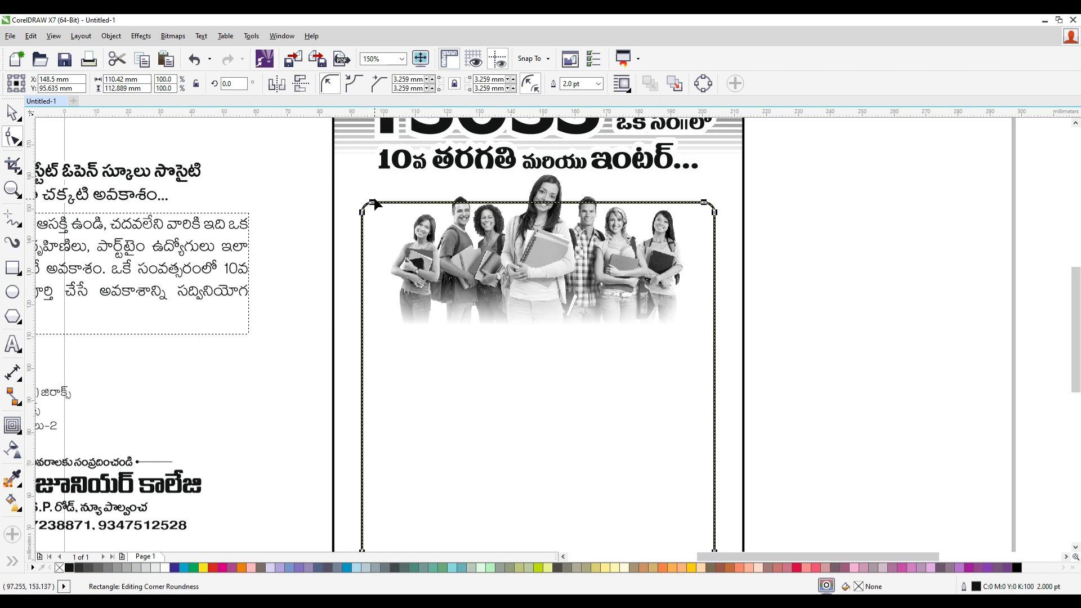
{"action": "scroll", "coordinate": [633, 313], "scroll_direction": "down", "scroll_amount": 2}
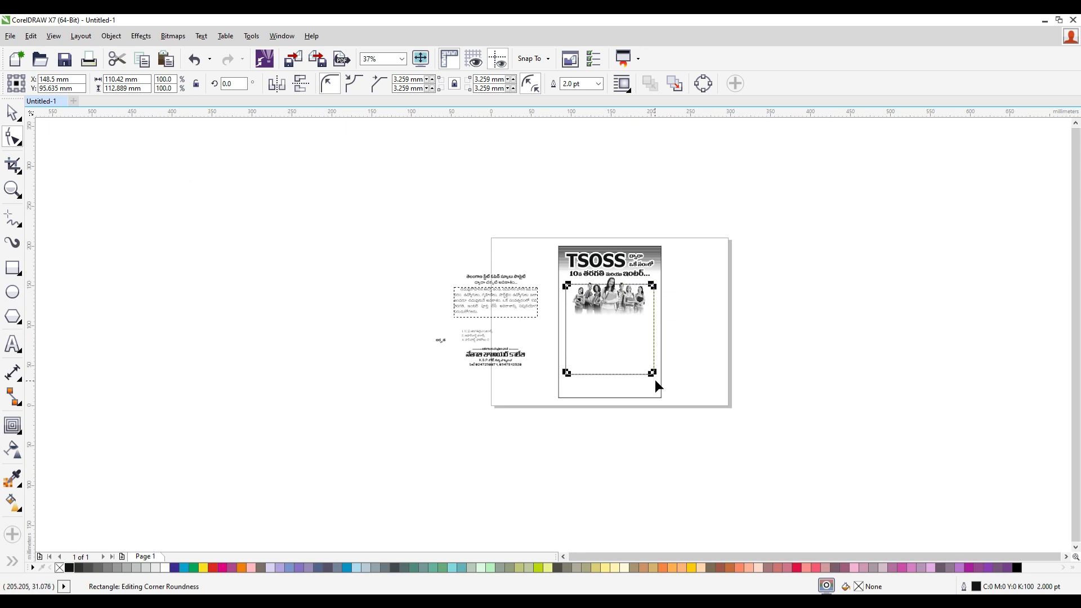
{"action": "scroll", "coordinate": [656, 380], "scroll_direction": "up", "scroll_amount": 1}
{"action": "left_click", "coordinate": [12, 109]}
{"action": "scroll", "coordinate": [640, 218], "scroll_direction": "up", "scroll_amount": 1}
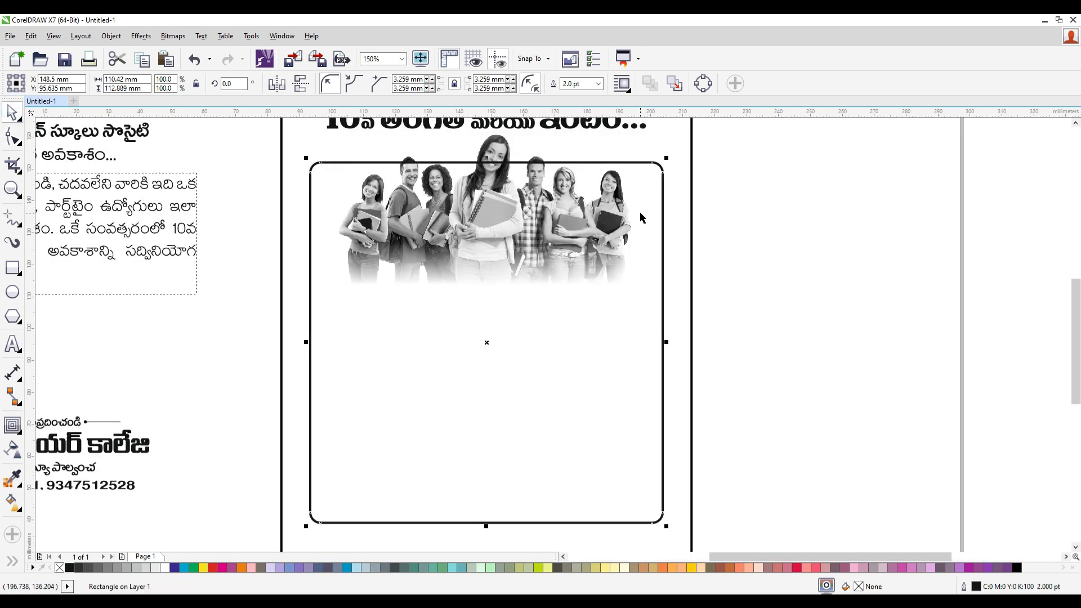
- Set the rounded rectangle's outline to 1 pt and fill it with white
{"action": "left_click_drag", "start_coordinate": [589, 85], "coordinate": [449, 105]}
{"action": "type", "text": "1"}
{"action": "key", "text": "Return"}
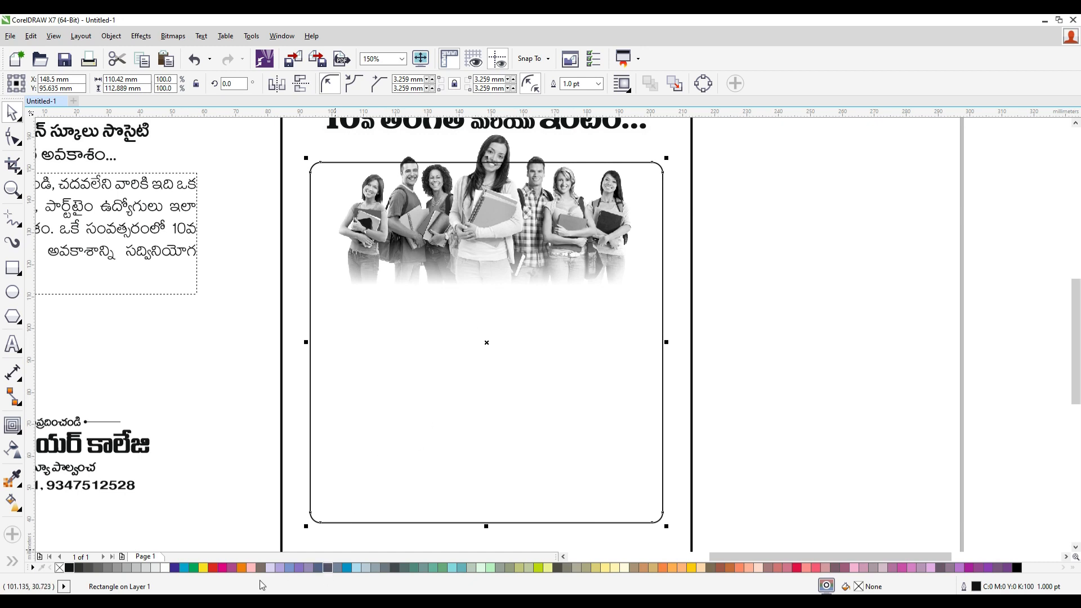
{"action": "left_click", "coordinate": [165, 568]}
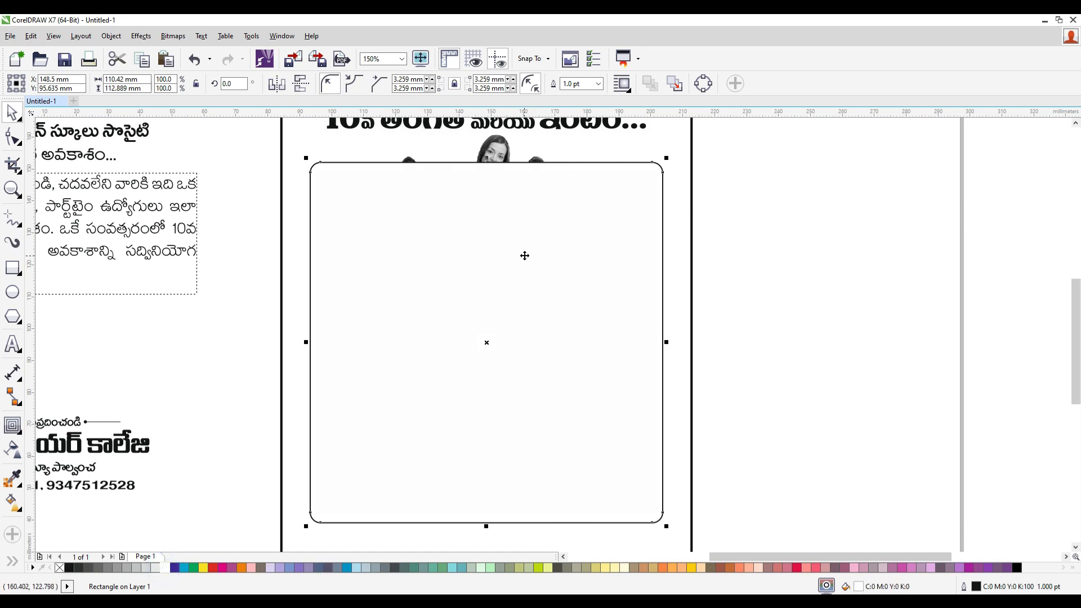
- Bring the student group photo in front of the white rounded rectangle
{"action": "left_click", "coordinate": [505, 153]}
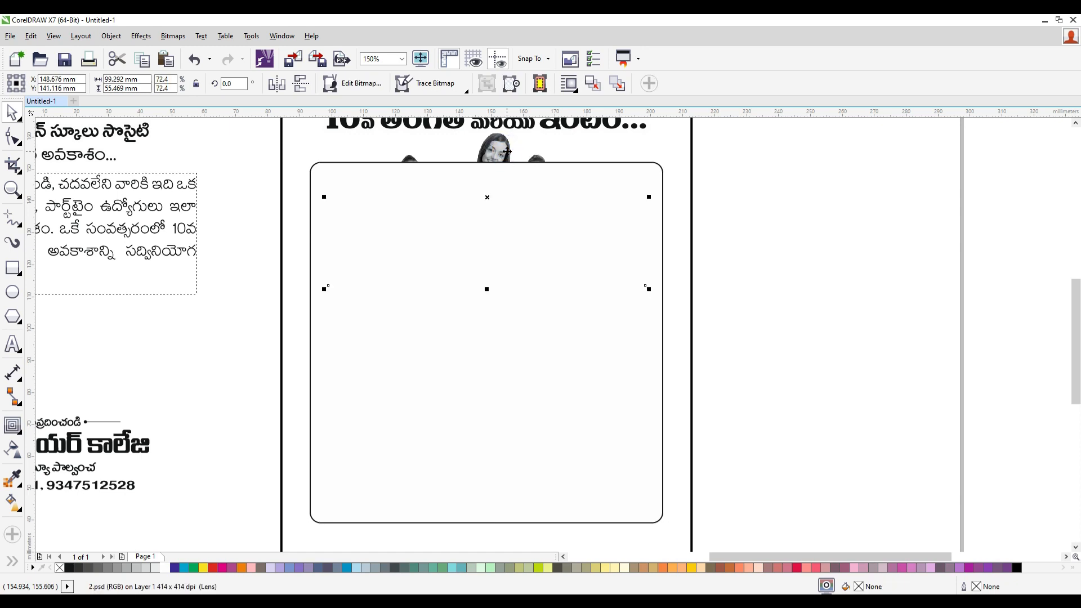
{"action": "key", "text": "shift+Page_Up"}
{"action": "left_click", "coordinate": [719, 172]}
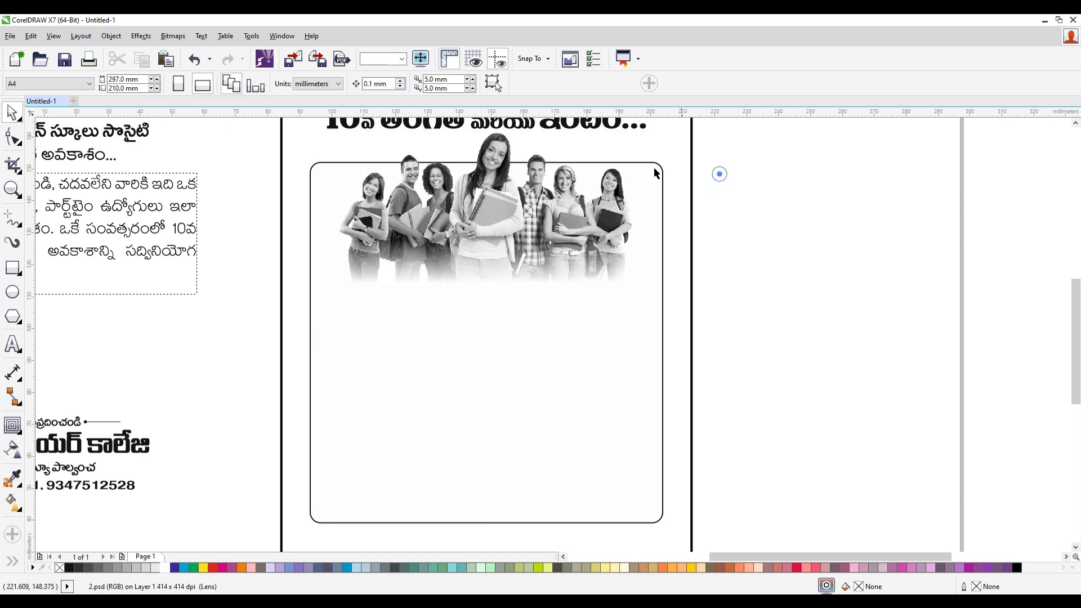
- Make a copy of the rounded rectangle stretched upward to about 116 mm high, and place it one level behind the original
{"action": "left_click", "coordinate": [651, 164]}
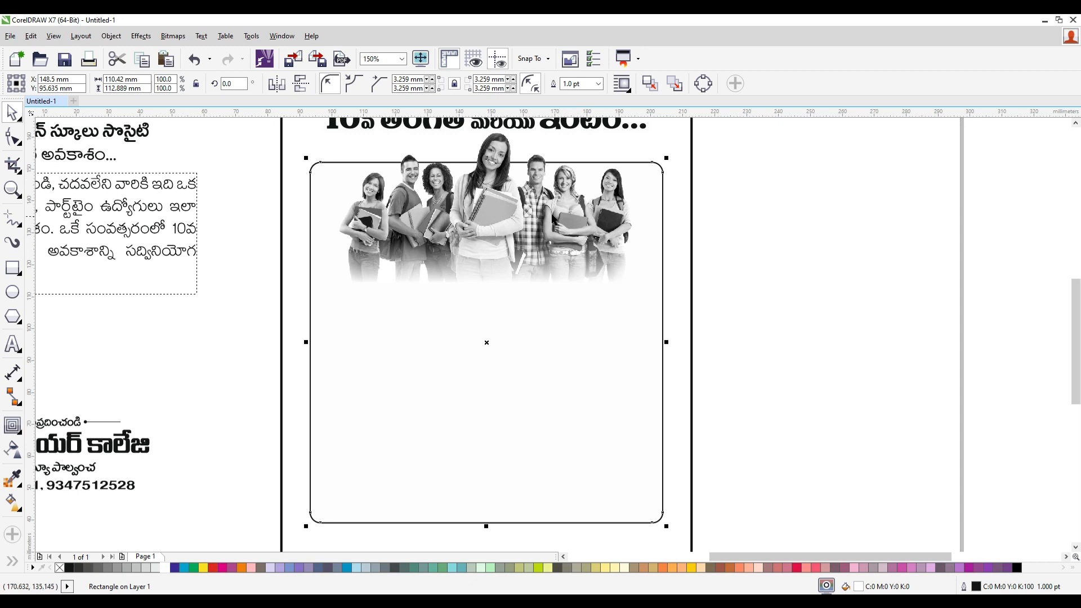
{"action": "left_click_drag", "start_coordinate": [487, 158], "coordinate": [488, 147]}
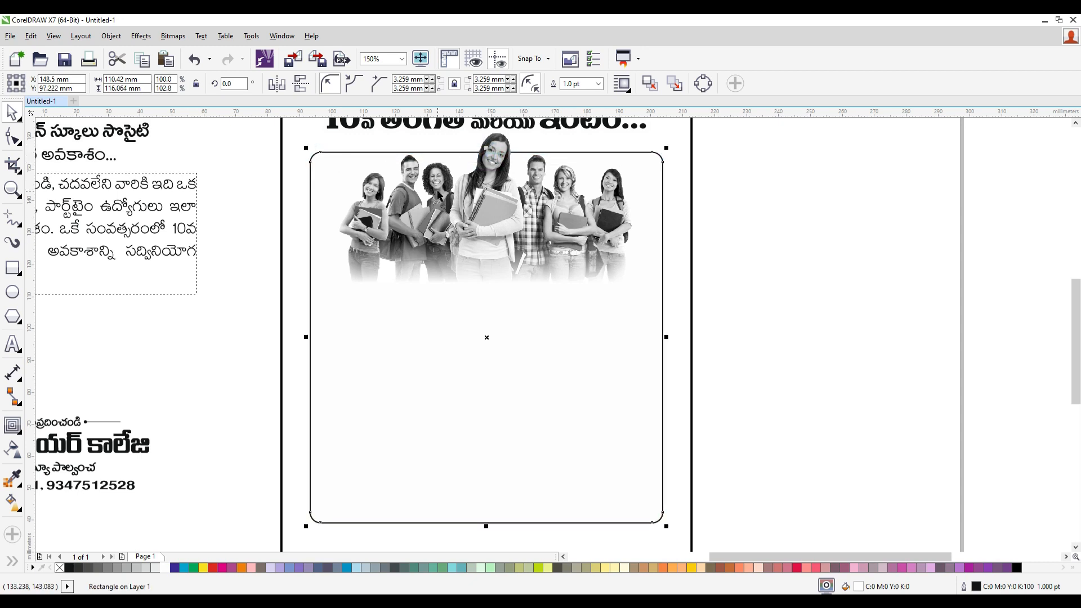
{"action": "key", "text": "ctrl+Page_Down"}
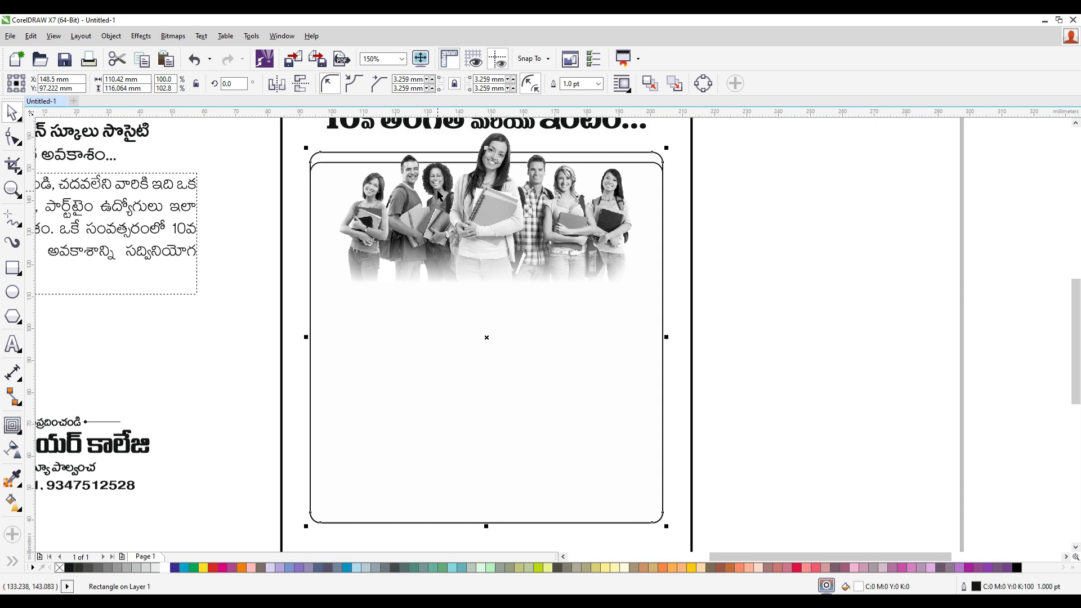
- Try to centre the two rounded rectangles on each other, and undo the last alignment
{"action": "left_click", "coordinate": [328, 161], "text": "shift"}
{"action": "key", "text": "e"}
{"action": "key", "text": "c"}
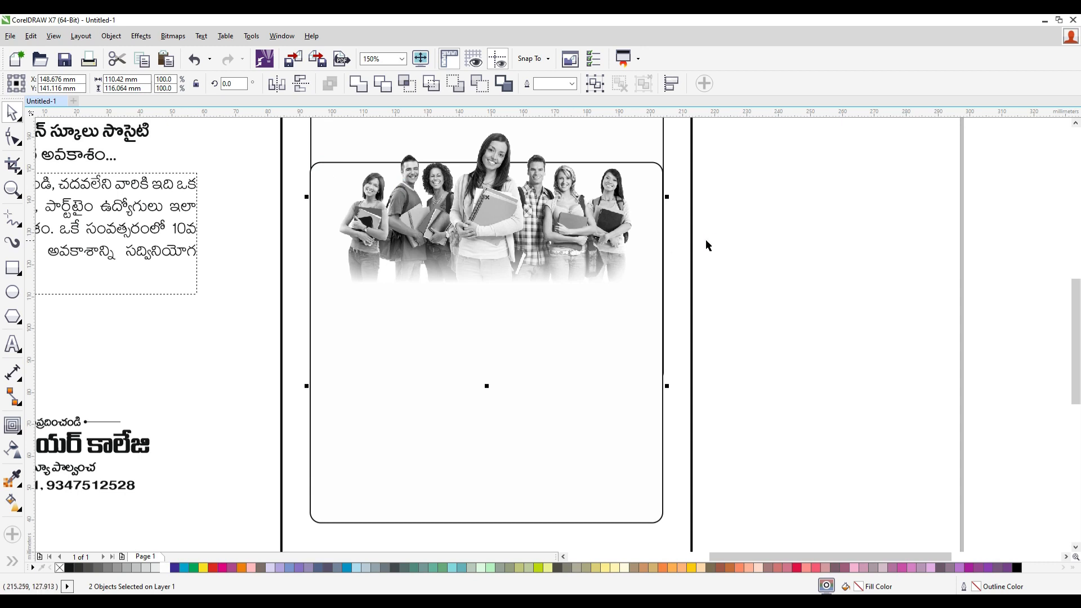
{"action": "key", "text": "ctrl+z"}
{"action": "left_click", "coordinate": [749, 264]}
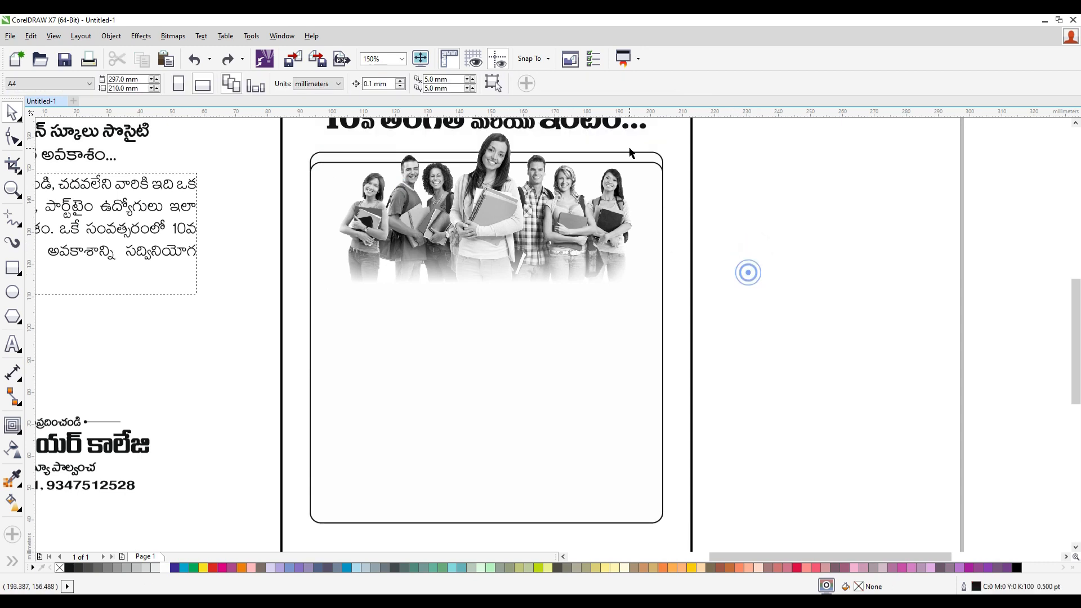
- Align the centres of the two rounded rectangles vertically so the taller one extends evenly above and below
{"action": "left_click", "coordinate": [656, 163]}
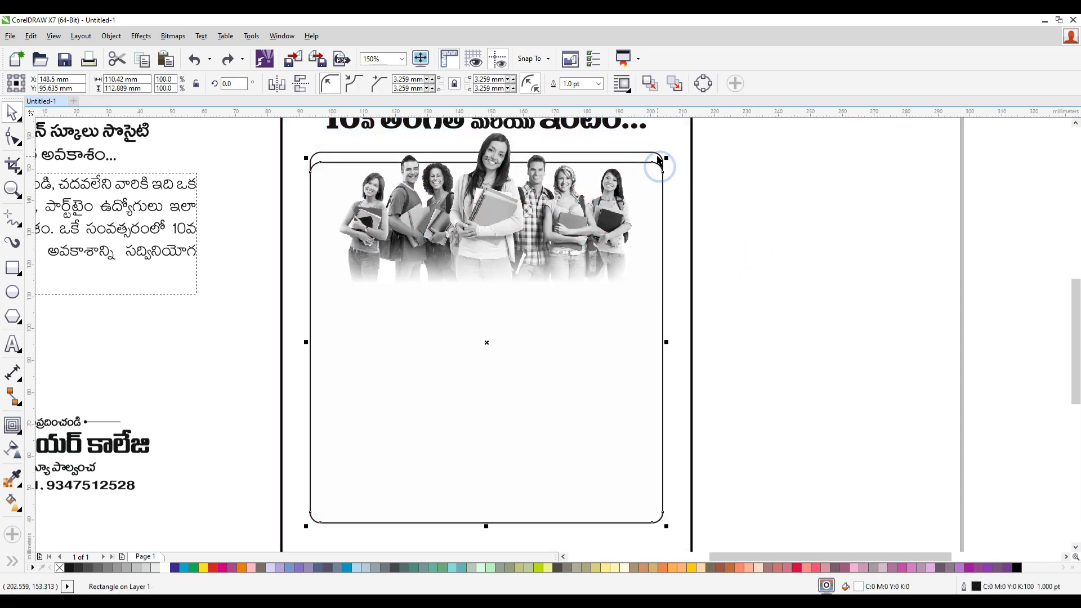
{"action": "left_click", "coordinate": [658, 162], "text": "shift"}
{"action": "key", "text": "e"}
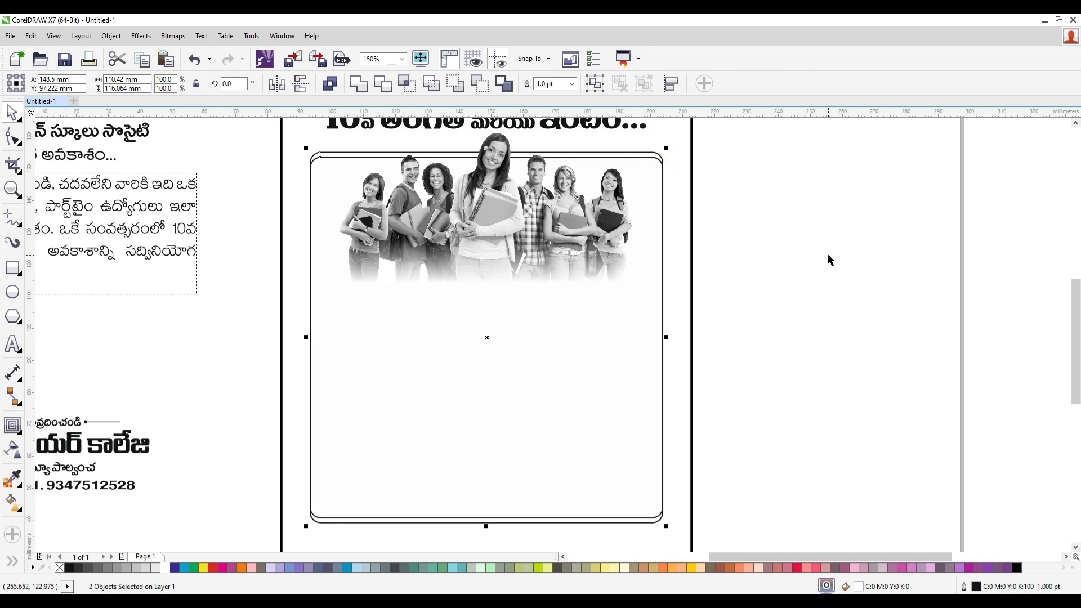
{"action": "left_click", "coordinate": [828, 259]}
- Fill the taller rear rounded rectangle with black
{"action": "left_click", "coordinate": [654, 152]}
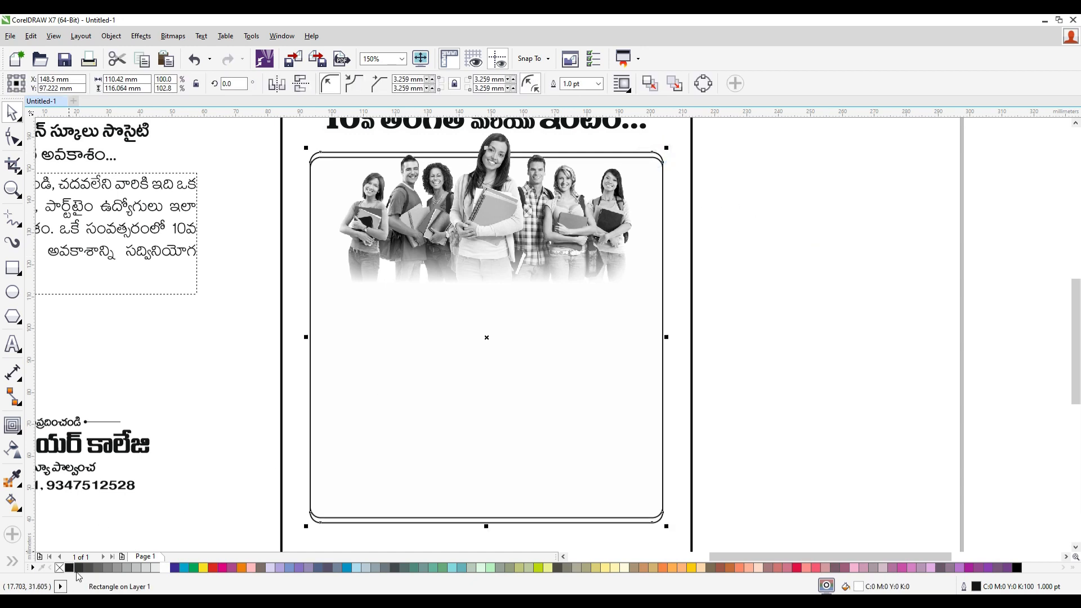
{"action": "left_click", "coordinate": [69, 568]}
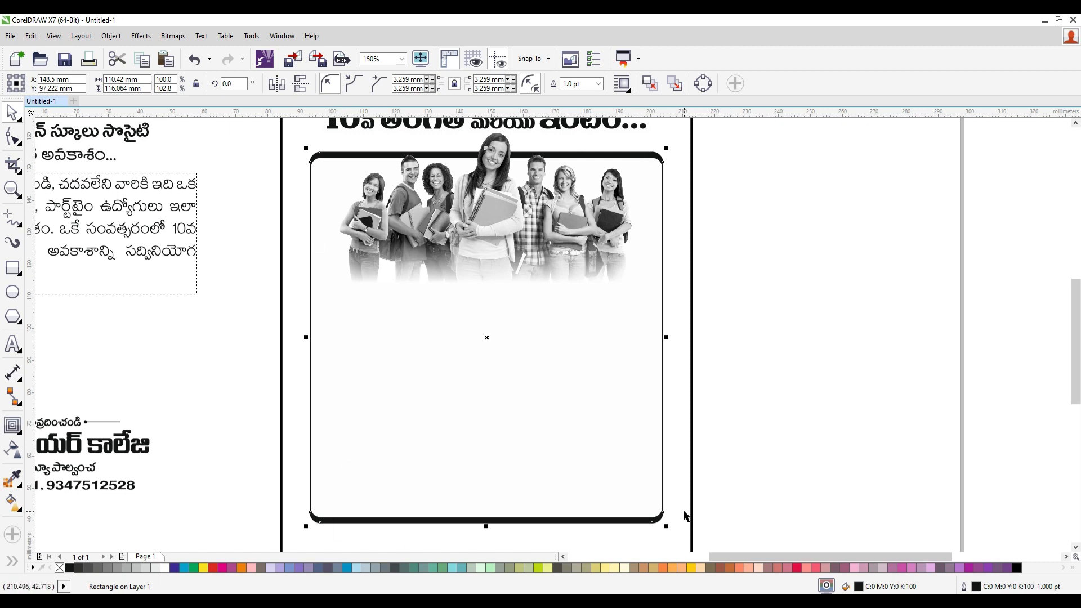
{"action": "left_click", "coordinate": [783, 366]}
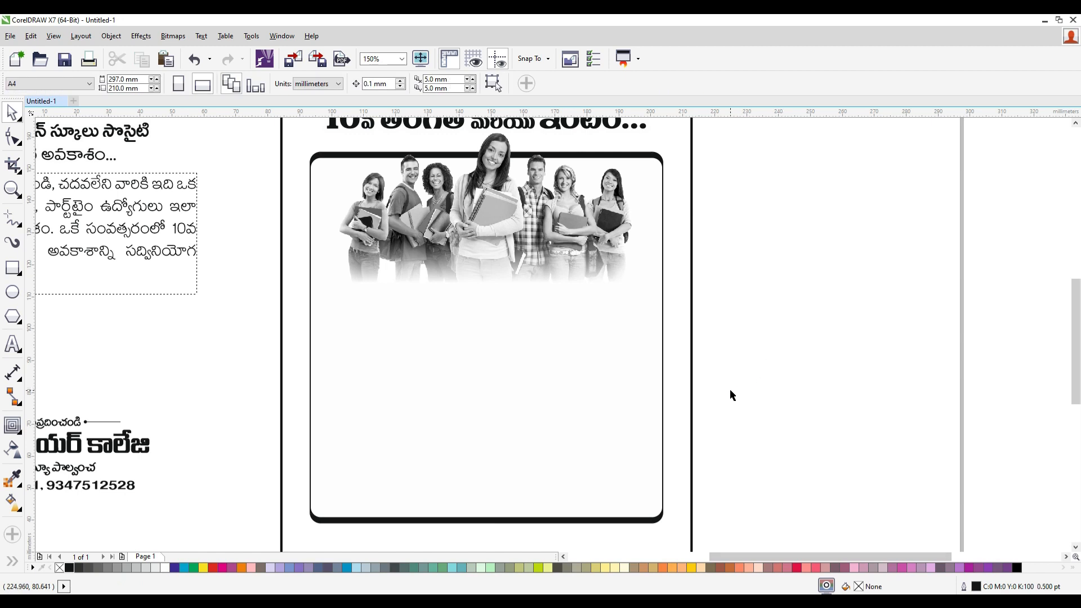
- Move the two-line Telugu society heading and its paragraph into the rounded box beneath the photo, and centre them horizontally with the photo
{"action": "scroll", "coordinate": [730, 390], "scroll_direction": "down", "scroll_amount": 2}
{"action": "left_click_drag", "start_coordinate": [280, 218], "coordinate": [474, 351]}
{"action": "left_click", "coordinate": [377, 301]}
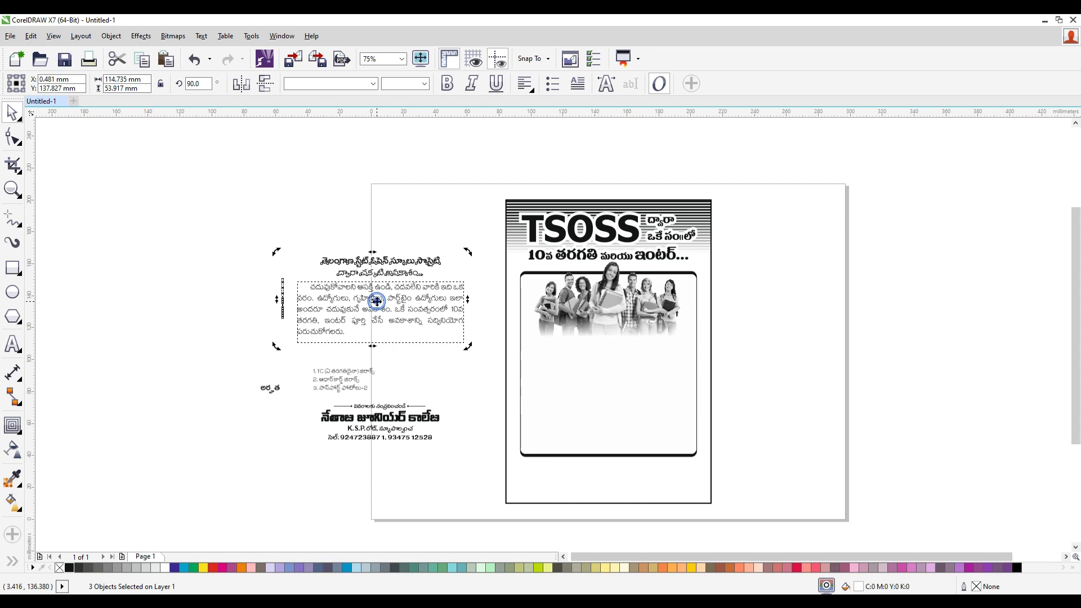
{"action": "left_click", "coordinate": [281, 250]}
{"action": "left_click_drag", "start_coordinate": [306, 219], "coordinate": [450, 359]}
{"action": "left_click_drag", "start_coordinate": [399, 309], "coordinate": [644, 377]}
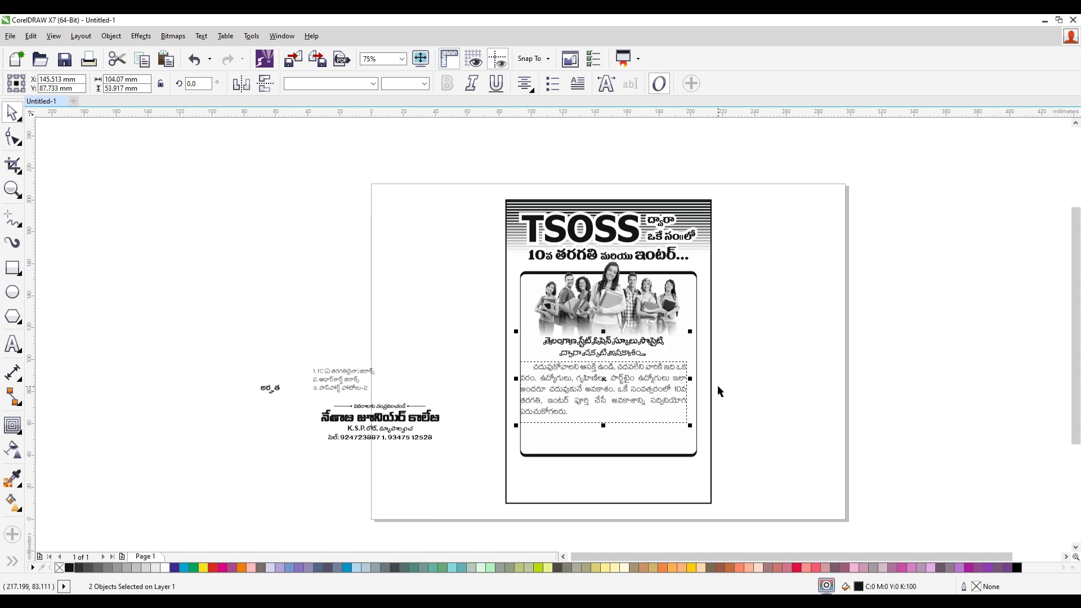
{"action": "scroll", "coordinate": [719, 396], "scroll_direction": "up", "scroll_amount": 2}
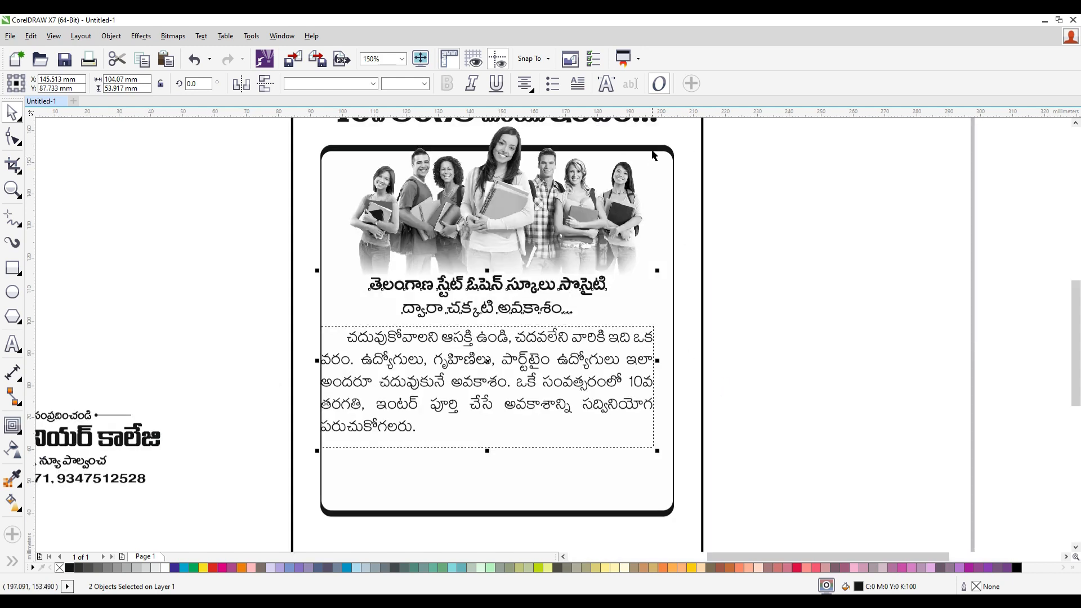
{"action": "left_click", "coordinate": [817, 317]}
- Nudge the two-line society heading and the paragraph up together until the heading overlaps the photo's faded lower edge
{"action": "left_click_drag", "start_coordinate": [878, 442], "coordinate": [141, 245]}
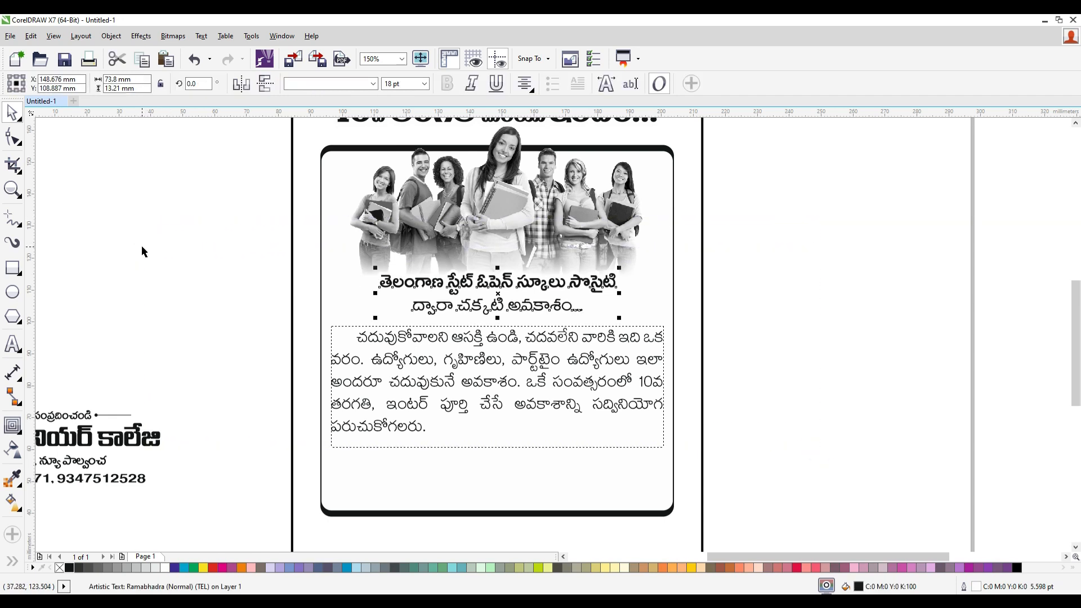
{"action": "left_click", "coordinate": [598, 371], "text": "shift"}
{"action": "key", "text": "Up"}
{"action": "key", "text": "Up"}
{"action": "key", "text": "Up"}
{"action": "key", "text": "Up"}
{"action": "key", "text": "Up"}
{"action": "key", "text": "Up"}
{"action": "key", "text": "Up"}
{"action": "key", "text": "Up"}
{"action": "key", "text": "Up"}
{"action": "key", "text": "Up"}
{"action": "key", "text": "Up"}
{"action": "key", "text": "Up"}
{"action": "key", "text": "Up"}
{"action": "key", "text": "Up"}
{"action": "key", "text": "Up"}
{"action": "key", "text": "Up"}
{"action": "key", "text": "Up"}
{"action": "key", "text": "Up"}
{"action": "key", "text": "Up"}
{"action": "key", "text": "Up"}
{"action": "key", "text": "Up"}
{"action": "key", "text": "Up"}
{"action": "key", "text": "Up"}
{"action": "key", "text": "Up"}
{"action": "key", "text": "Up"}
{"action": "left_click", "coordinate": [798, 339]}
- Nudge the paragraph text up closer beneath the two-line society heading
{"action": "left_click", "coordinate": [592, 336]}
{"action": "key", "text": "Up"}
{"action": "key", "text": "Up"}
{"action": "key", "text": "Up"}
{"action": "key", "text": "Up"}
{"action": "key", "text": "Up"}
{"action": "key", "text": "Up"}
{"action": "key", "text": "Up"}
{"action": "key", "text": "Up"}
{"action": "key", "text": "Up"}
{"action": "key", "text": "Up"}
{"action": "key", "text": "Up"}
{"action": "key", "text": "Up"}
{"action": "key", "text": "Up"}
{"action": "key", "text": "Up"}
{"action": "key", "text": "Up"}
{"action": "key", "text": "Up"}
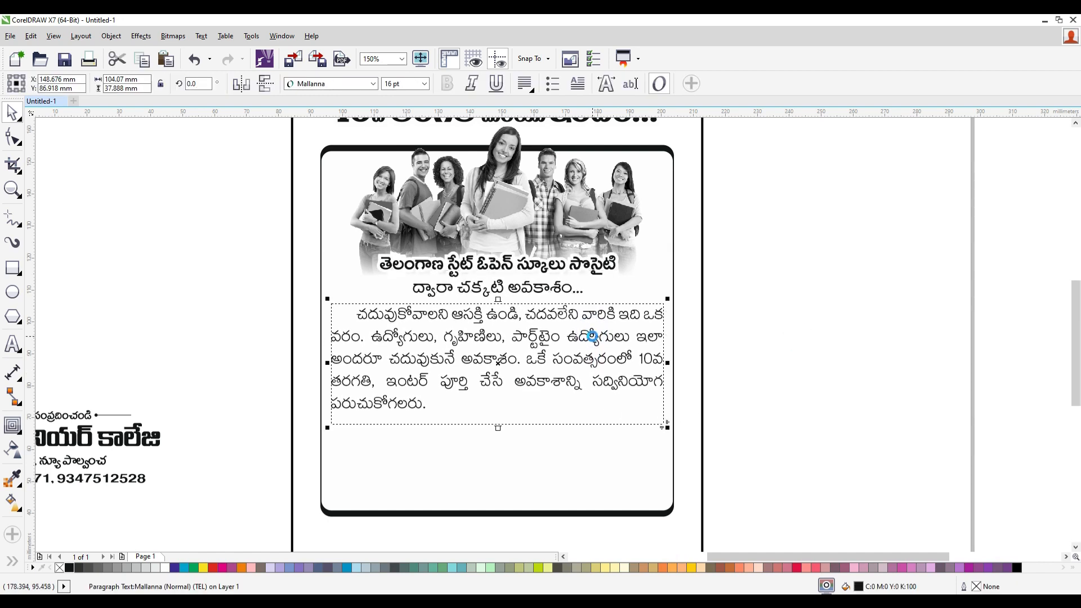
{"action": "left_click", "coordinate": [860, 336]}
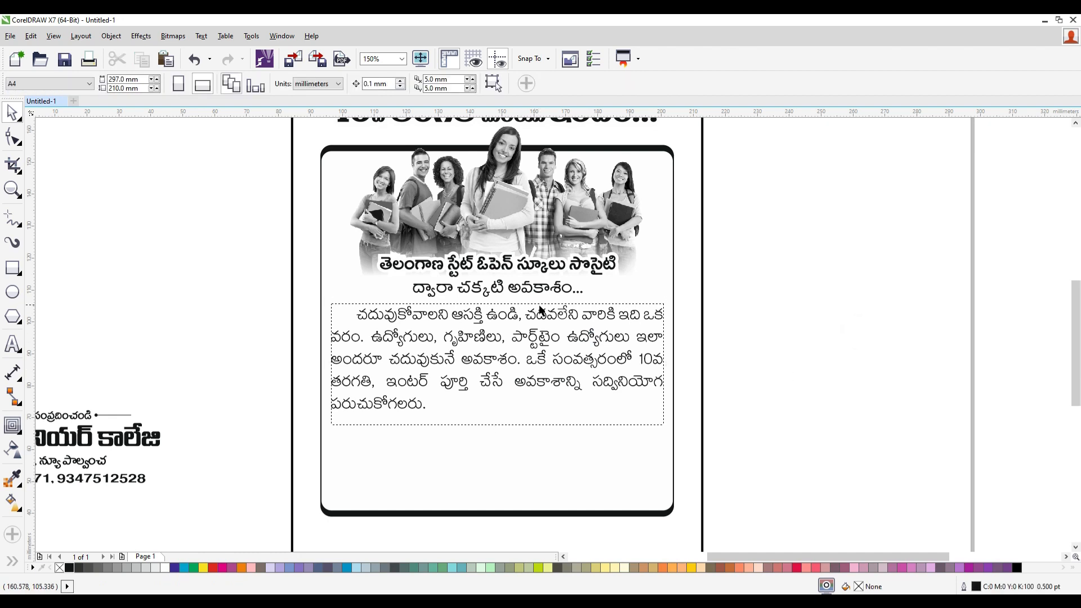
- Move the అర్హత heading and the three-item numbered list into the rounded box, beneath the paragraph
{"action": "scroll", "coordinate": [541, 308], "scroll_direction": "down", "scroll_amount": 2}
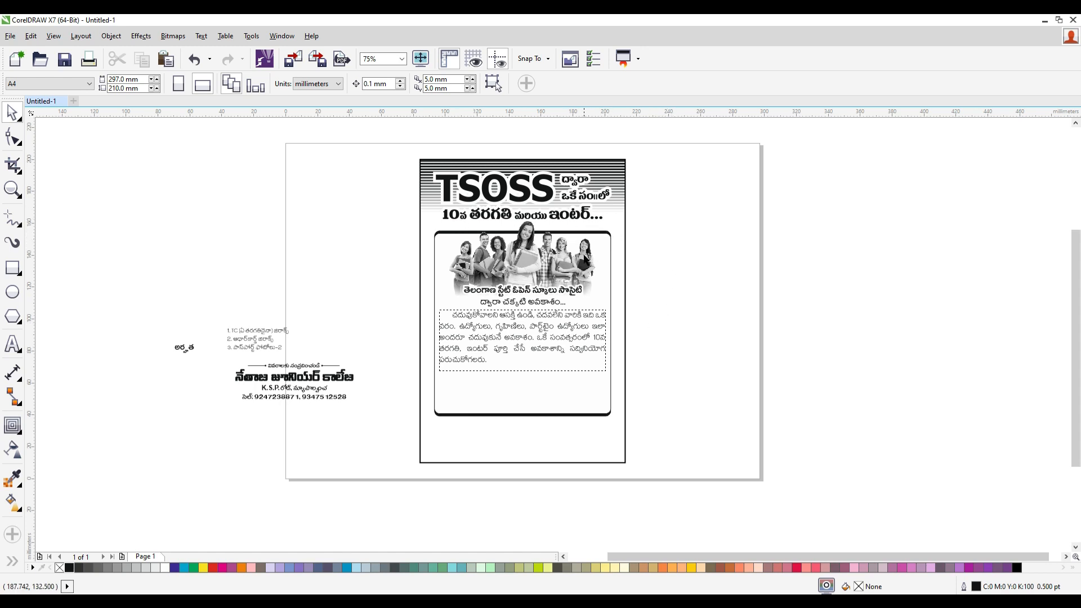
{"action": "scroll", "coordinate": [596, 304], "scroll_direction": "up", "scroll_amount": 2}
{"action": "left_click", "coordinate": [772, 453]}
{"action": "scroll", "coordinate": [657, 479], "scroll_direction": "down", "scroll_amount": 2}
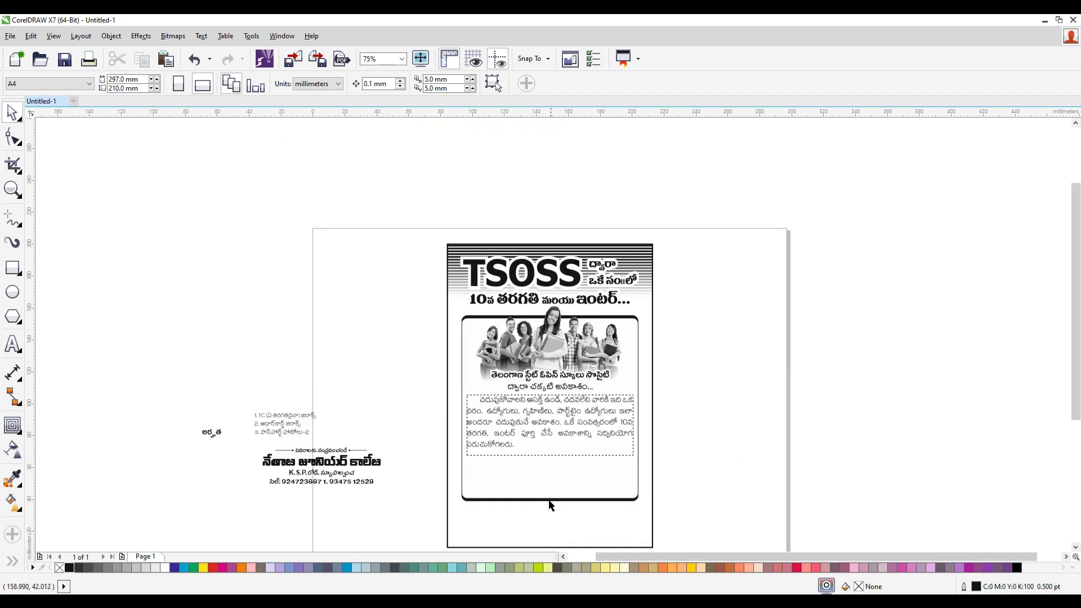
{"action": "left_click_drag", "start_coordinate": [242, 393], "coordinate": [324, 441]}
{"action": "left_click_drag", "start_coordinate": [210, 432], "coordinate": [350, 438]}
{"action": "left_click_drag", "start_coordinate": [297, 423], "coordinate": [527, 484]}
{"action": "left_click", "coordinate": [791, 531]}
{"action": "scroll", "coordinate": [630, 537], "scroll_direction": "up", "scroll_amount": 2}
{"action": "left_click_drag", "start_coordinate": [712, 502], "coordinate": [246, 370]}
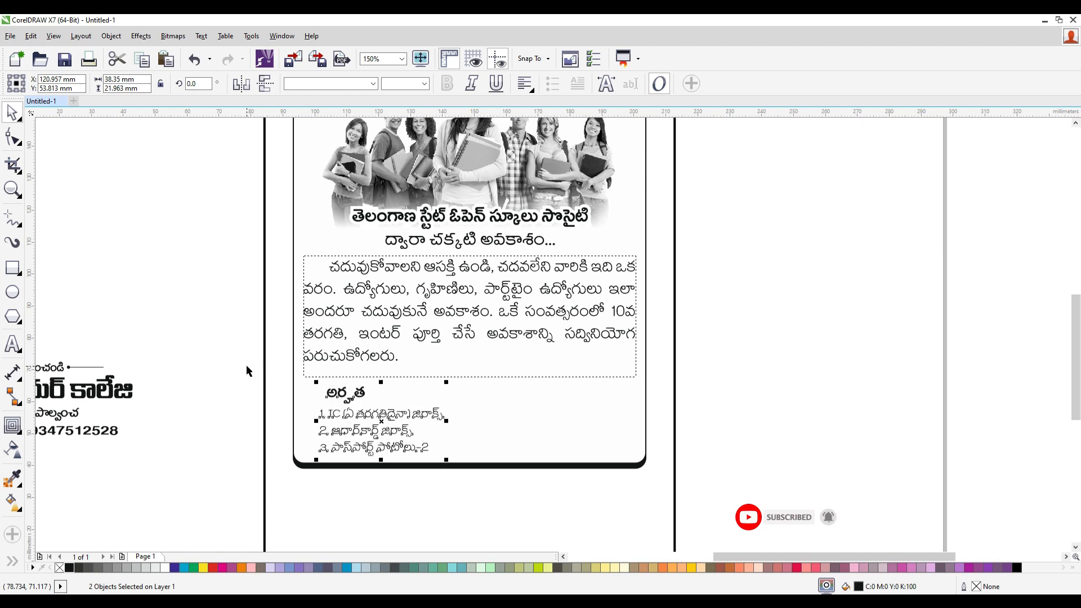
{"action": "left_click", "coordinate": [730, 396]}
- Place the అర్హత heading just below the paragraph and centre it horizontally in the rounded box
{"action": "scroll", "coordinate": [524, 422], "scroll_direction": "up", "scroll_amount": 2}
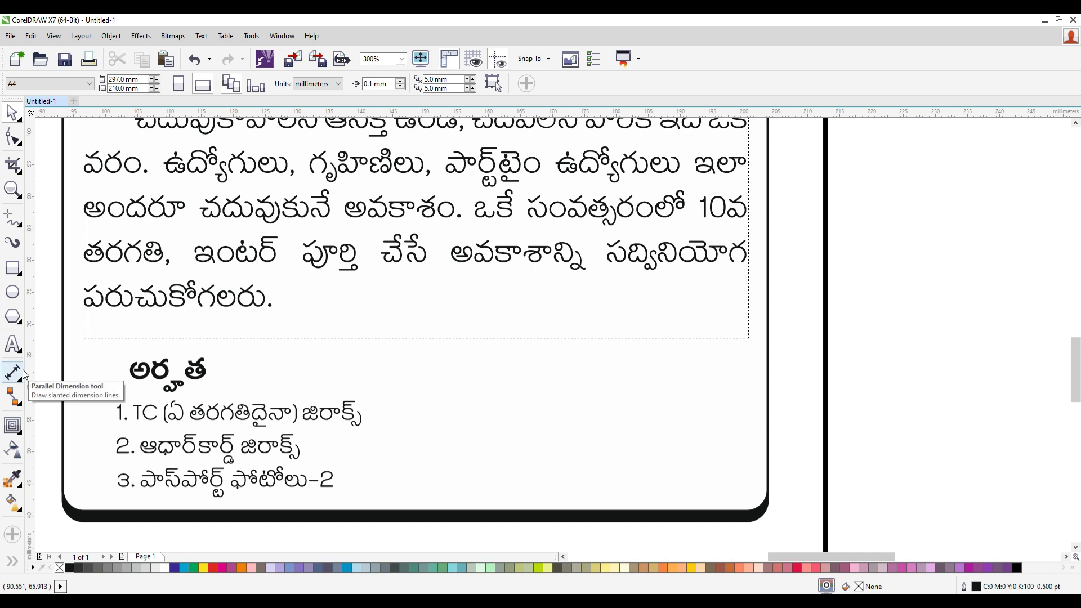
{"action": "key", "text": "F10"}
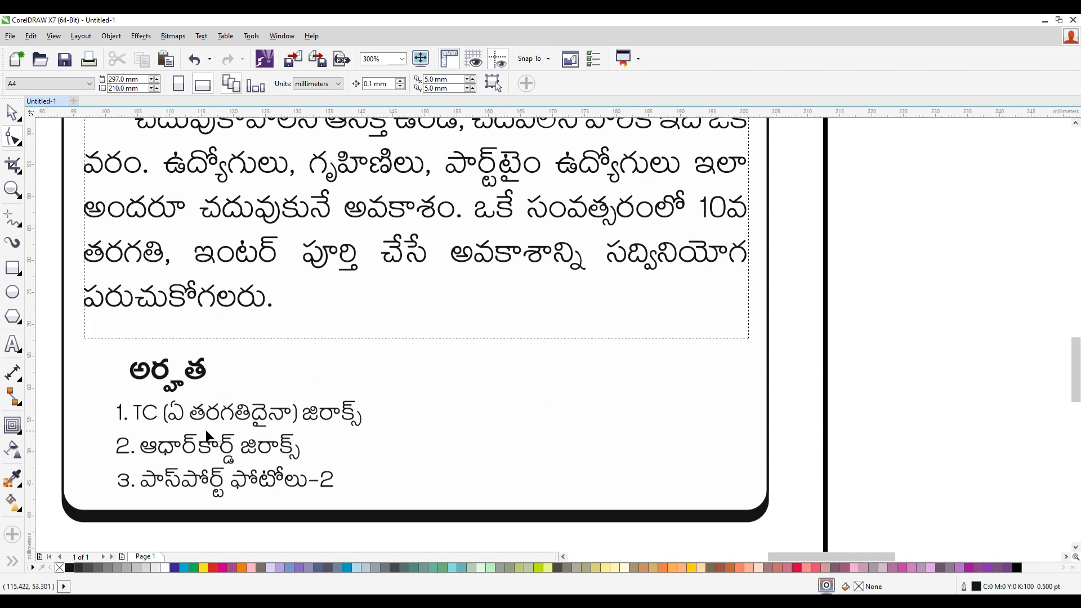
{"action": "left_click", "coordinate": [12, 112]}
{"action": "left_click", "coordinate": [202, 373]}
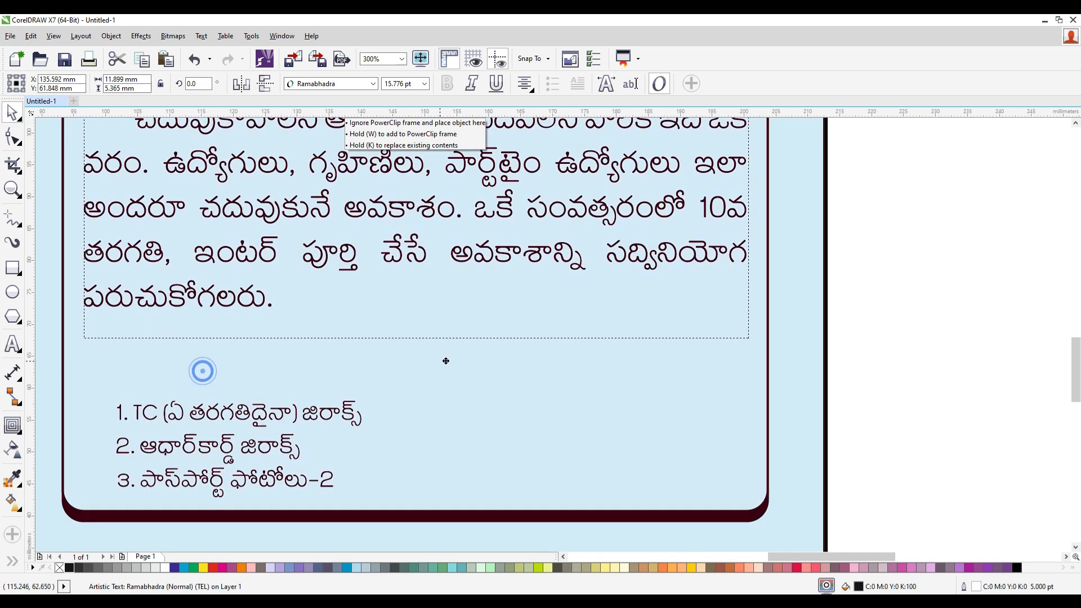
{"action": "left_click_drag", "start_coordinate": [202, 374], "coordinate": [450, 352]}
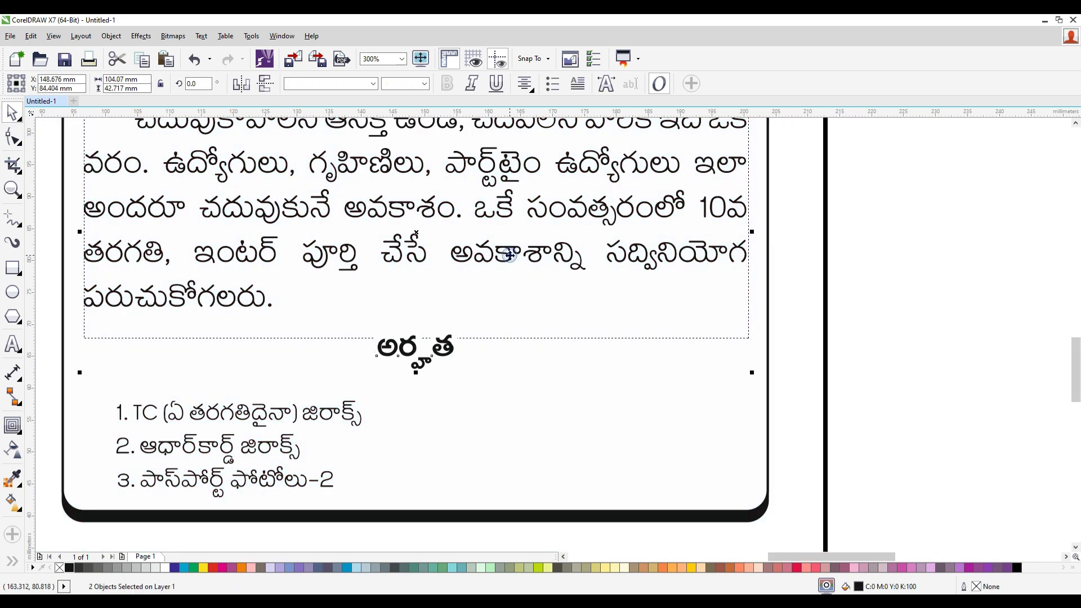
{"action": "left_click", "coordinate": [898, 386]}
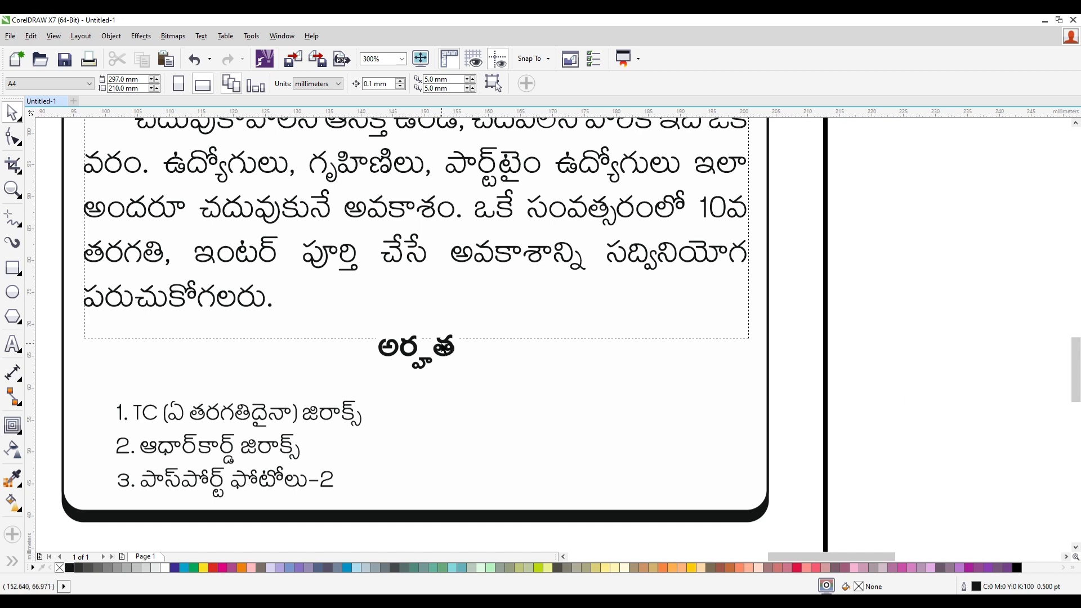
{"action": "left_click", "coordinate": [444, 347]}
{"action": "left_click", "coordinate": [758, 510], "text": "shift"}
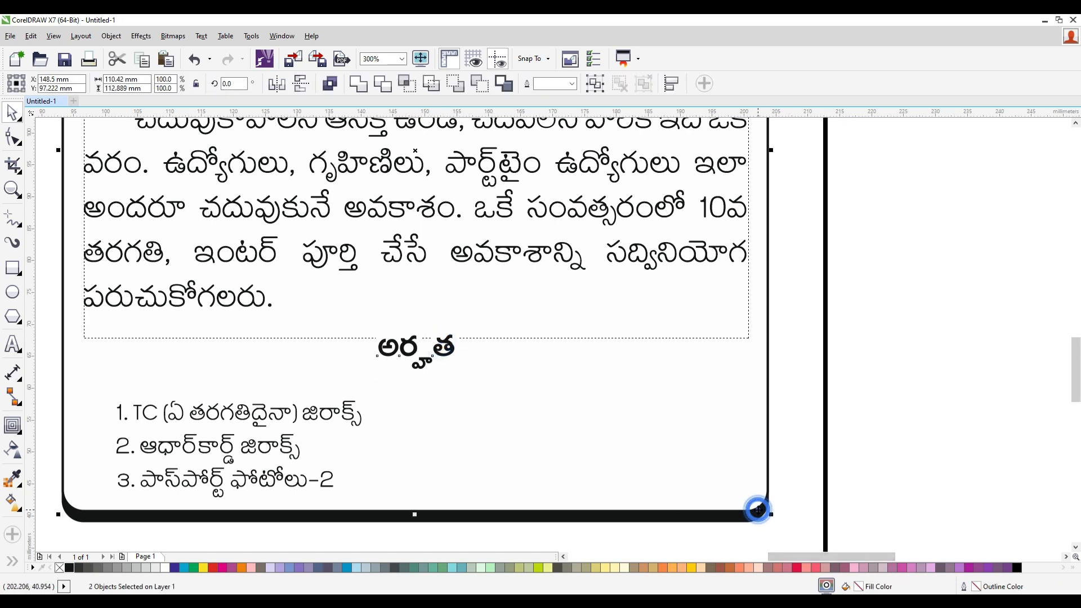
{"action": "left_click", "coordinate": [957, 489]}
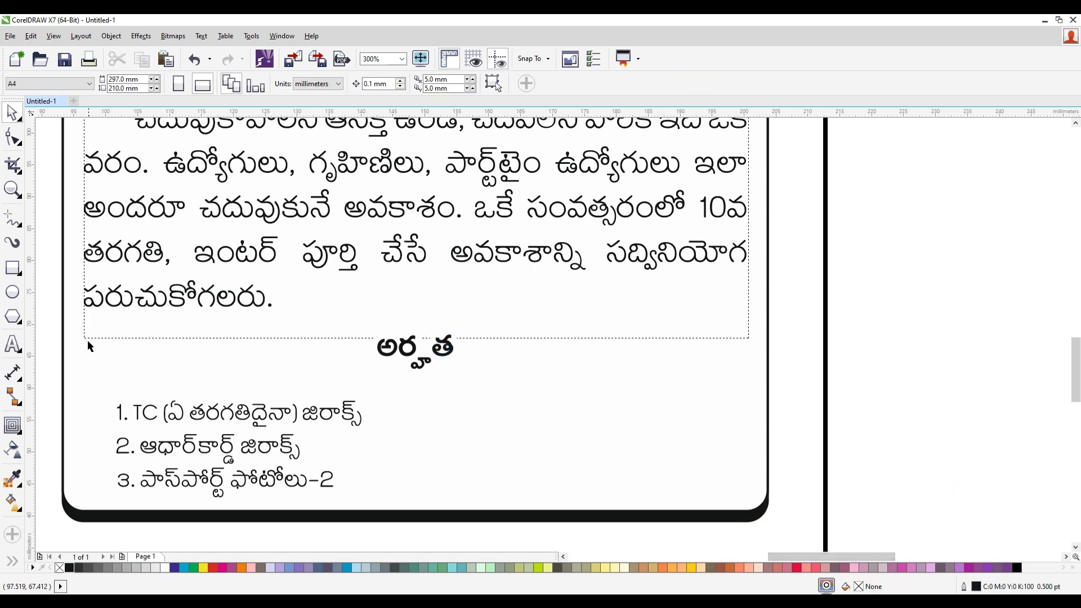
- Draw a horizontal 2-point line about 104 mm long beneath the paragraph and nudge it down to just above the heading
{"action": "left_click", "coordinate": [17, 222]}
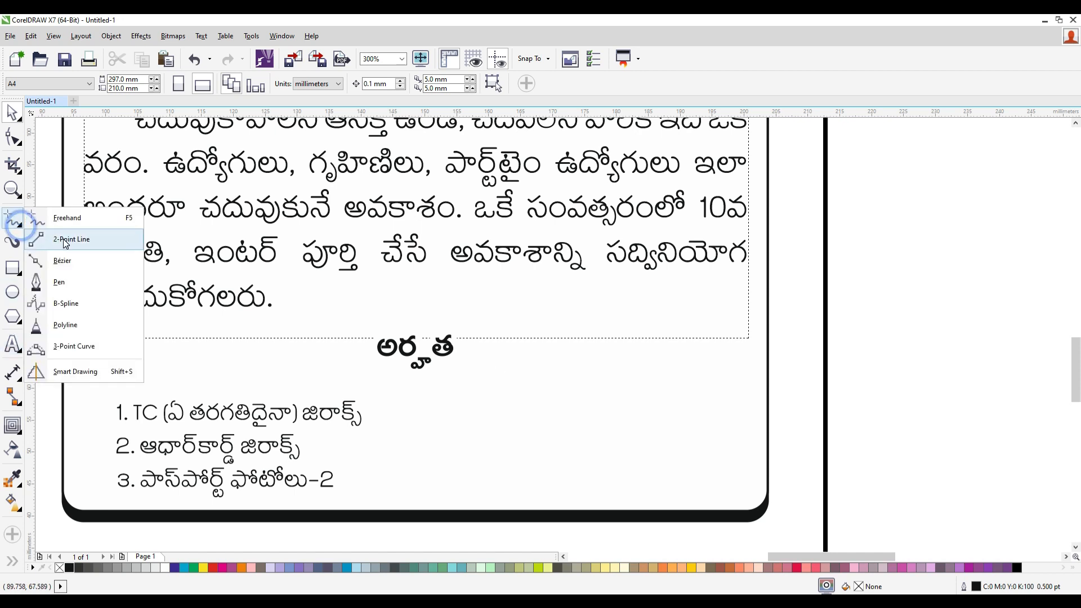
{"action": "left_click", "coordinate": [67, 240]}
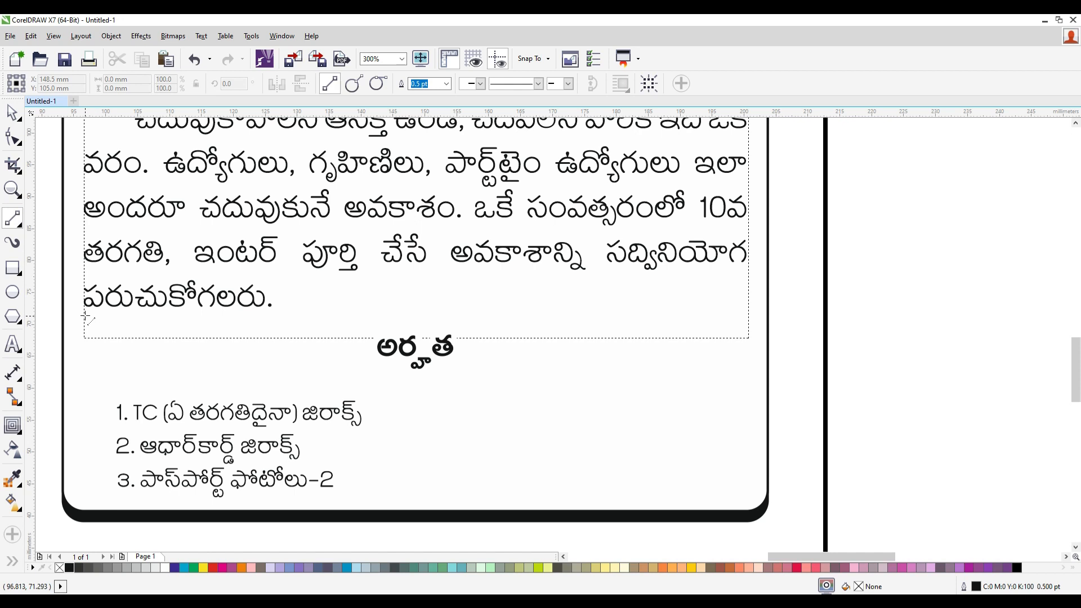
{"action": "left_click_drag", "start_coordinate": [85, 316], "coordinate": [749, 315]}
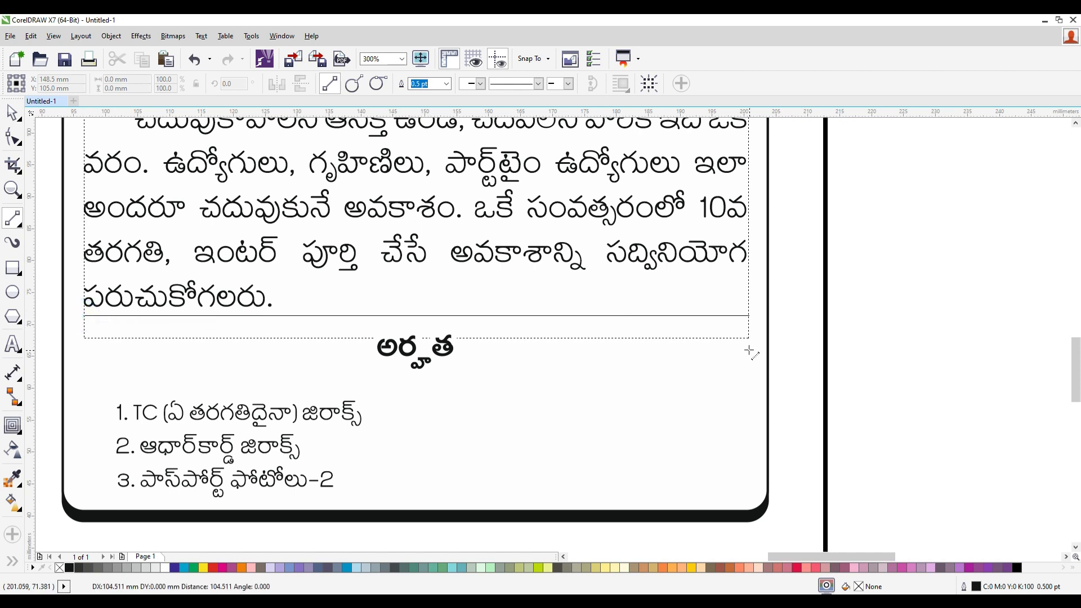
{"action": "left_click_drag", "start_coordinate": [751, 353], "coordinate": [749, 353]}
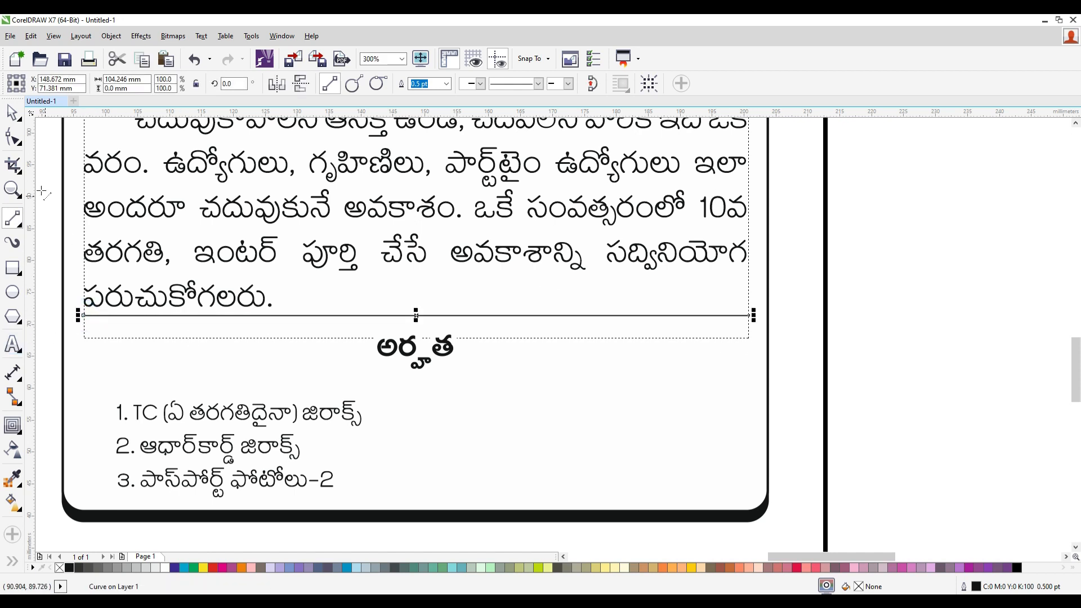
{"action": "left_click", "coordinate": [14, 112]}
{"action": "key", "text": "Down"}
{"action": "key", "text": "Down"}
{"action": "key", "text": "Down"}
{"action": "key", "text": "Down"}
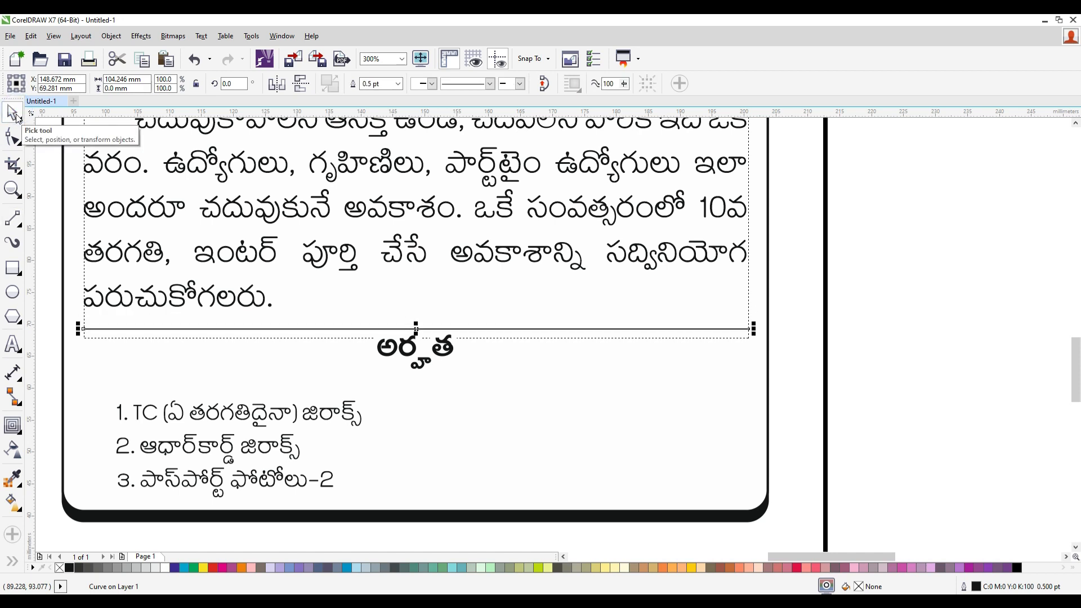
- Duplicate the line slightly downward and repeat the copy to build a closely spaced nine-line band behind the heading
{"action": "scroll", "coordinate": [369, 361], "scroll_direction": "up", "scroll_amount": 2}
{"action": "left_click_drag", "start_coordinate": [465, 297], "coordinate": [467, 305]}
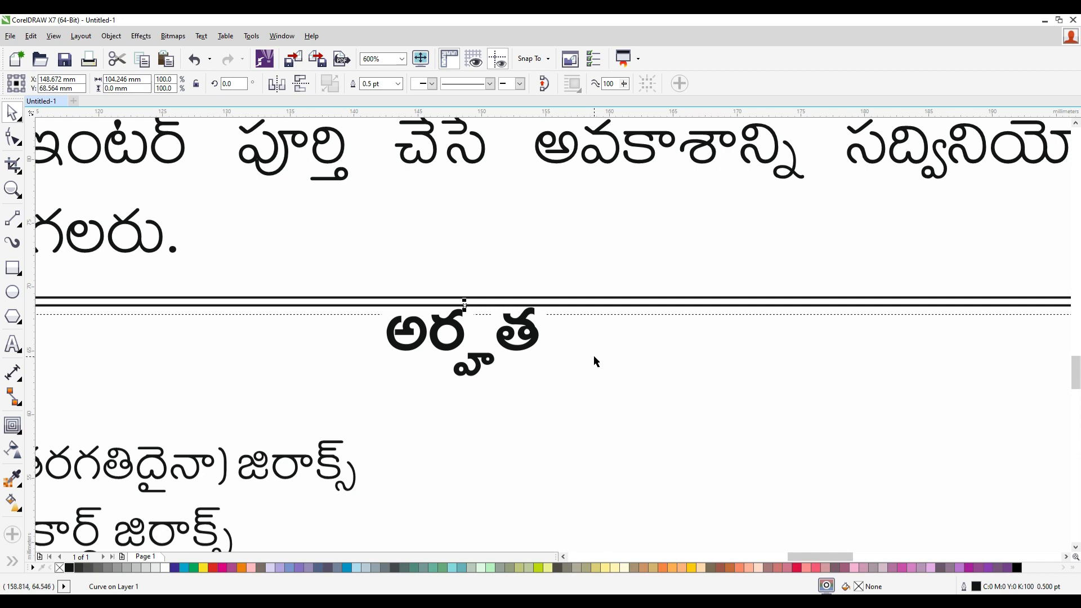
{"action": "scroll", "coordinate": [594, 356], "scroll_direction": "down", "scroll_amount": 2}
{"action": "key", "text": "ctrl+r"}
{"action": "key", "text": "ctrl+r"}
{"action": "key", "text": "ctrl+r"}
{"action": "key", "text": "ctrl+r"}
{"action": "key", "text": "ctrl+r"}
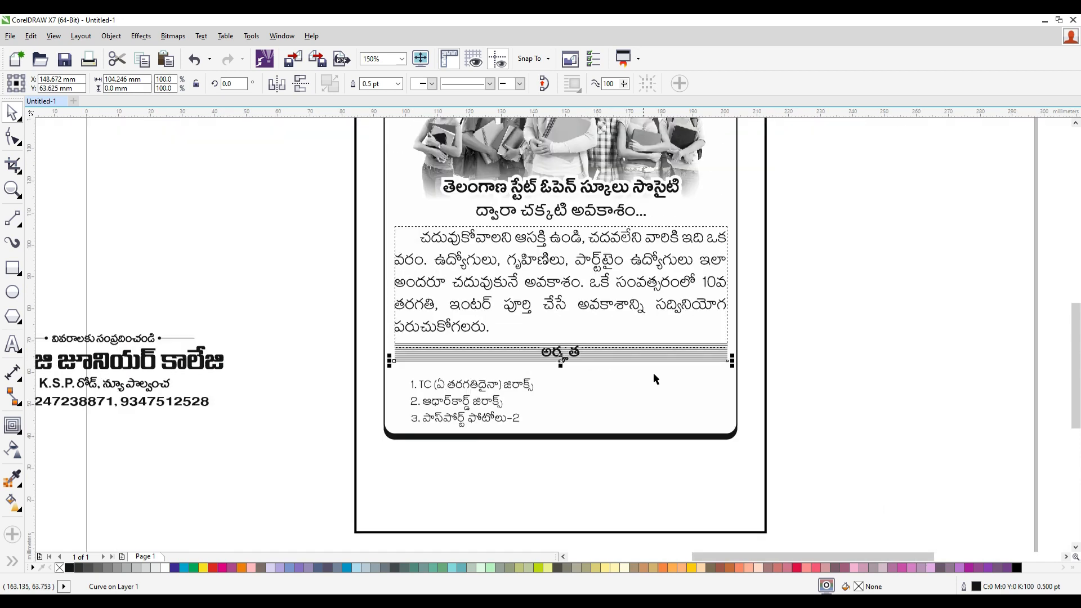
{"action": "key", "text": "ctrl+z"}
{"action": "key", "text": "ctrl+z"}
{"action": "key", "text": "ctrl+z"}
{"action": "left_click_drag", "start_coordinate": [778, 380], "coordinate": [242, 306]}
{"action": "scroll", "coordinate": [681, 401], "scroll_direction": "up", "scroll_amount": 1}
{"action": "left_click", "coordinate": [685, 401]}
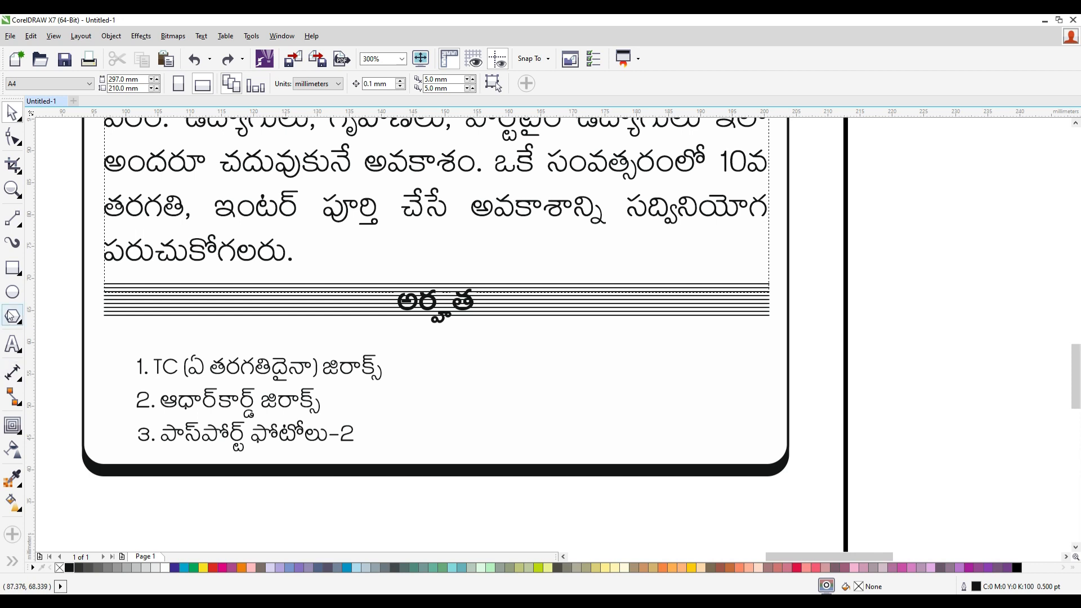
- Draw a rectangle about 21 × 8 mm around the heading, with no outline and a white fill
{"action": "left_click", "coordinate": [19, 273]}
{"action": "left_click", "coordinate": [79, 275]}
{"action": "left_click_drag", "start_coordinate": [373, 278], "coordinate": [507, 329]}
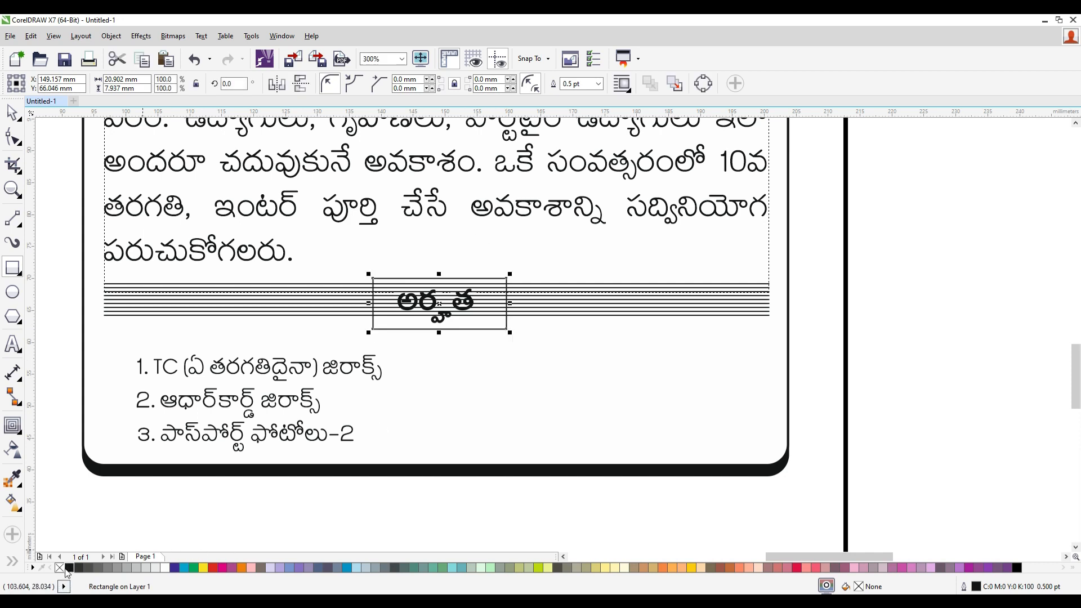
{"action": "right_click", "coordinate": [62, 570]}
{"action": "left_click", "coordinate": [164, 568]}
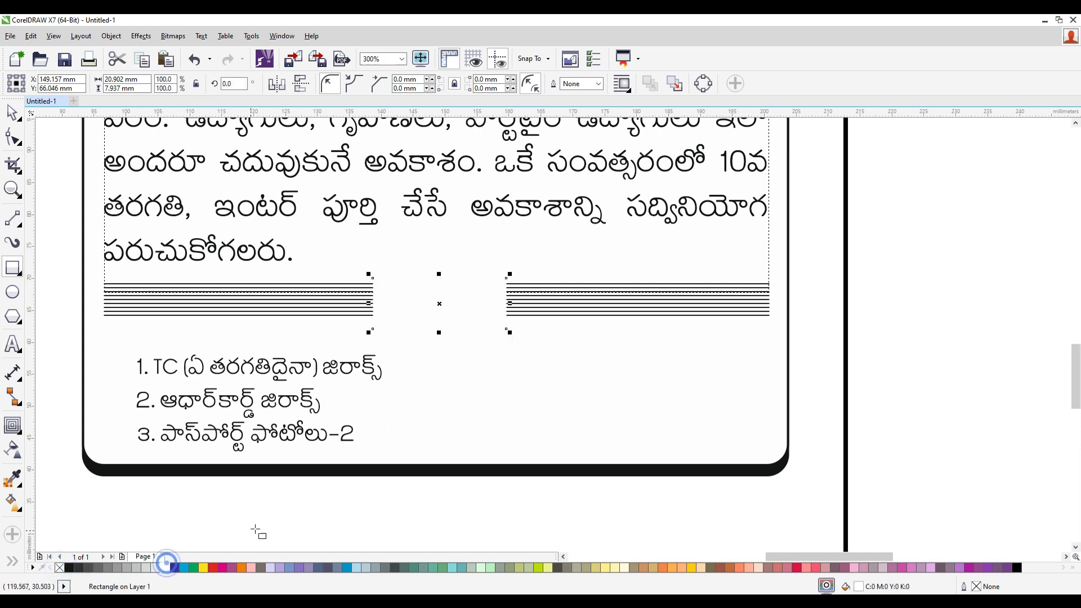
- Round the white rectangle's corners to about 4 mm and bring the heading text in front of it
{"action": "left_click", "coordinate": [12, 112]}
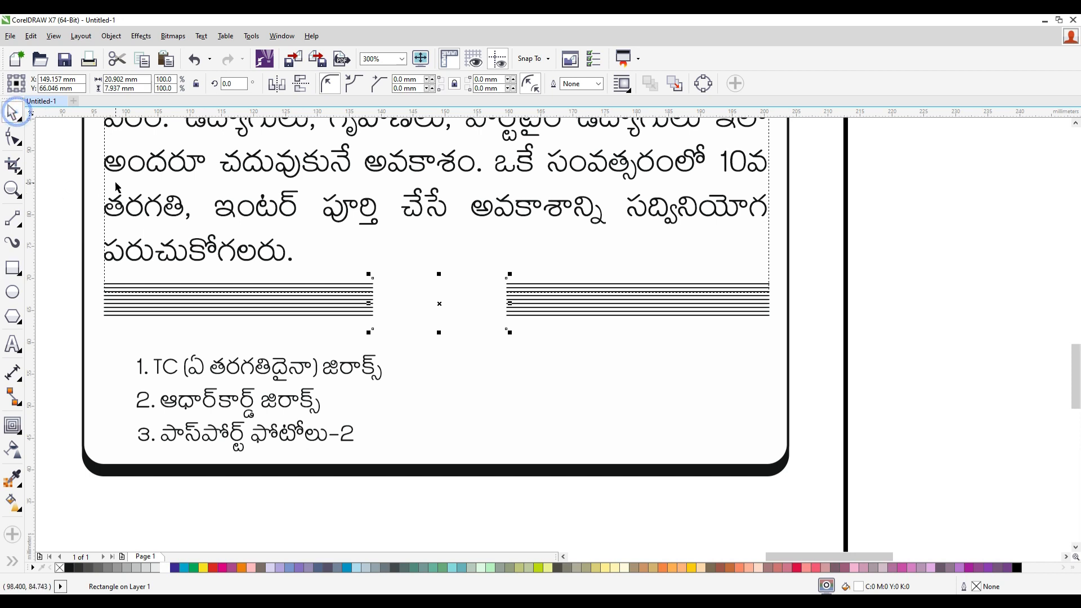
{"action": "left_click", "coordinate": [13, 138]}
{"action": "left_click_drag", "start_coordinate": [373, 280], "coordinate": [398, 278]}
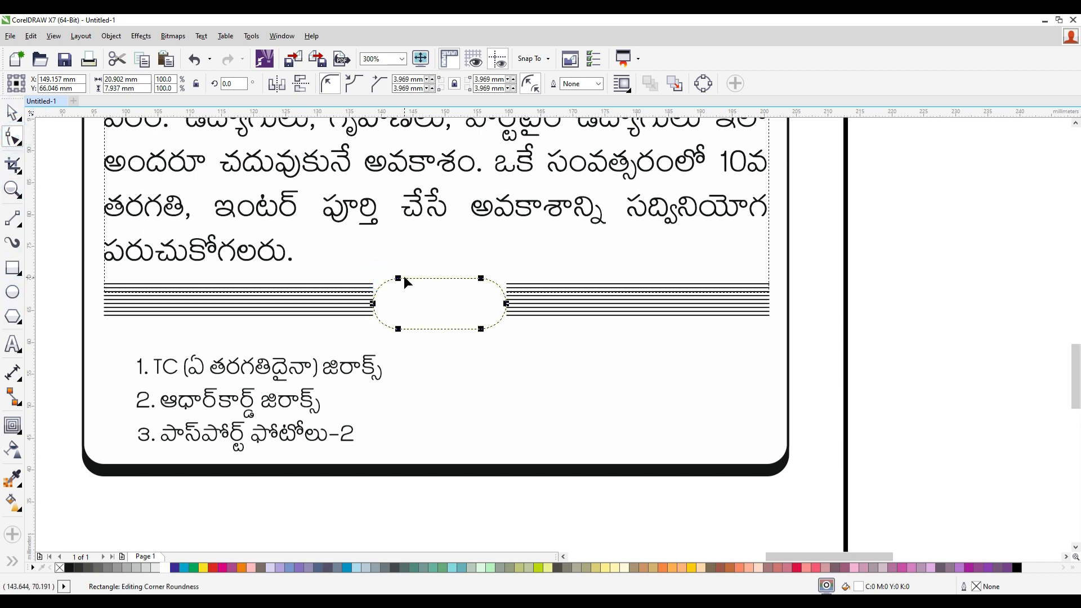
{"action": "left_click", "coordinate": [957, 363]}
{"action": "left_click_drag", "start_coordinate": [542, 529], "coordinate": [396, 239]}
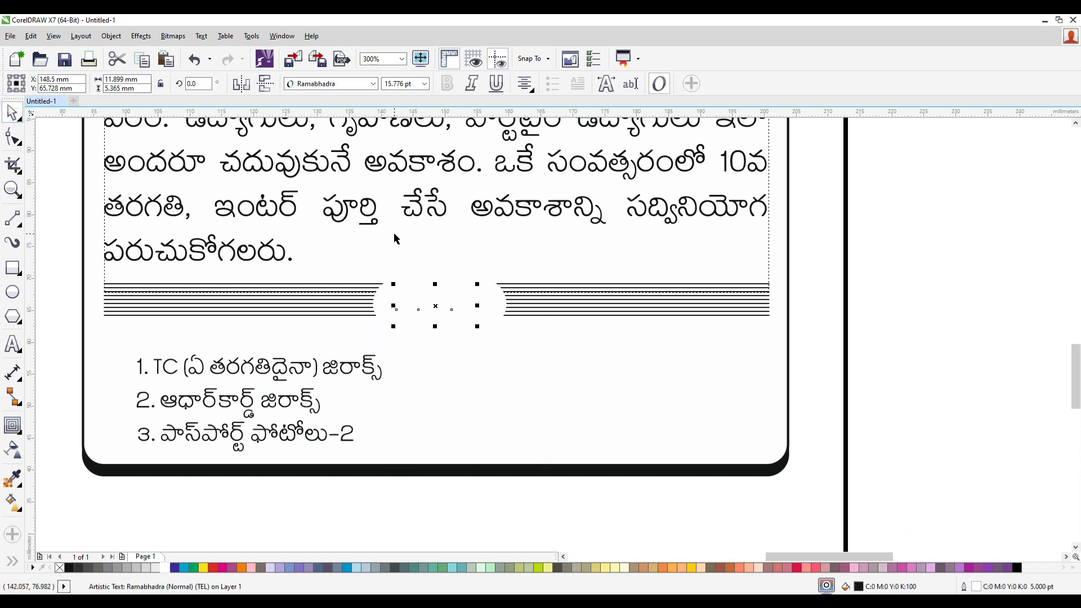
{"action": "key", "text": "shift+Page_Up"}
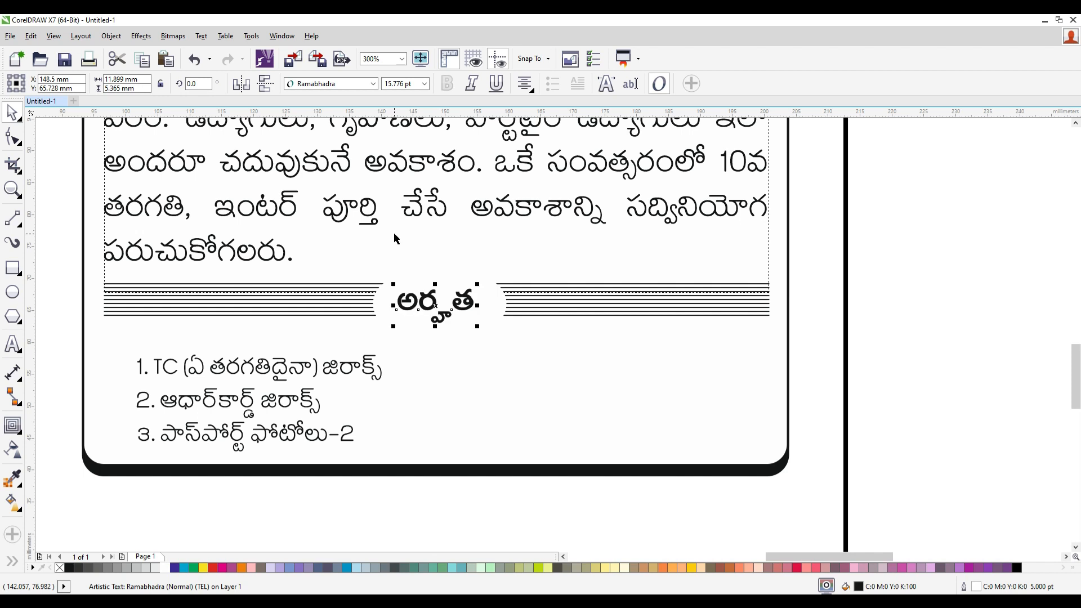
- Shrink the white rounded shape to about 16 × 5.6 mm so it fits closely around the heading
{"action": "scroll", "coordinate": [506, 363], "scroll_direction": "up", "scroll_amount": 2}
{"action": "left_click", "coordinate": [523, 258]}
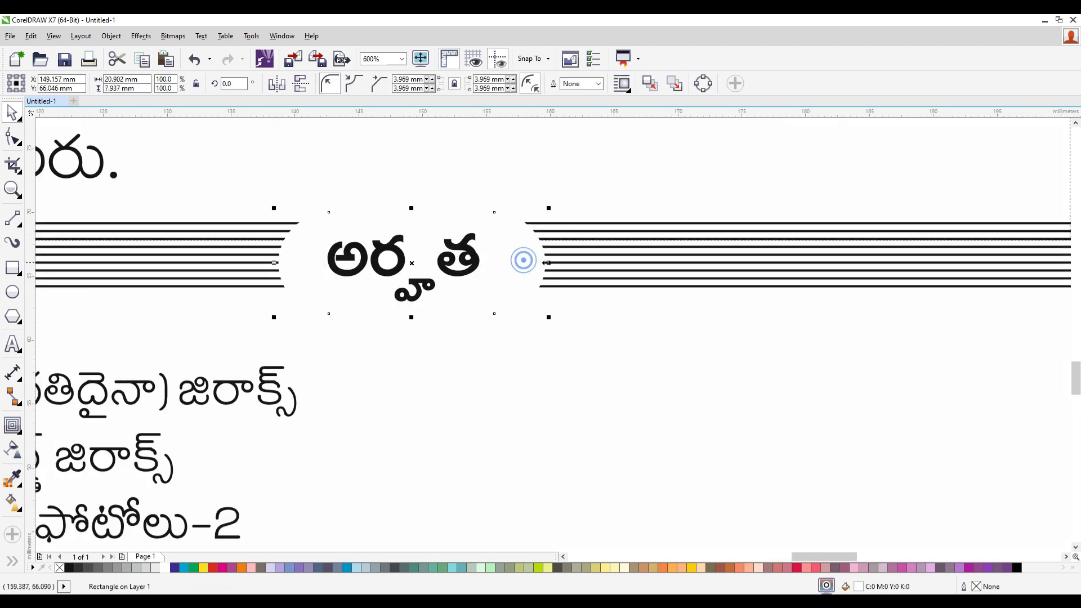
{"action": "left_click_drag", "start_coordinate": [548, 264], "coordinate": [507, 263]}
{"action": "left_click_drag", "start_coordinate": [275, 264], "coordinate": [299, 263]}
{"action": "left_click_drag", "start_coordinate": [402, 320], "coordinate": [402, 293]}
{"action": "left_click_drag", "start_coordinate": [401, 209], "coordinate": [407, 214]}
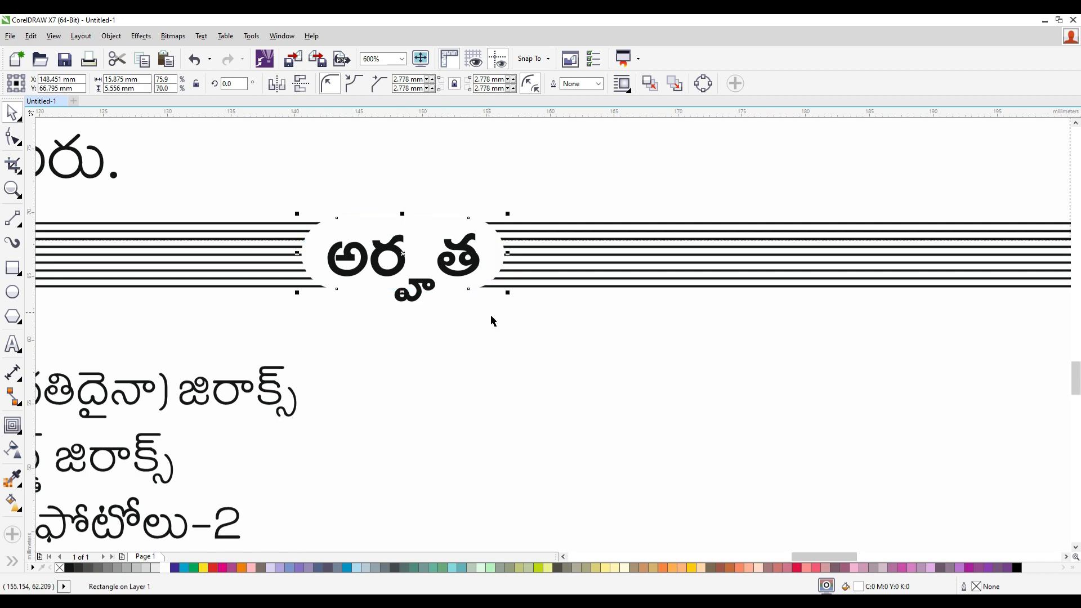
- Nudge the striped band, white shape and heading up together, closer to the paragraph's last line
{"action": "scroll", "coordinate": [509, 358], "scroll_direction": "down", "scroll_amount": 3}
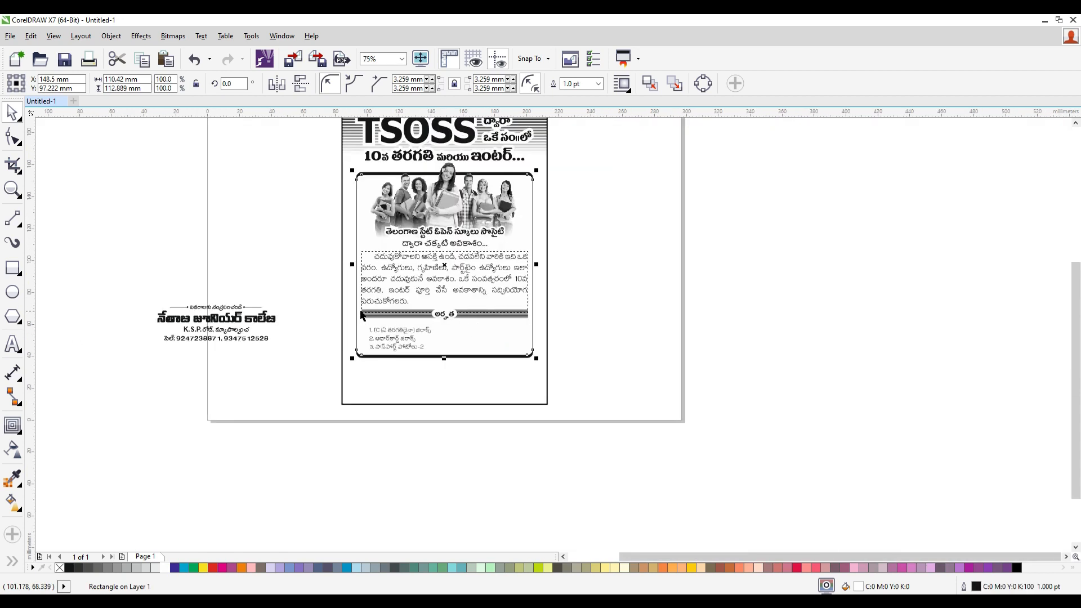
{"action": "scroll", "coordinate": [405, 343], "scroll_direction": "up", "scroll_amount": 1}
{"action": "left_click", "coordinate": [732, 307]}
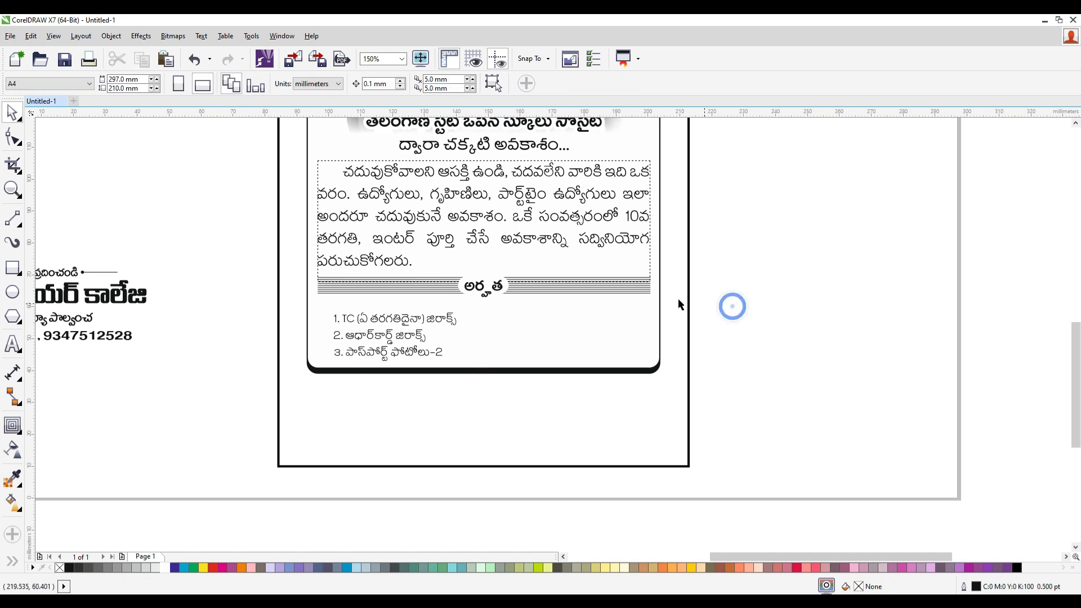
{"action": "left_click_drag", "start_coordinate": [724, 293], "coordinate": [649, 289]}
{"action": "left_click_drag", "start_coordinate": [781, 306], "coordinate": [272, 268]}
{"action": "key", "text": "Up"}
{"action": "key", "text": "Up"}
{"action": "key", "text": "Up"}
{"action": "key", "text": "Up"}
{"action": "key", "text": "Up"}
{"action": "key", "text": "Up"}
{"action": "key", "text": "Up"}
{"action": "key", "text": "Up"}
{"action": "key", "text": "Up"}
{"action": "key", "text": "Up"}
{"action": "key", "text": "Up"}
{"action": "key", "text": "Up"}
{"action": "key", "text": "Up"}
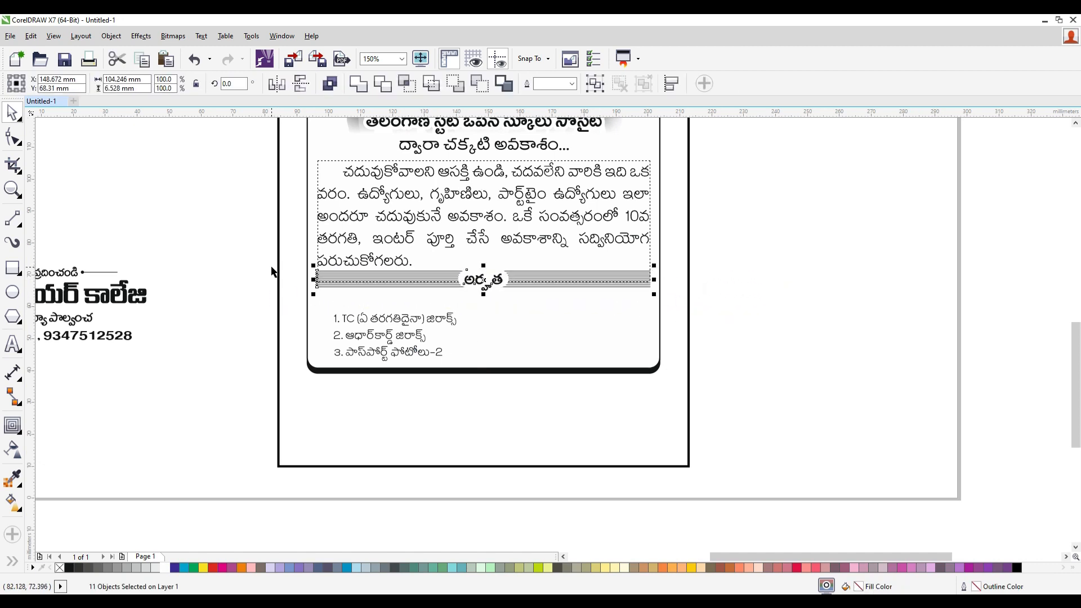
- Nudge the three-item numbered list slightly up and to the right beneath the striped heading
{"action": "left_click", "coordinate": [414, 328]}
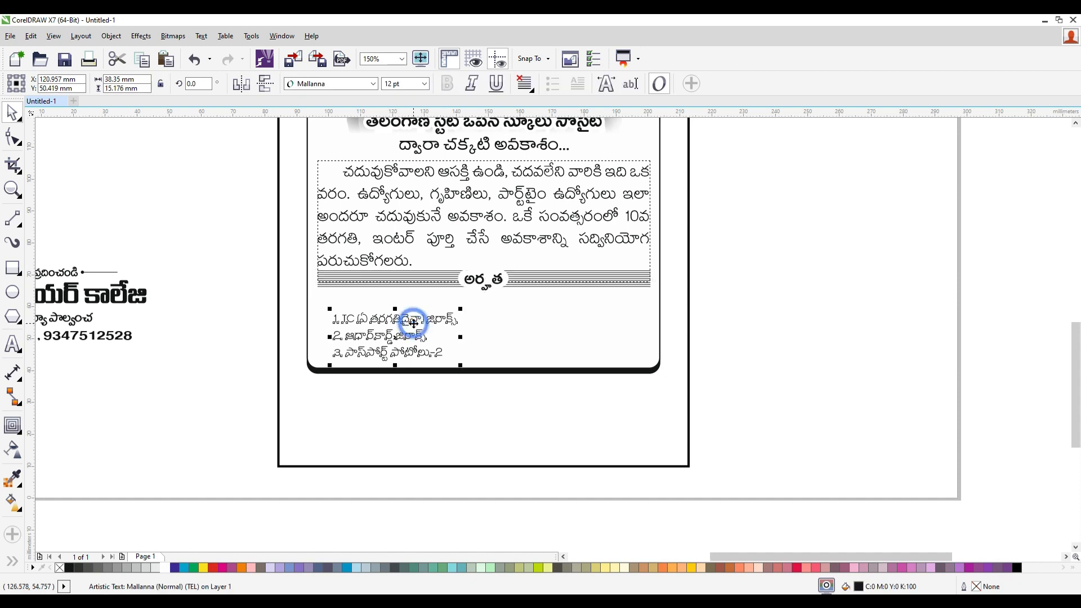
{"action": "key", "text": "Up"}
{"action": "key", "text": "Up"}
{"action": "key", "text": "Up"}
{"action": "key", "text": "Up"}
{"action": "key", "text": "Up"}
{"action": "key", "text": "Up"}
{"action": "key", "text": "Up"}
{"action": "key", "text": "Right"}
{"action": "key", "text": "Right"}
{"action": "key", "text": "Right"}
{"action": "key", "text": "Right"}
{"action": "key", "text": "Right"}
{"action": "key", "text": "Right"}
{"action": "key", "text": "Right"}
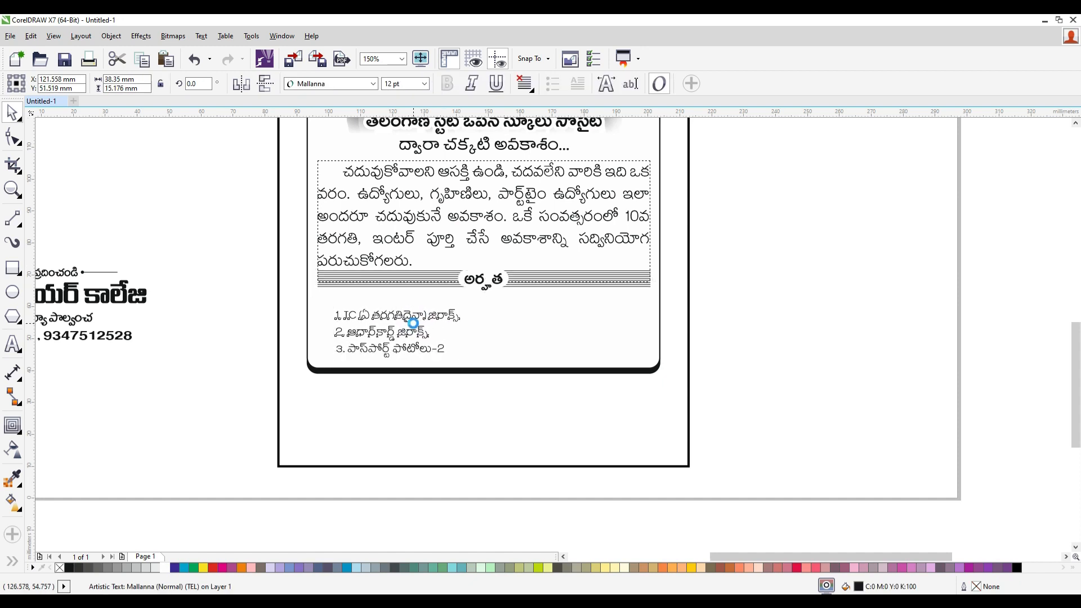
{"action": "left_click", "coordinate": [841, 349]}
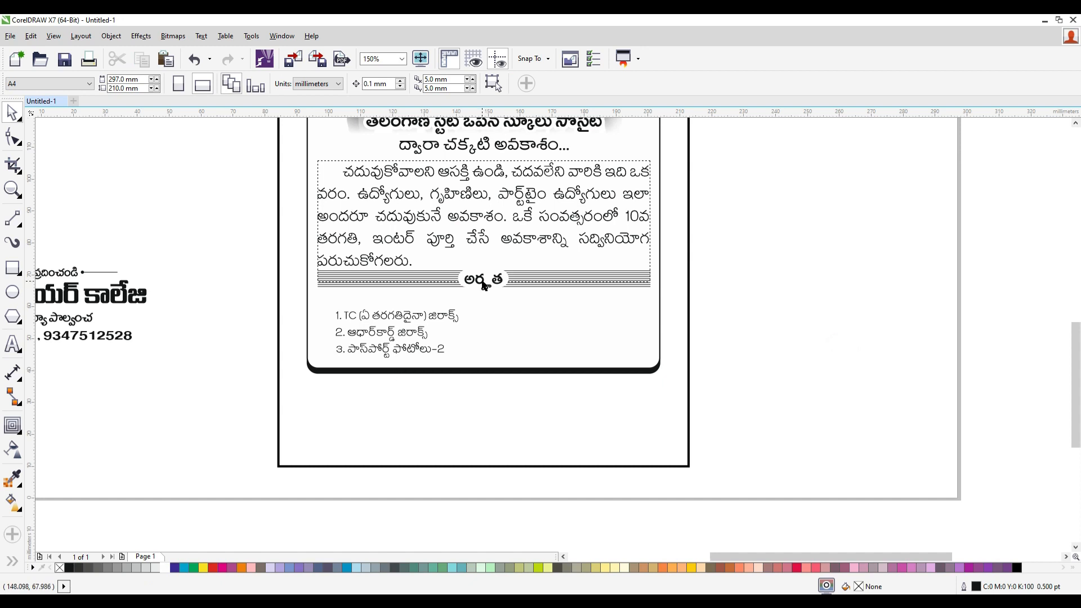
- Copy the అర్హత heading to just above the first line of the numbered list
{"action": "scroll", "coordinate": [485, 285], "scroll_direction": "up", "scroll_amount": 3}
{"action": "scroll", "coordinate": [505, 283], "scroll_direction": "down", "scroll_amount": 3}
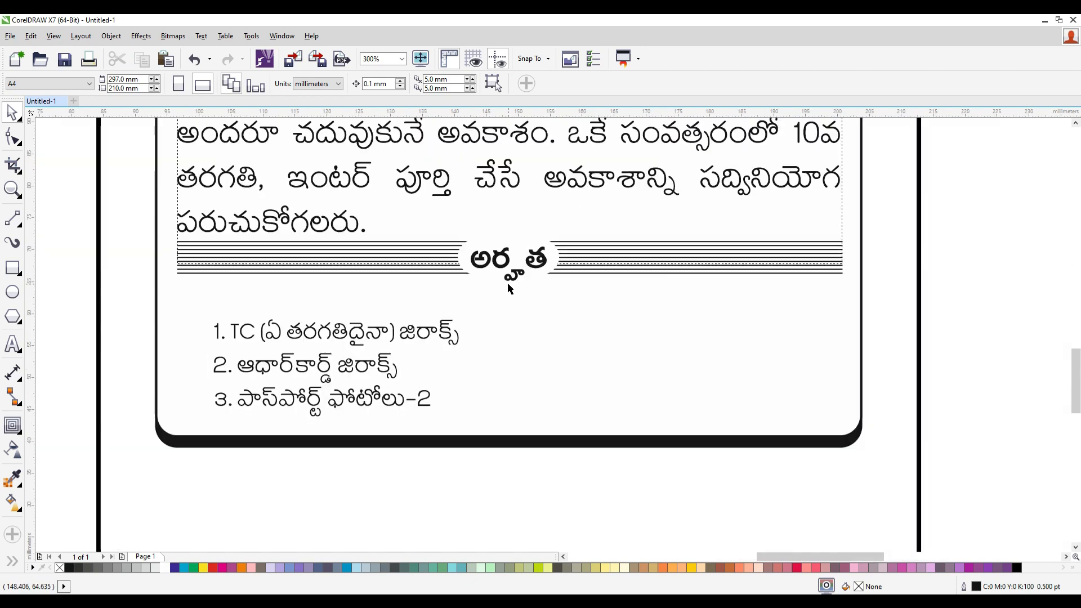
{"action": "left_click", "coordinate": [510, 274]}
{"action": "left_click_drag", "start_coordinate": [510, 274], "coordinate": [381, 292]}
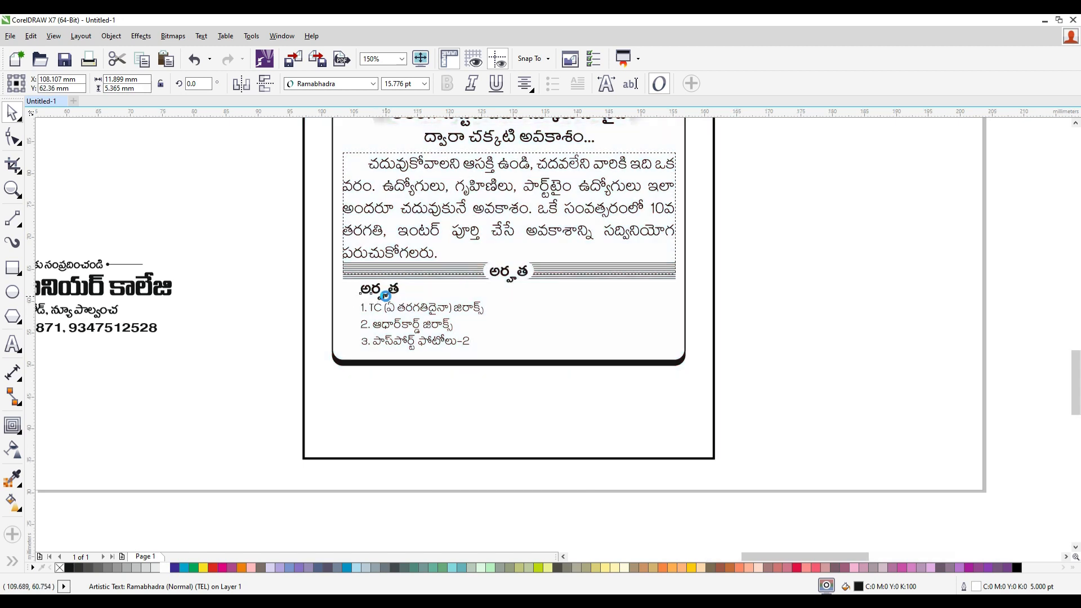
- Replace the text of the copied అర్హత heading above the numbered list with వ తరగతి
{"action": "scroll", "coordinate": [381, 291], "scroll_direction": "up", "scroll_amount": 3}
{"action": "double_click", "coordinate": [369, 283]}
{"action": "double_click", "coordinate": [374, 277]}
{"action": "key", "text": "super+space"}
{"action": "key", "text": "super+space"}
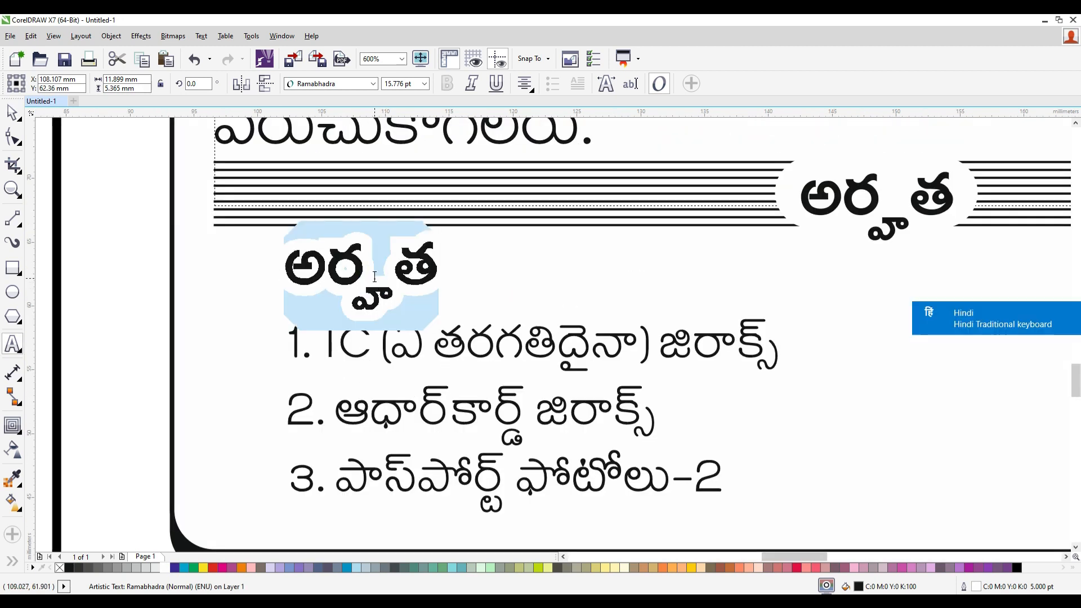
{"action": "type", "text": "ంవ"}
{"action": "key", "text": "BackSpace"}
{"action": "key", "text": "BackSpace"}
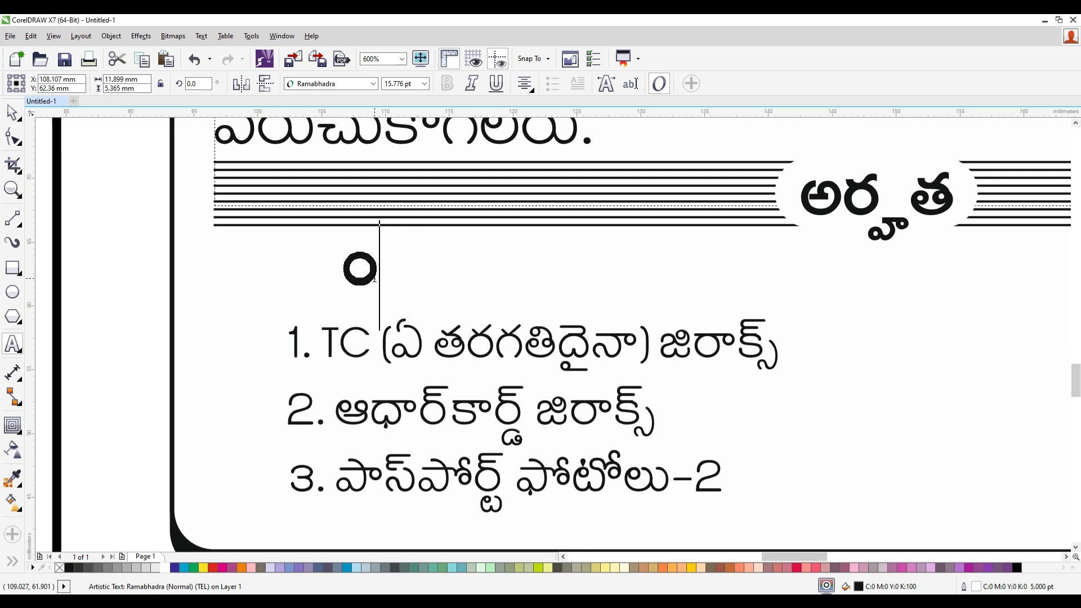
{"action": "type", "text": "వ తరగతి"}
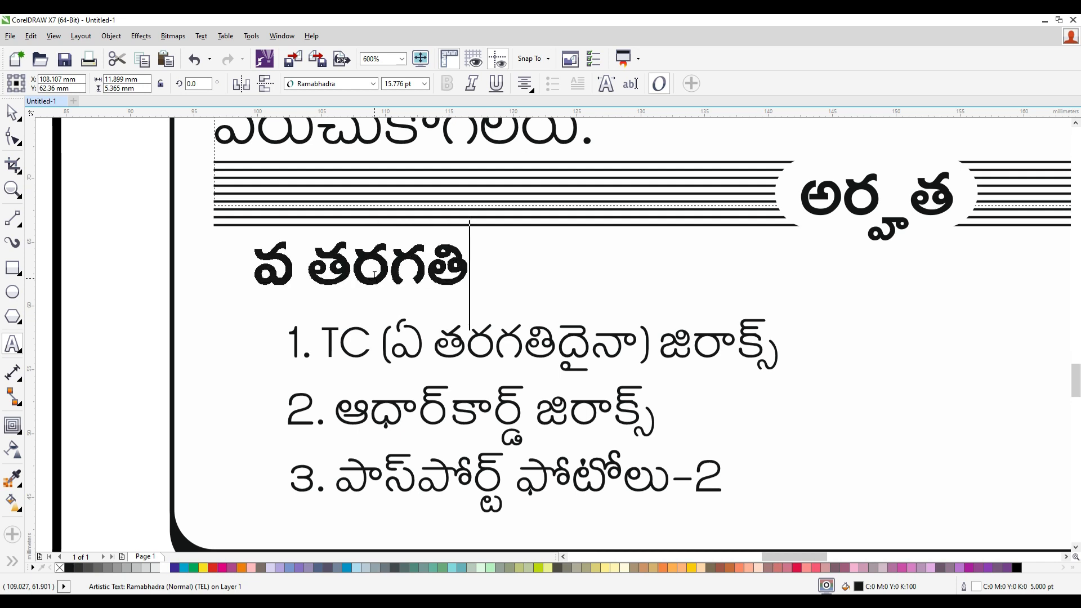
- Insert 10 in front of the new heading text so it reads 10వ తరగతి
{"action": "key", "text": "super+space"}
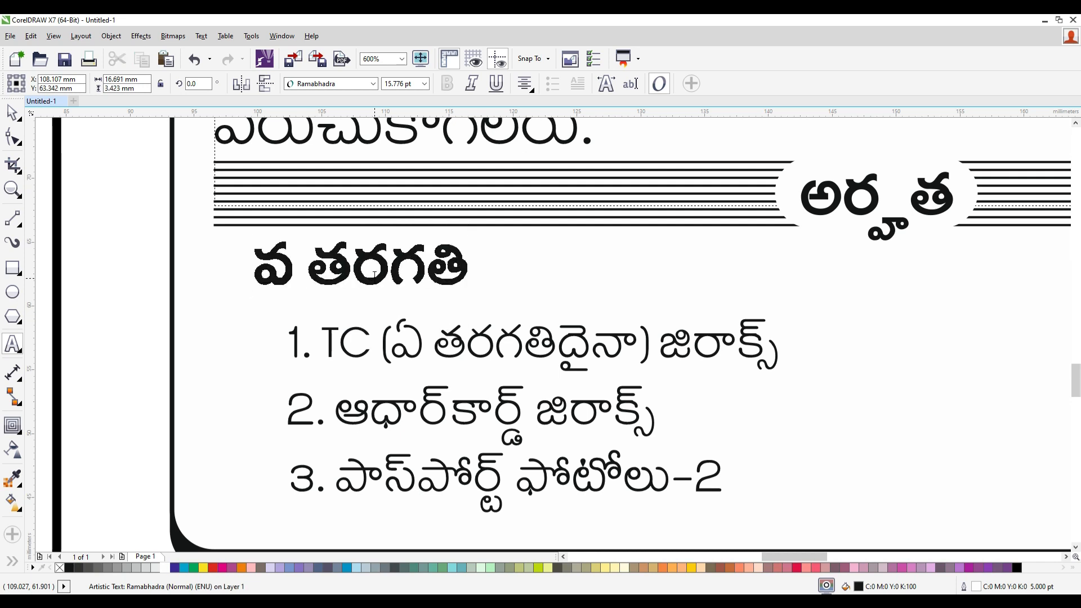
{"action": "type", "text": "41"}
{"action": "key", "text": "BackSpace"}
{"action": "key", "text": "BackSpace"}
{"action": "key", "text": "Left"}
{"action": "key", "text": "Left"}
{"action": "key", "text": "Left"}
{"action": "key", "text": "Left"}
{"action": "key", "text": "Left"}
{"action": "key", "text": "Left"}
{"action": "type", "text": "10"}
{"action": "key", "text": "ctrl+space"}
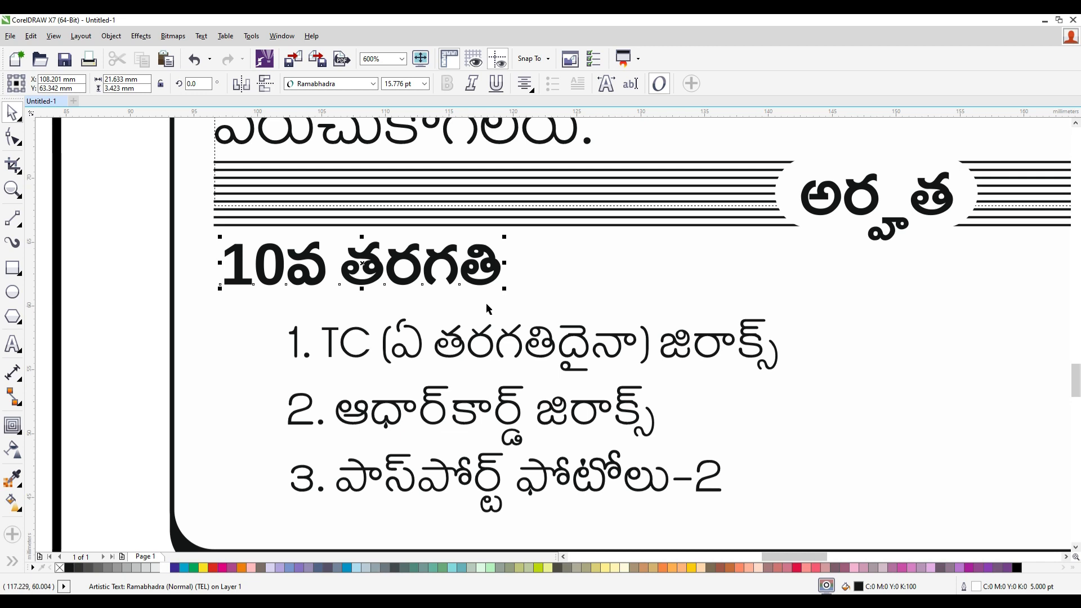
- Scale the 10వ తరగతి heading down to about 11.7 pt and left-align it with the numbered list
{"action": "left_click_drag", "start_coordinate": [503, 290], "coordinate": [445, 279]}
{"action": "left_click", "coordinate": [482, 333], "text": "shift"}
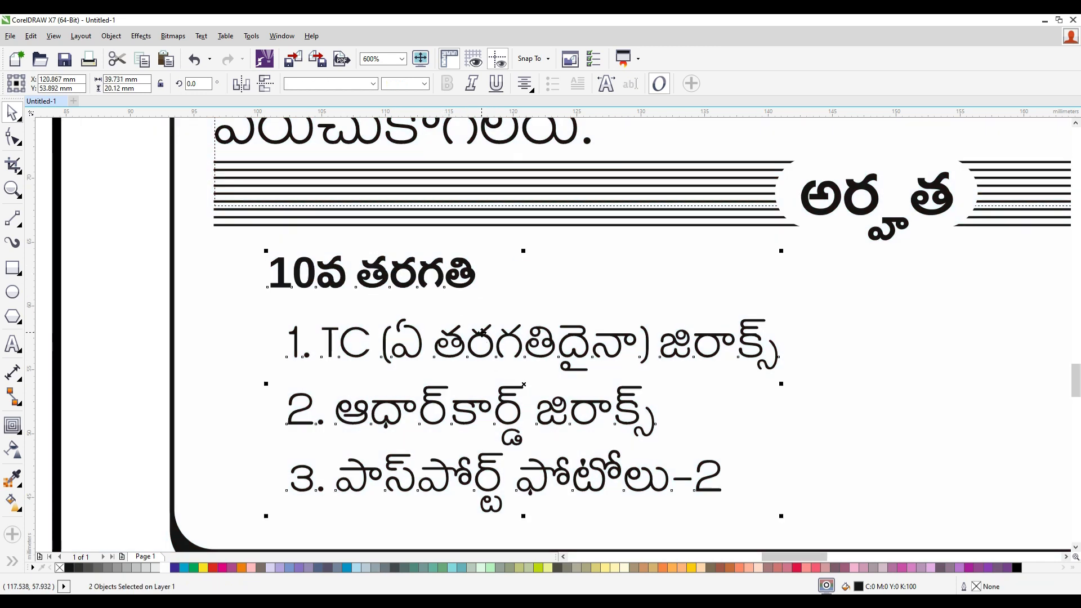
{"action": "key", "text": "l"}
{"action": "left_click", "coordinate": [162, 268]}
{"action": "scroll", "coordinate": [216, 307], "scroll_direction": "down", "scroll_amount": 3}
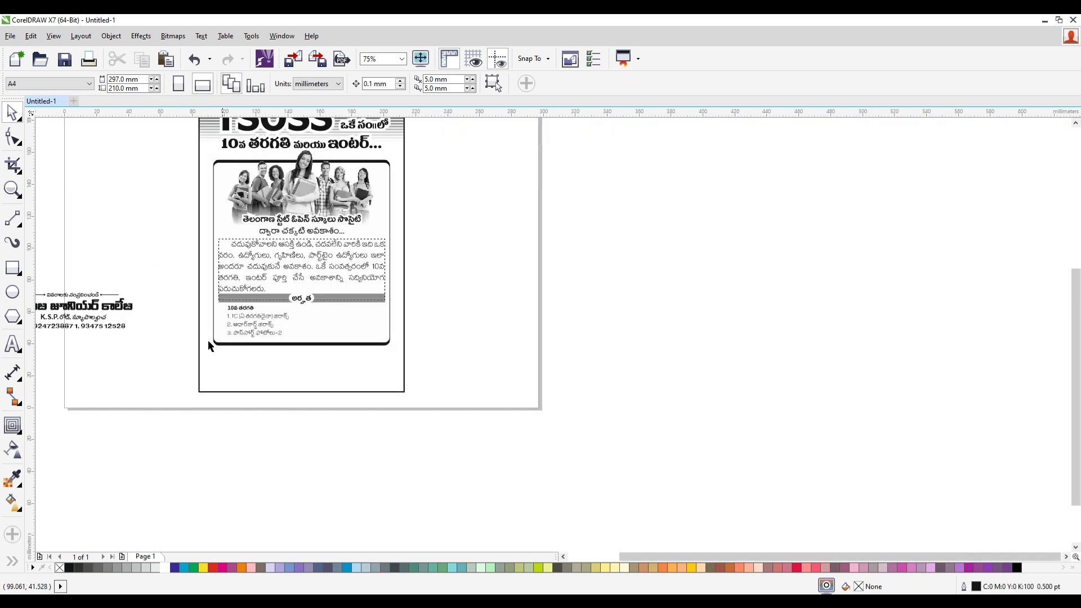
- Nudge the 10వ తరగతి heading and numbered list together about 1.2 mm right and 1 mm down
{"action": "scroll", "coordinate": [199, 343], "scroll_direction": "up", "scroll_amount": 2}
{"action": "left_click_drag", "start_coordinate": [630, 383], "coordinate": [255, 197]}
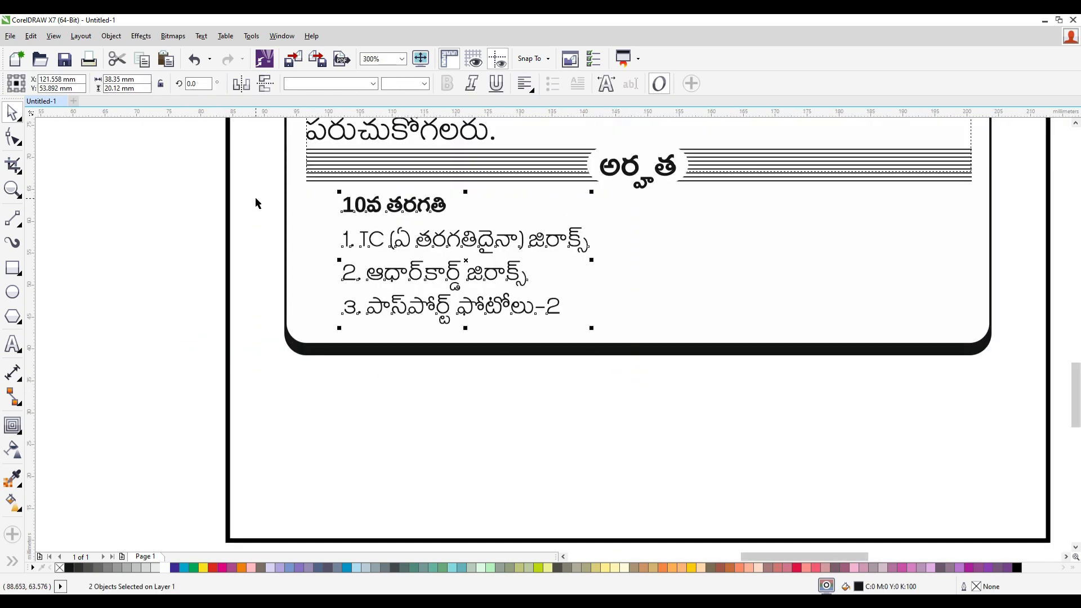
{"action": "key", "text": "Down"}
{"action": "key", "text": "Down"}
{"action": "key", "text": "Down"}
{"action": "key", "text": "Down"}
{"action": "key", "text": "Right"}
{"action": "key", "text": "Right"}
{"action": "key", "text": "Right"}
{"action": "key", "text": "Right"}
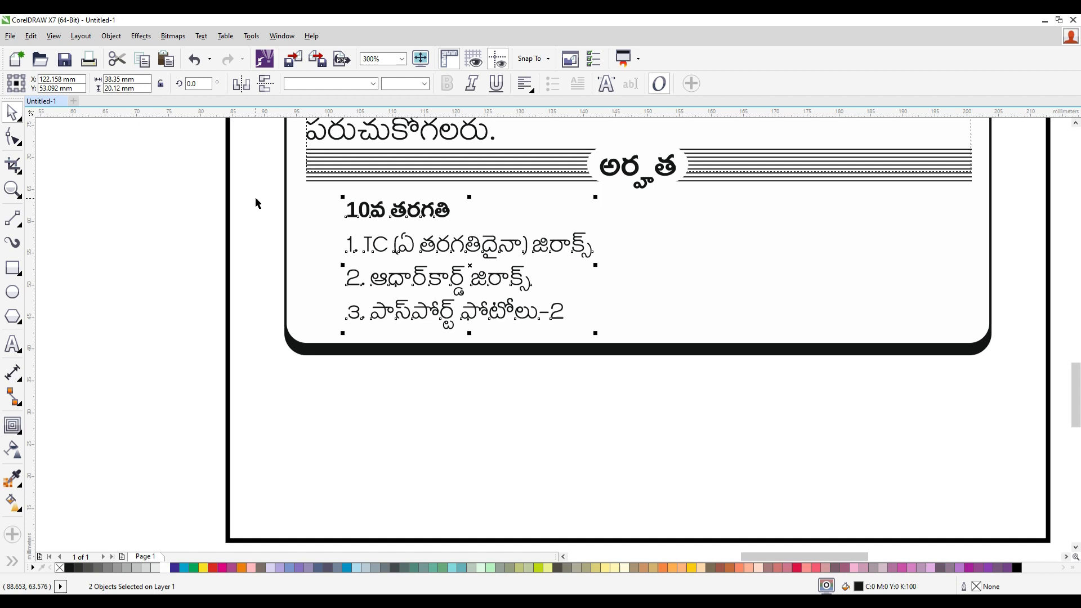
{"action": "key", "text": "Down"}
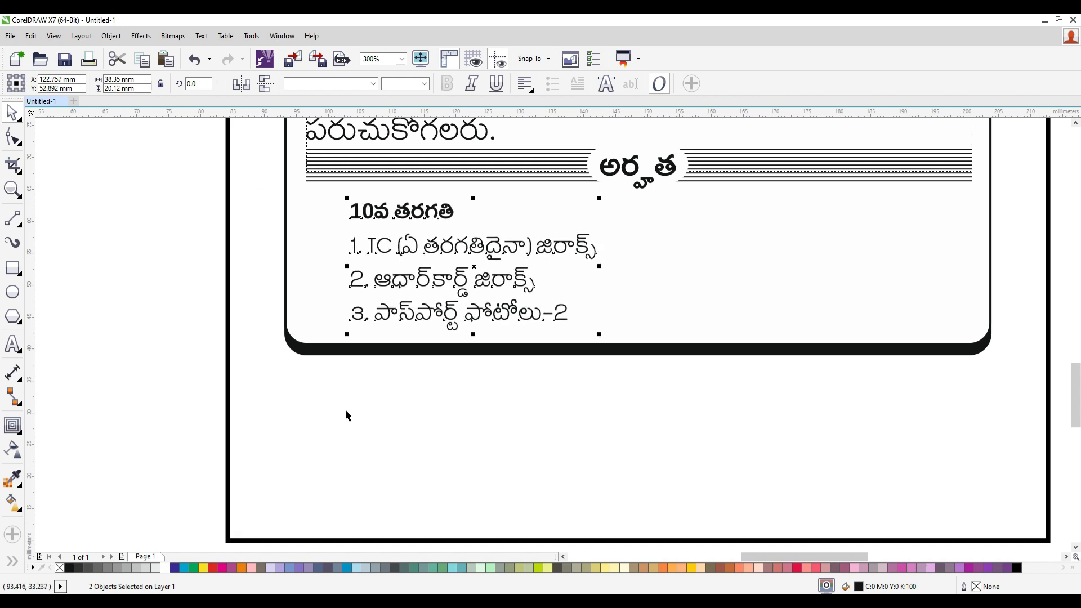
- Nudge only the 10వ తరగతి heading slightly up to widen the gap above the numbered list
{"action": "left_click", "coordinate": [398, 418]}
{"action": "left_click", "coordinate": [430, 212]}
{"action": "key", "text": "Up"}
{"action": "key", "text": "Up"}
{"action": "key", "text": "Up"}
{"action": "key", "text": "Up"}
{"action": "key", "text": "Up"}
{"action": "key", "text": "Up"}
{"action": "key", "text": "Up"}
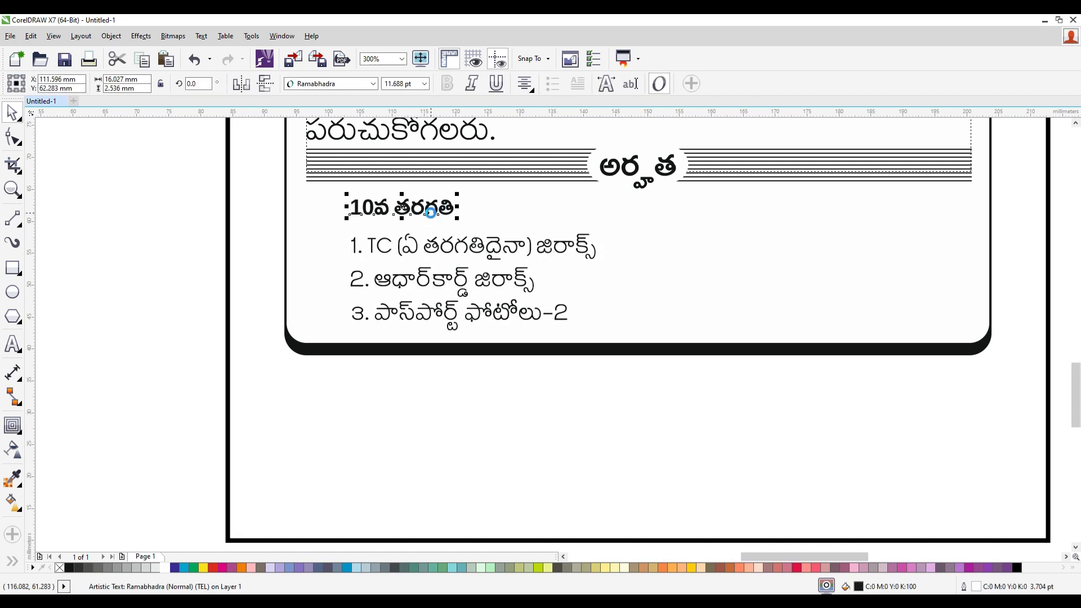
{"action": "key", "text": "Down"}
{"action": "key", "text": "Down"}
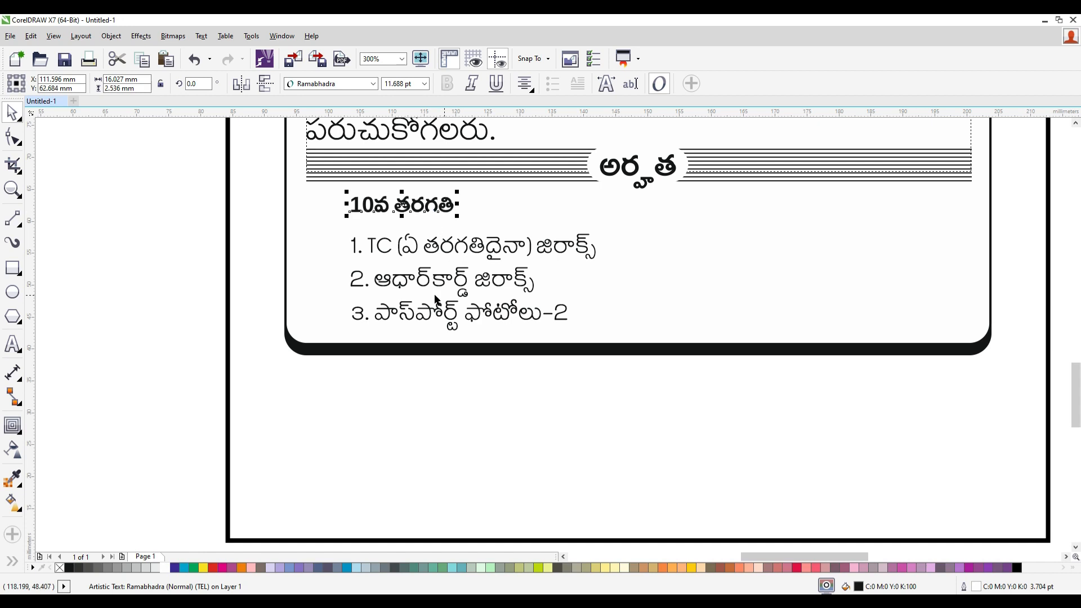
- Draw a rectangle about 24 × 4.8 mm around the 10వ తరగతి heading, filled black with no outline
{"action": "left_click", "coordinate": [174, 179]}
{"action": "scroll", "coordinate": [580, 235], "scroll_direction": "up", "scroll_amount": 2}
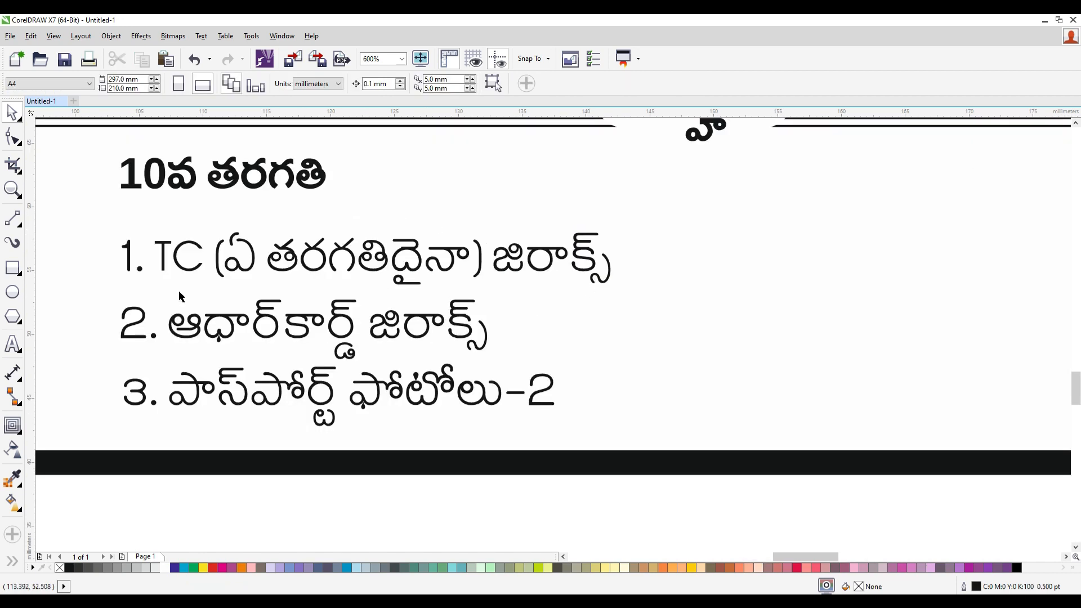
{"action": "left_click", "coordinate": [13, 274]}
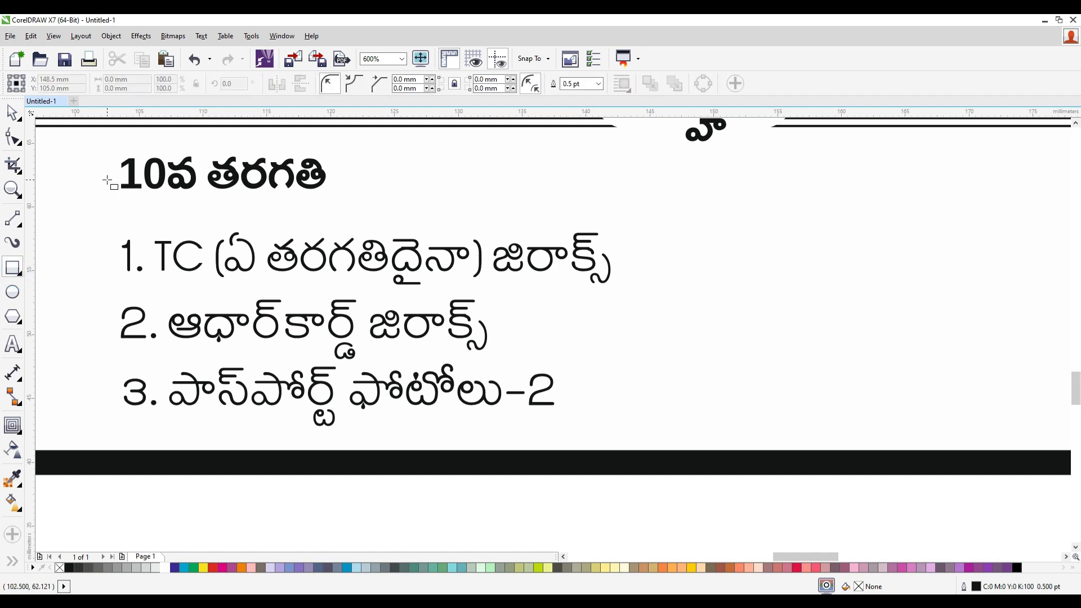
{"action": "left_click_drag", "start_coordinate": [88, 145], "coordinate": [385, 208]}
{"action": "left_click", "coordinate": [13, 112]}
{"action": "left_click_drag", "start_coordinate": [85, 177], "coordinate": [66, 177]}
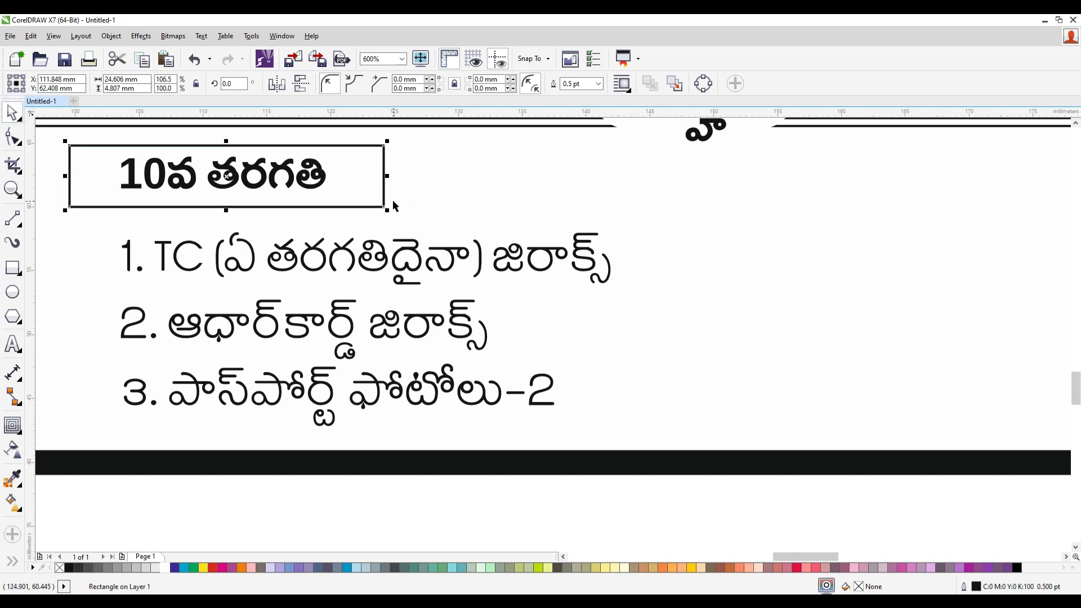
{"action": "left_click_drag", "start_coordinate": [388, 176], "coordinate": [381, 175]}
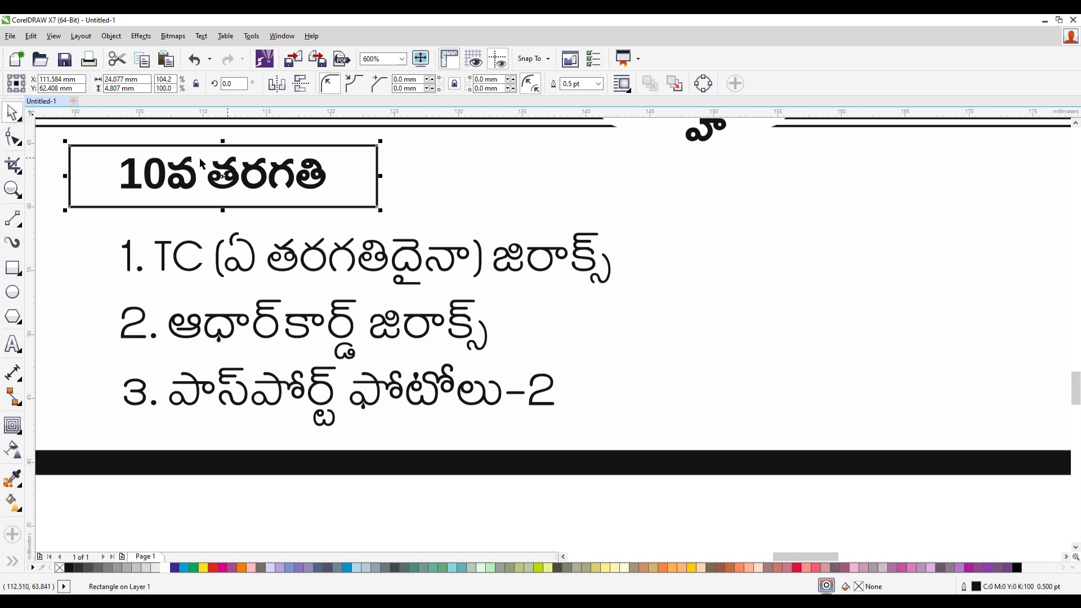
{"action": "right_click", "coordinate": [59, 568]}
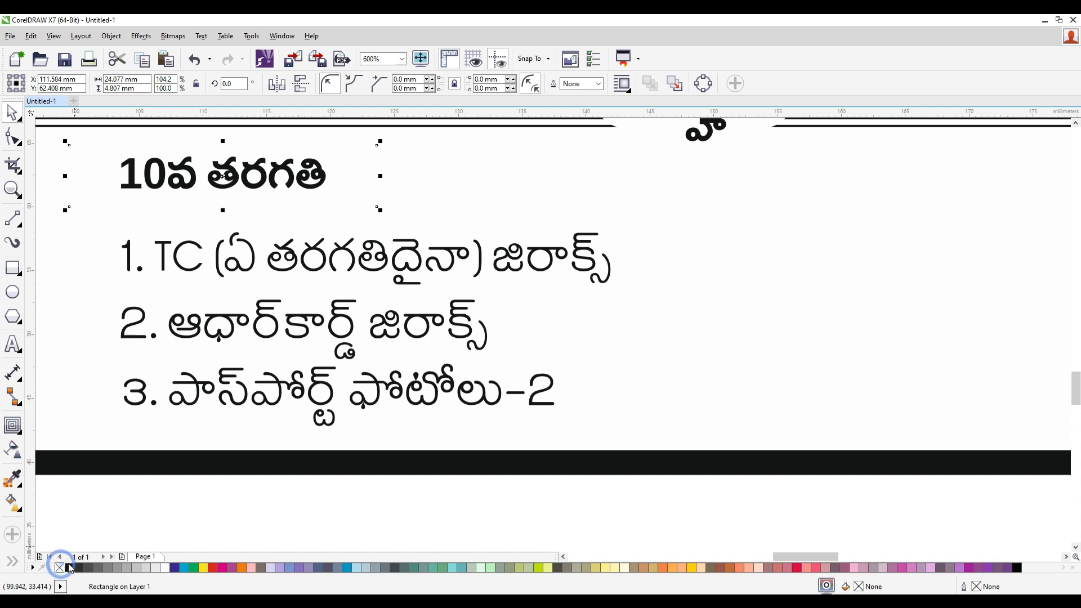
{"action": "left_click", "coordinate": [68, 568]}
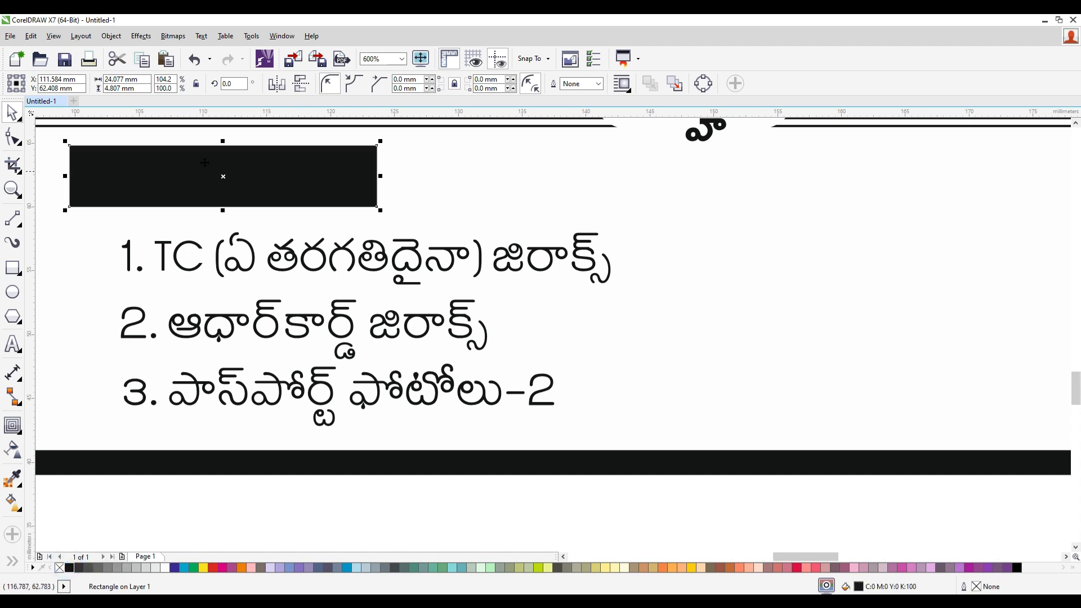
- Convert the black rectangle to curves and move its top-right corner inward to give it a slanted right end
{"action": "right_click", "coordinate": [321, 174]}
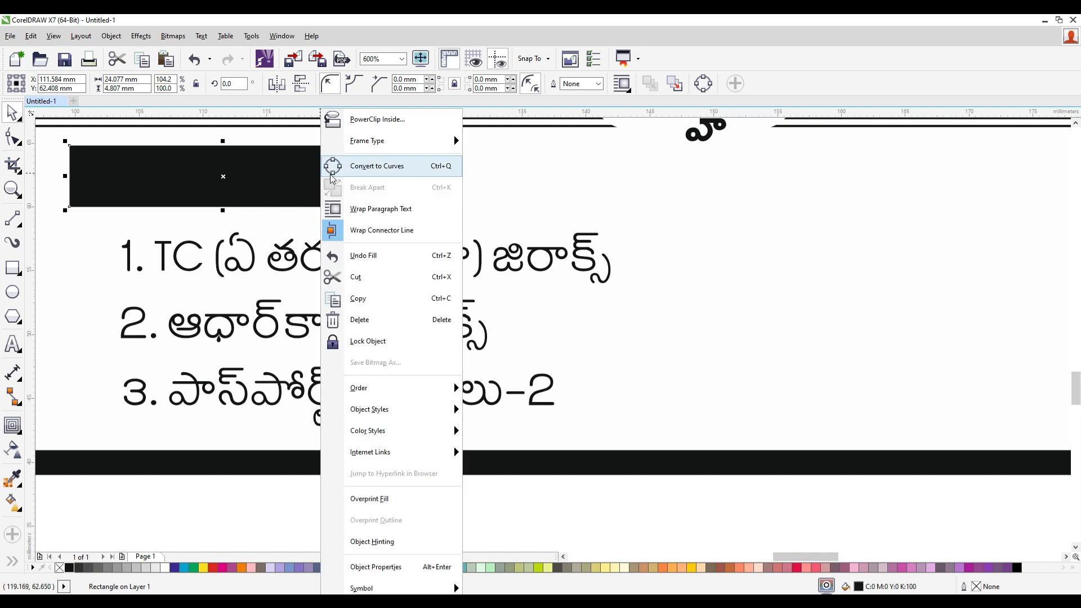
{"action": "left_click", "coordinate": [434, 167]}
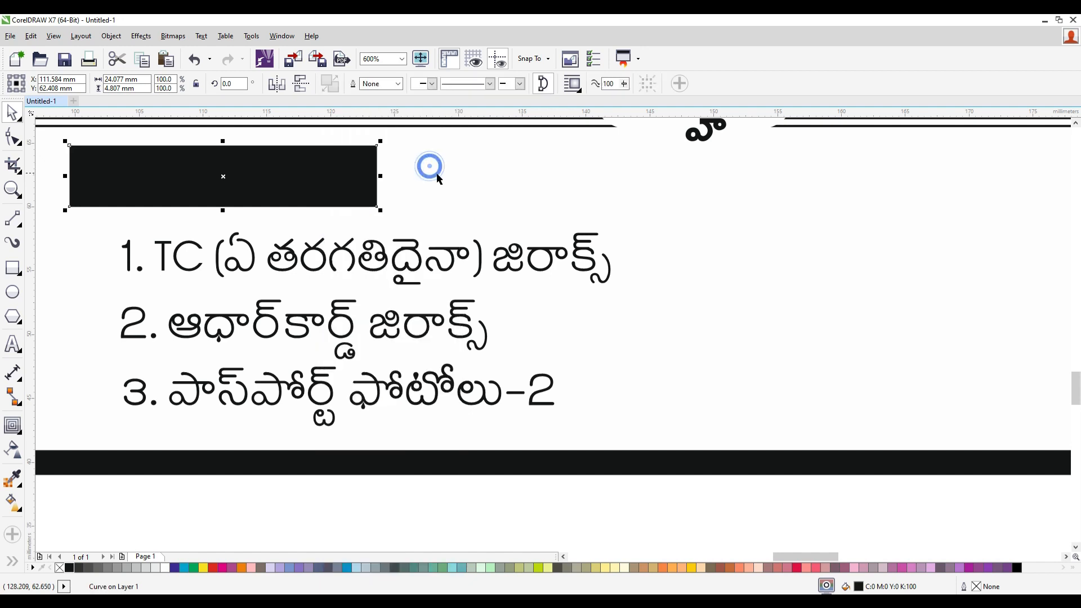
{"action": "left_click", "coordinate": [14, 139]}
{"action": "left_click_drag", "start_coordinate": [376, 145], "coordinate": [319, 146]}
{"action": "left_click", "coordinate": [14, 110]}
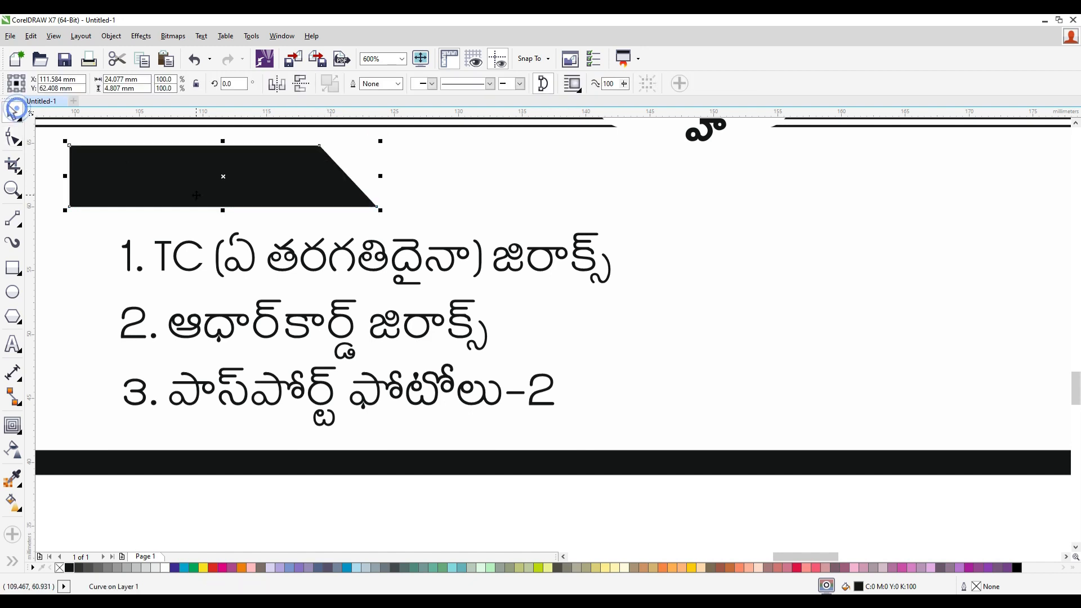
{"action": "key", "text": "Escape"}
- Make the 10వ తరగతి heading white without an outline and centre it vertically on the black shape
{"action": "scroll", "coordinate": [196, 175], "scroll_direction": "down", "scroll_amount": 3}
{"action": "left_click_drag", "start_coordinate": [252, 291], "coordinate": [169, 168]}
{"action": "left_click", "coordinate": [168, 569]}
{"action": "scroll", "coordinate": [170, 180], "scroll_direction": "up", "scroll_amount": 3}
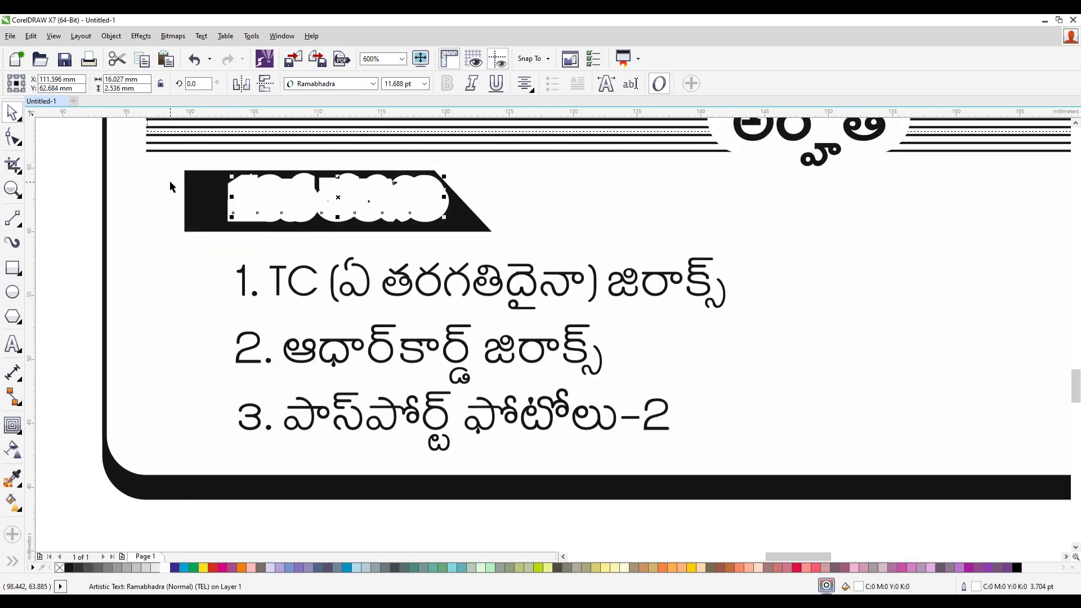
{"action": "left_click", "coordinate": [529, 222]}
{"action": "left_click_drag", "start_coordinate": [411, 214], "coordinate": [382, 235]}
{"action": "key", "text": "ctrl+z"}
{"action": "right_click", "coordinate": [60, 569]}
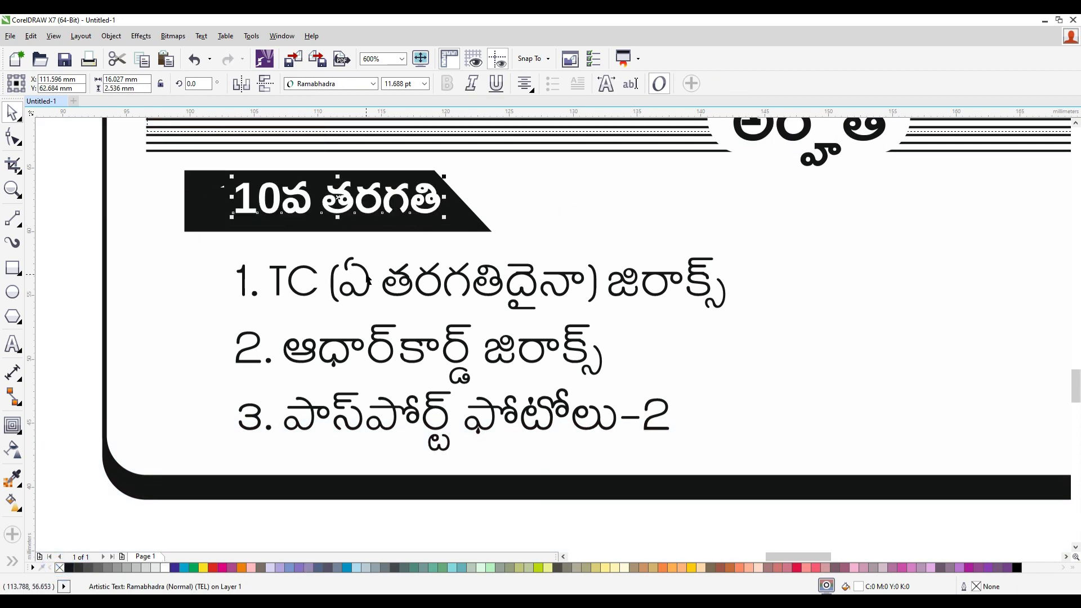
{"action": "left_click", "coordinate": [198, 177], "text": "shift"}
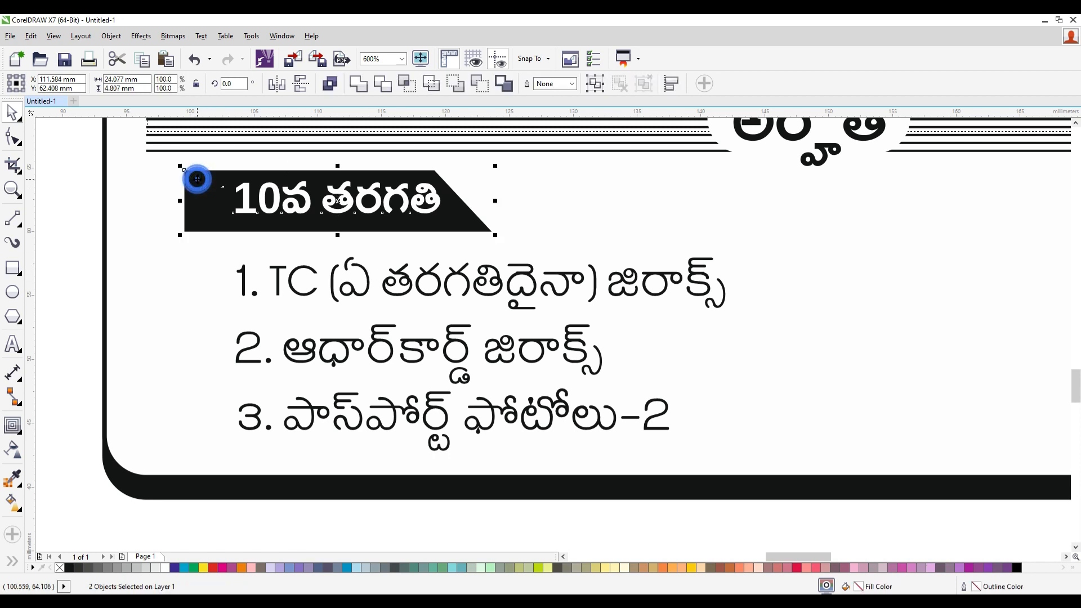
{"action": "left_click", "coordinate": [45, 218]}
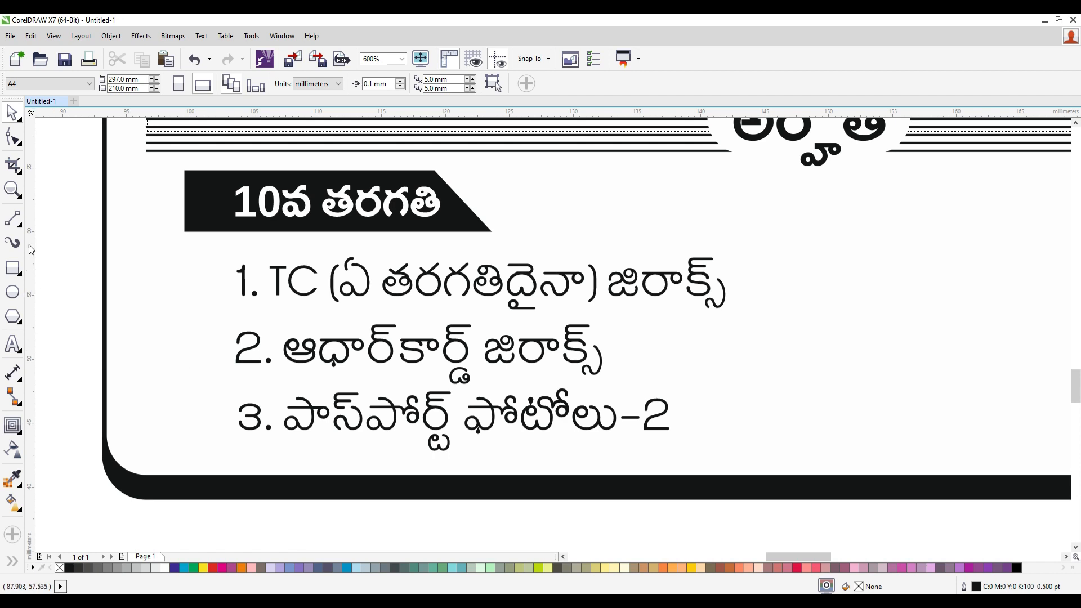
- Draw a vertical line about 18.7 mm long from the black shape down beside the list, ending in a round dot
{"action": "left_click", "coordinate": [21, 224]}
{"action": "left_click_drag", "start_coordinate": [226, 201], "coordinate": [240, 442]}
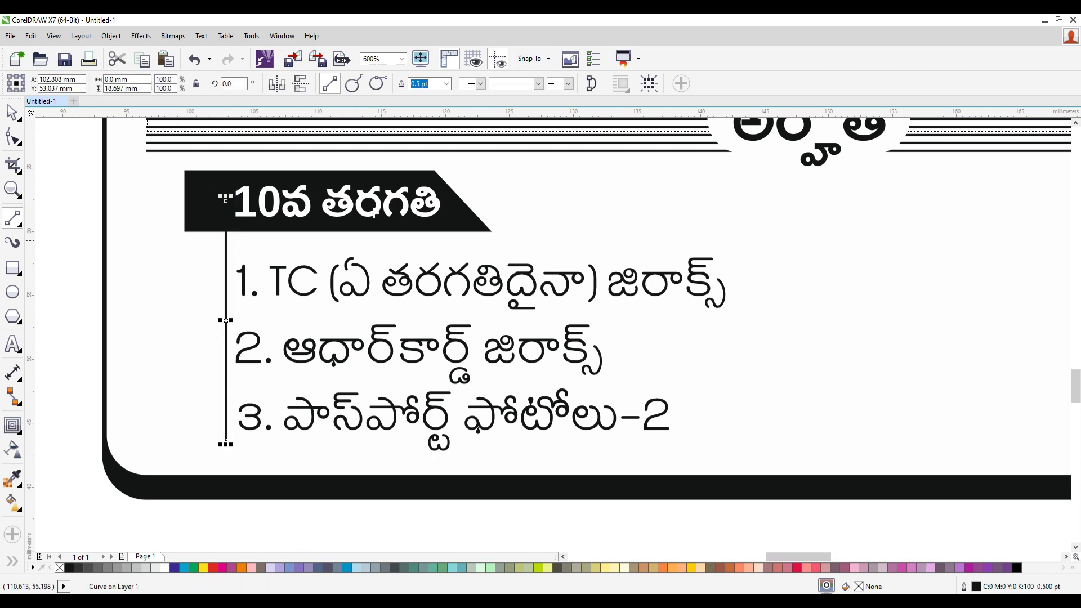
{"action": "left_click", "coordinate": [569, 84]}
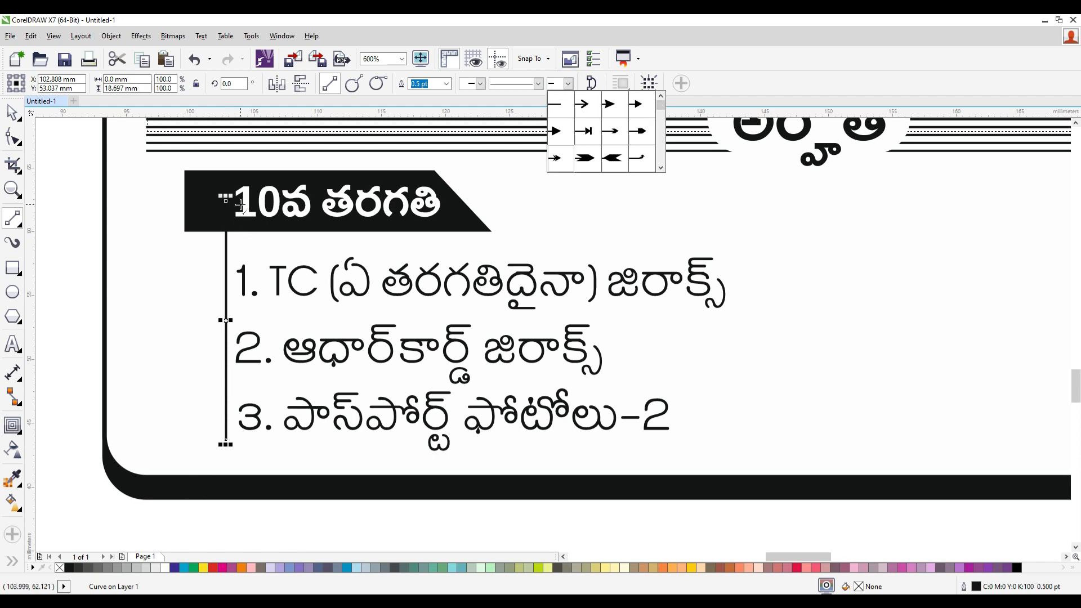
{"action": "left_click_drag", "start_coordinate": [661, 105], "coordinate": [662, 159]}
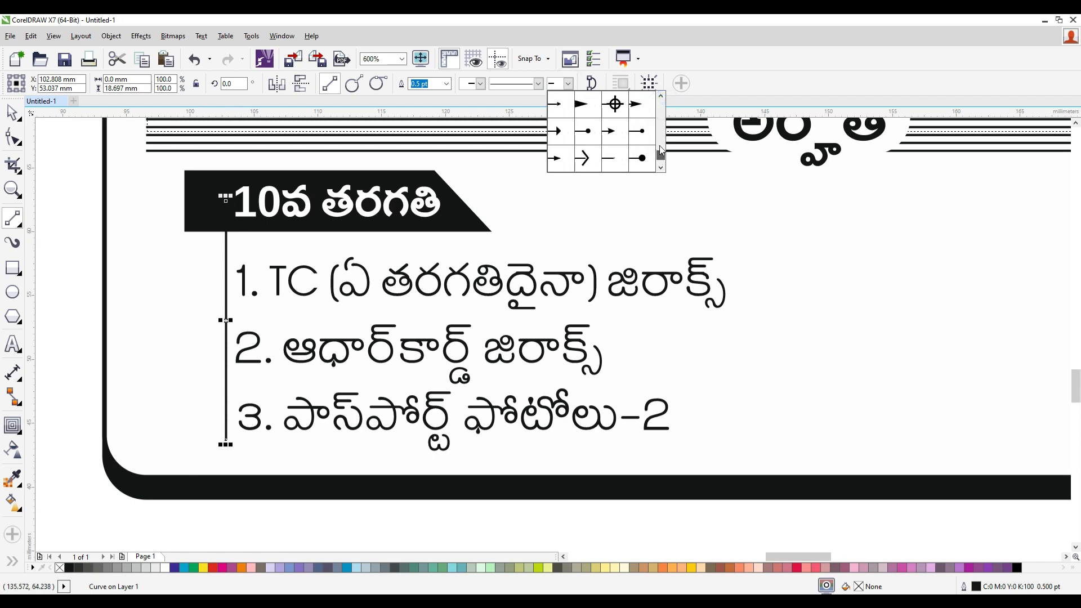
{"action": "left_click", "coordinate": [586, 131]}
{"action": "left_click", "coordinate": [584, 129]}
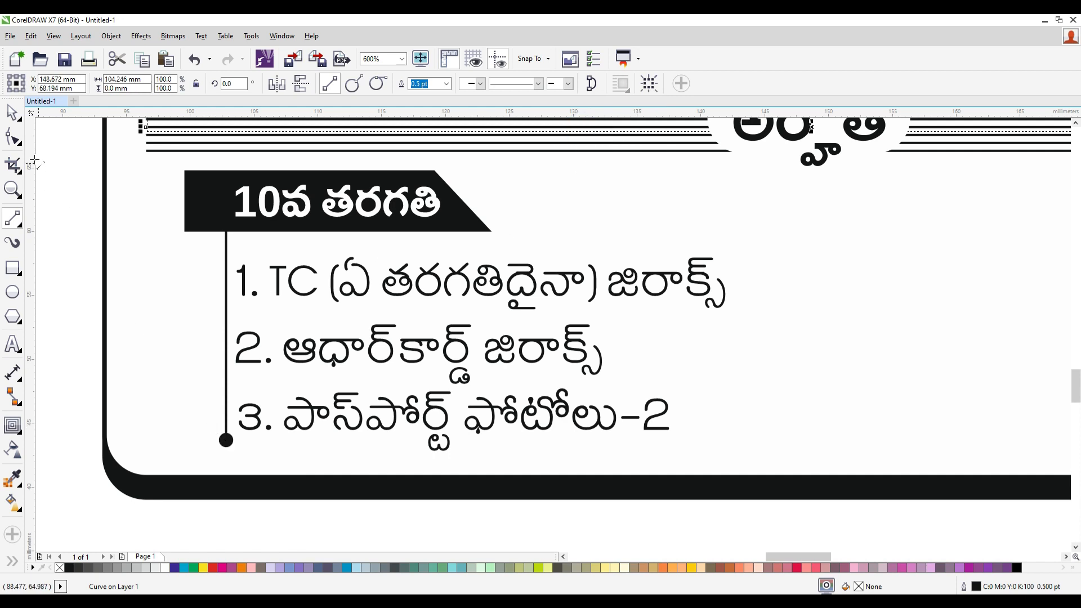
- Move the dotted-end vertical line about 0.5 mm left, away from the list numbers
{"action": "left_click", "coordinate": [12, 112]}
{"action": "left_click", "coordinate": [227, 438]}
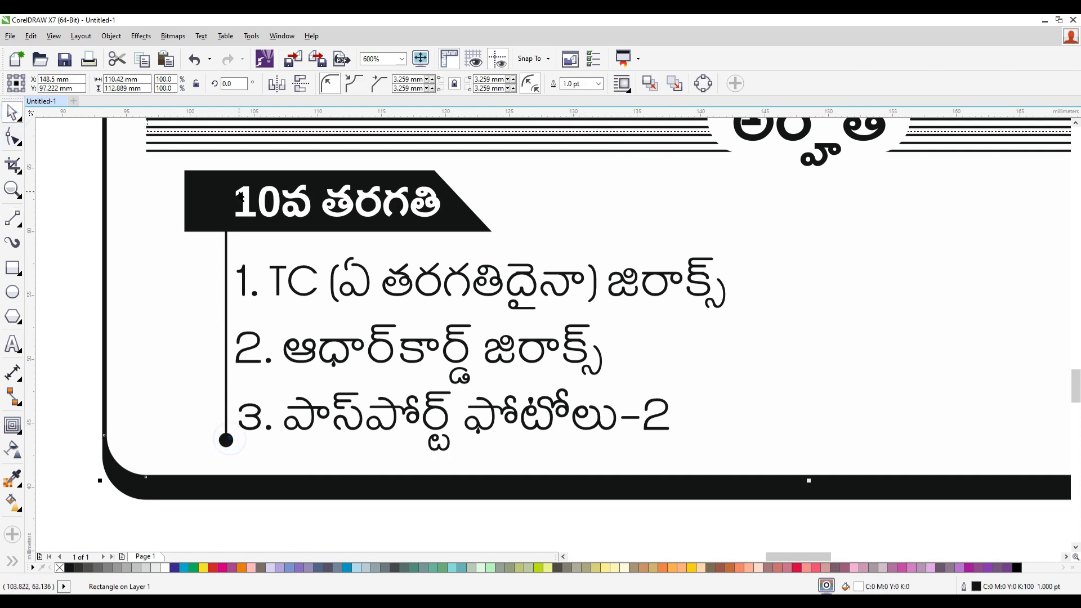
{"action": "left_click", "coordinate": [226, 440]}
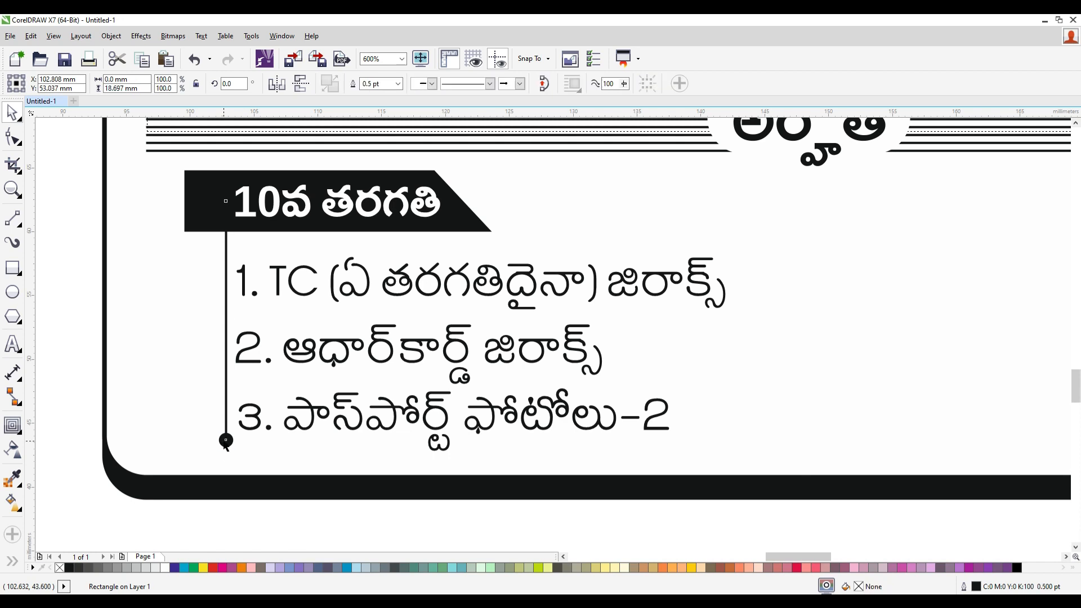
{"action": "left_click_drag", "start_coordinate": [226, 440], "coordinate": [220, 440]}
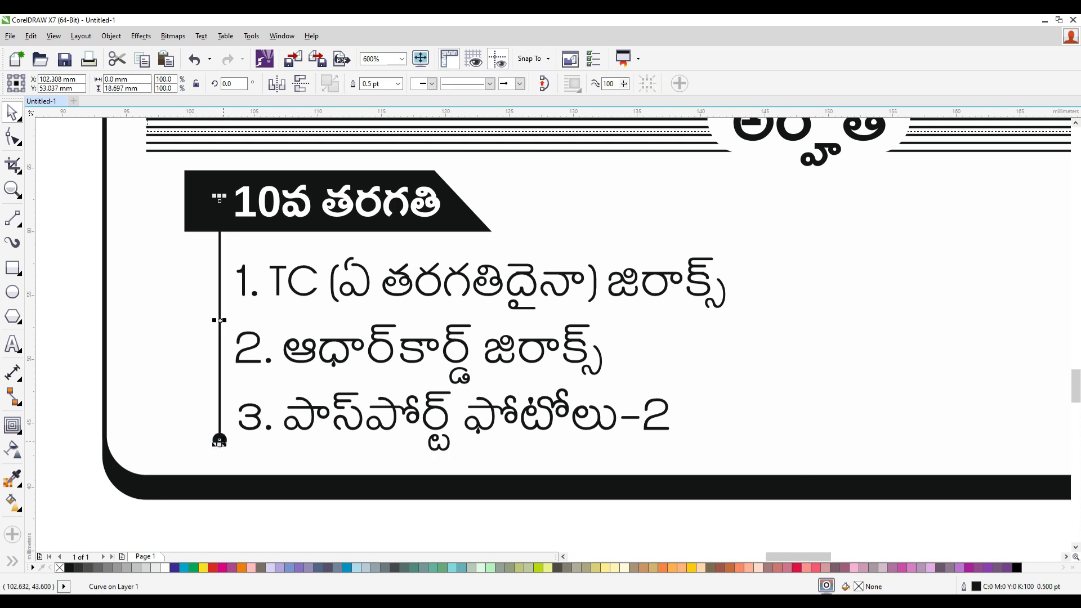
{"action": "left_click", "coordinate": [70, 222]}
- Draw a closed triangle about 2.8 by 3.9 mm from the black heading shape's lower-left corner to the vertical line beside the list
{"action": "scroll", "coordinate": [270, 248], "scroll_direction": "up", "scroll_amount": 4}
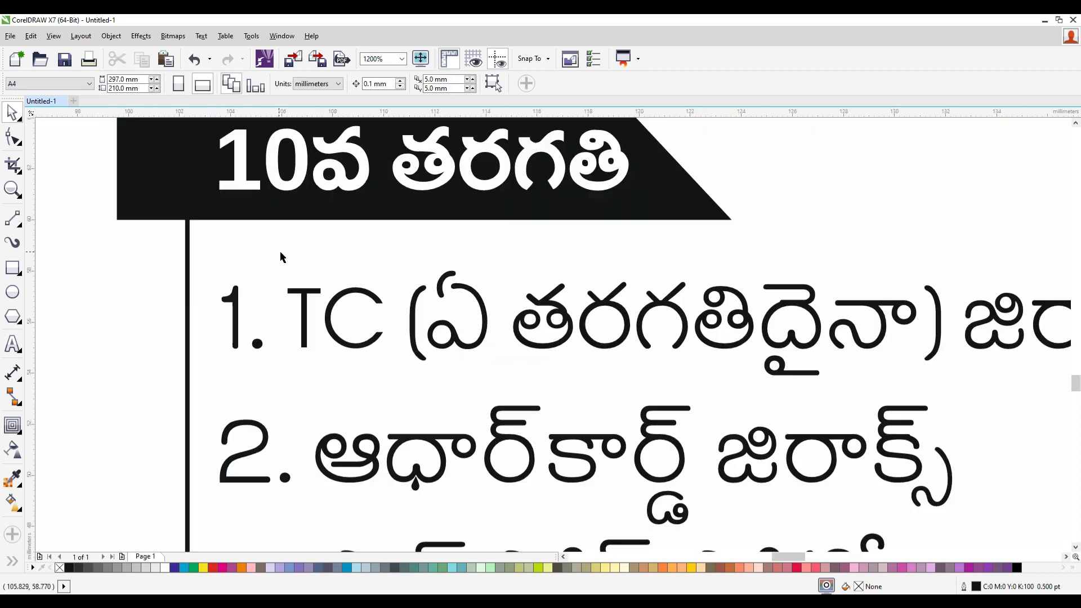
{"action": "scroll", "coordinate": [176, 272], "scroll_direction": "down", "scroll_amount": 4}
{"action": "scroll", "coordinate": [164, 285], "scroll_direction": "up", "scroll_amount": 4}
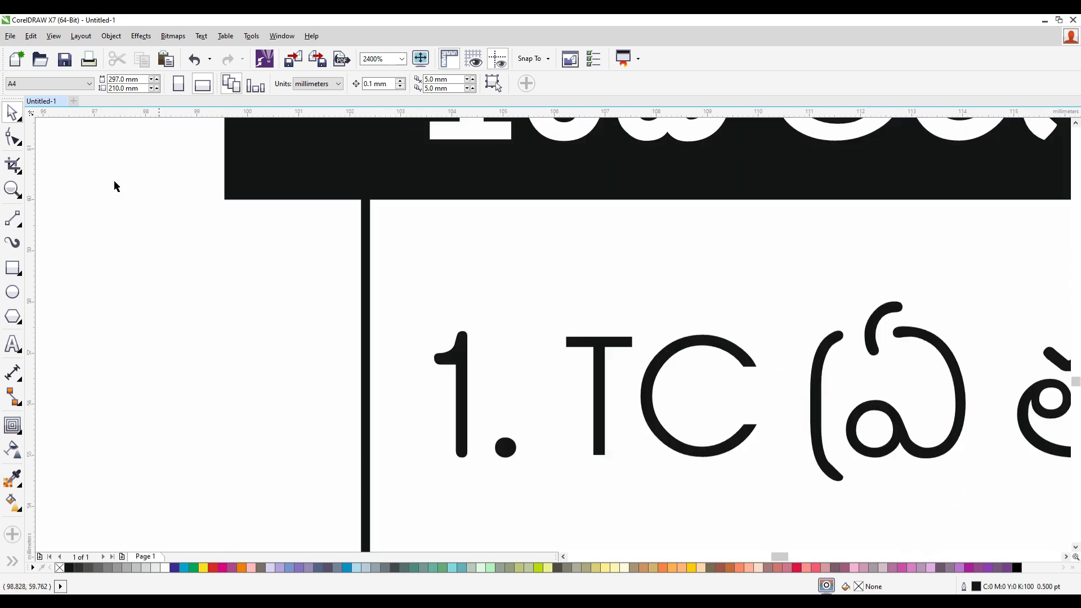
{"action": "left_click", "coordinate": [21, 225]}
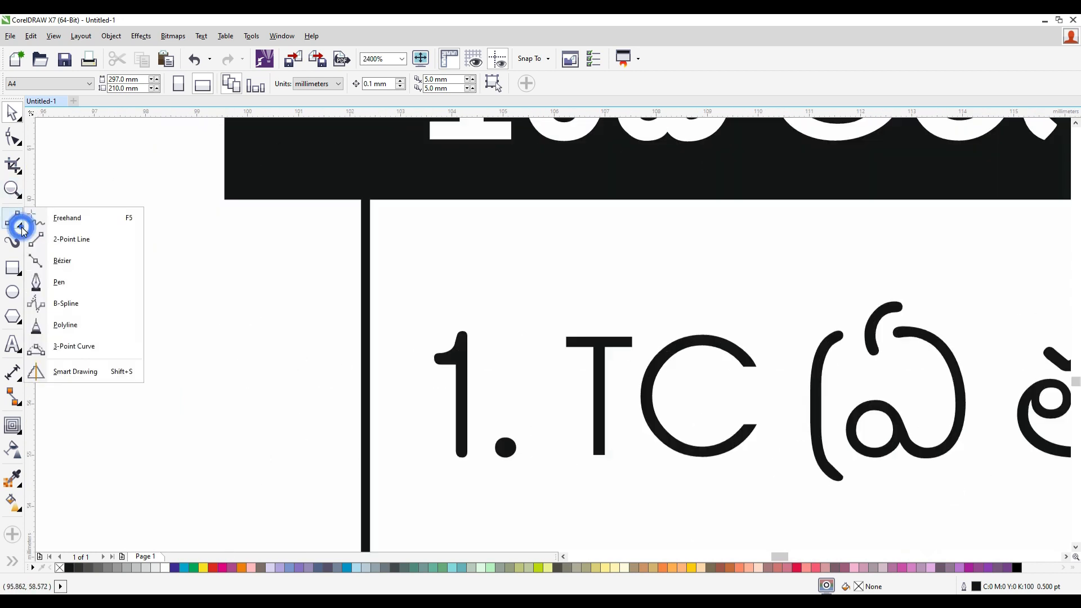
{"action": "left_click", "coordinate": [84, 264]}
{"action": "left_click", "coordinate": [223, 200]}
{"action": "left_click", "coordinate": [363, 385]}
{"action": "left_click", "coordinate": [365, 185]}
{"action": "left_click", "coordinate": [223, 198]}
{"action": "left_click", "coordinate": [12, 113]}
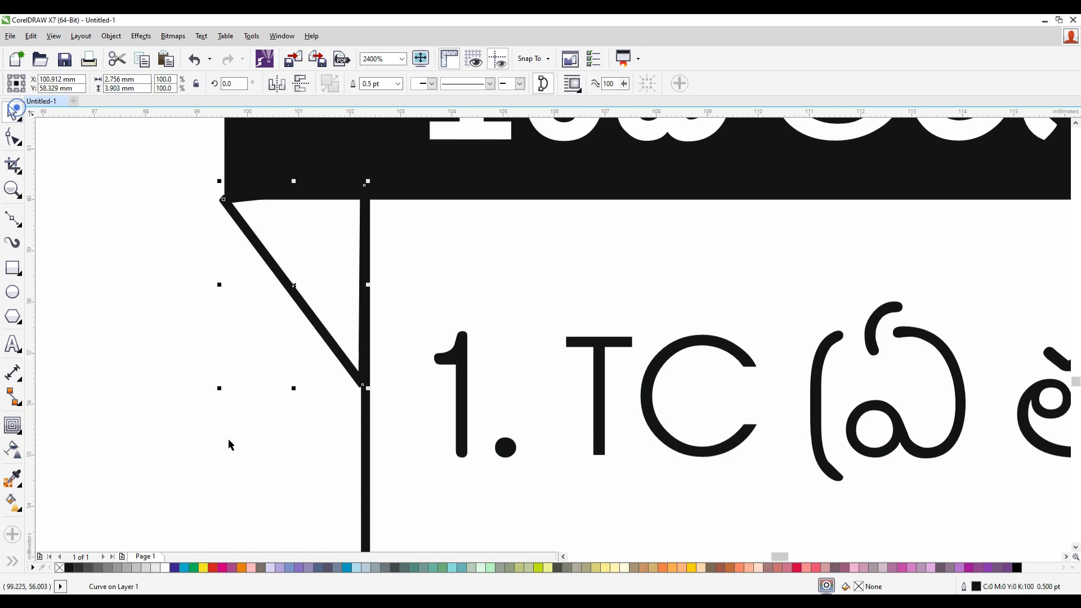
- Fill the small triangle under the heading shape with black and remove its outline
{"action": "right_click", "coordinate": [60, 567]}
{"action": "left_click", "coordinate": [69, 568]}
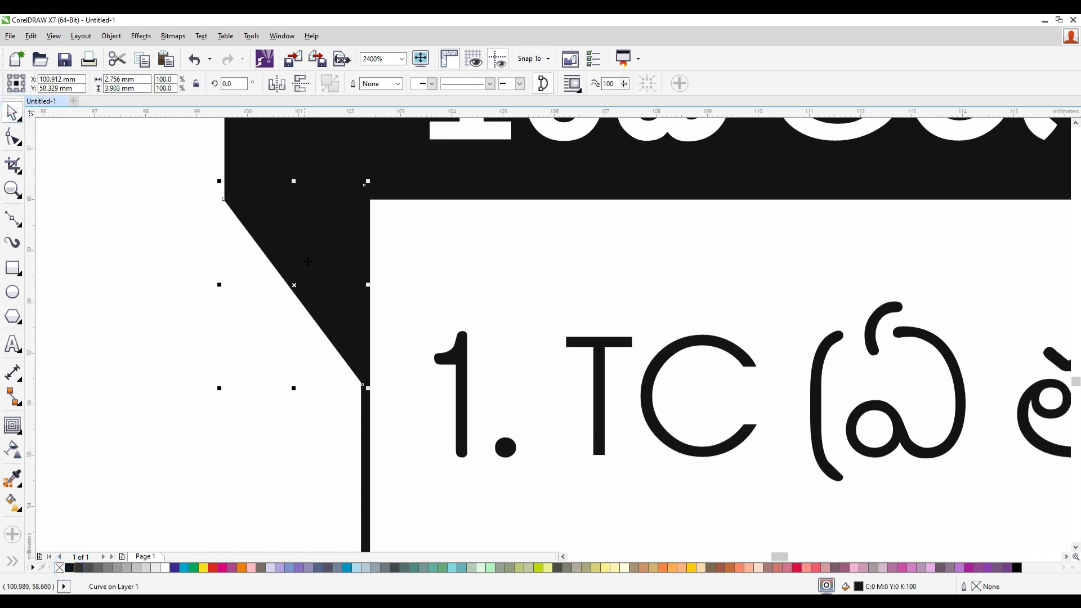
{"action": "left_click", "coordinate": [199, 279]}
{"action": "scroll", "coordinate": [275, 390], "scroll_direction": "down", "scroll_amount": 3}
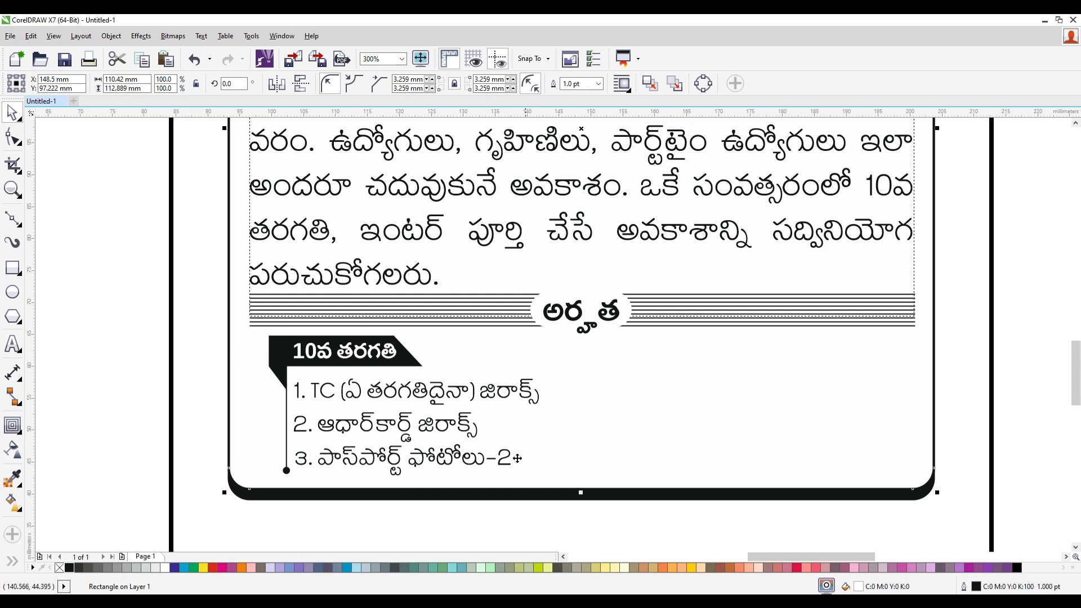
- Select the whole 10వ తరగతి block and shift it about 4.5 mm right and slightly down
{"action": "left_click", "coordinate": [425, 424]}
{"action": "left_click", "coordinate": [189, 364]}
{"action": "left_click_drag", "start_coordinate": [97, 323], "coordinate": [583, 514]}
{"action": "key", "text": "Right"}
{"action": "key", "text": "Right"}
{"action": "key", "text": "Right"}
{"action": "key", "text": "Right"}
{"action": "key", "text": "Right"}
{"action": "key", "text": "Right"}
{"action": "key", "text": "Right"}
{"action": "key", "text": "Right"}
{"action": "key", "text": "Right"}
{"action": "key", "text": "Right"}
{"action": "key", "text": "Right"}
{"action": "key", "text": "Right"}
{"action": "key", "text": "Right"}
{"action": "key", "text": "Right"}
{"action": "key", "text": "Right"}
{"action": "key", "text": "Right"}
{"action": "key", "text": "Right"}
{"action": "key", "text": "Right"}
{"action": "key", "text": "Right"}
{"action": "key", "text": "Right"}
{"action": "key", "text": "Right"}
{"action": "key", "text": "Right"}
{"action": "key", "text": "Right"}
{"action": "key", "text": "Right"}
{"action": "key", "text": "Down"}
{"action": "key", "text": "Down"}
{"action": "key", "text": "Down"}
{"action": "key", "text": "Down"}
{"action": "key", "text": "Down"}
{"action": "key", "text": "Down"}
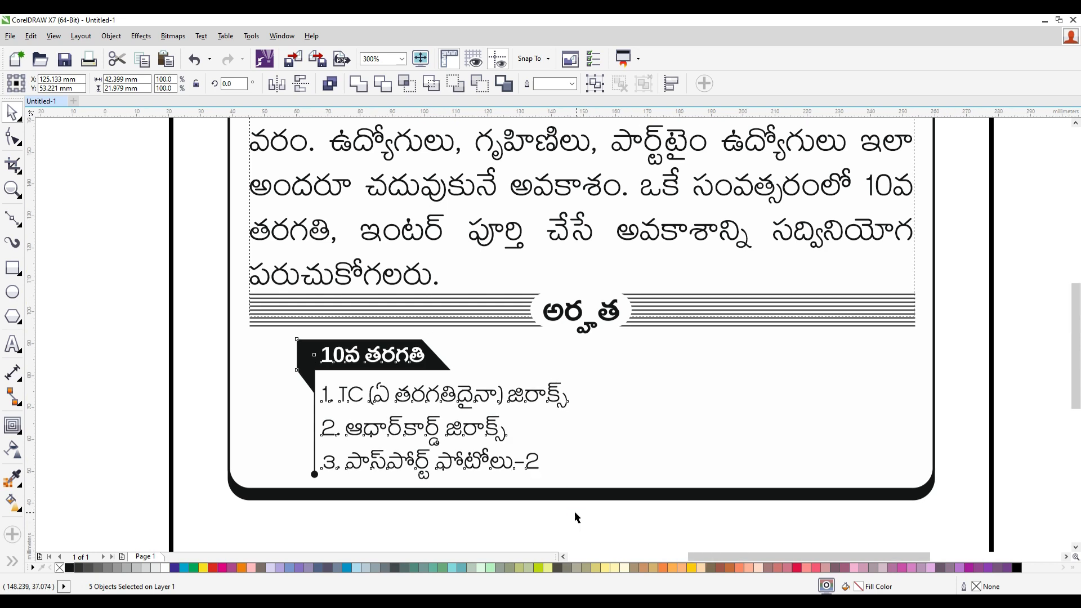
- Place a copy of the 10వ తరగతి block about 50 mm to its right, level with the original inside the frame
{"action": "scroll", "coordinate": [575, 512], "scroll_direction": "down", "scroll_amount": 3}
{"action": "scroll", "coordinate": [597, 537], "scroll_direction": "up", "scroll_amount": 1}
{"action": "left_click_drag", "start_coordinate": [483, 434], "coordinate": [647, 435]}
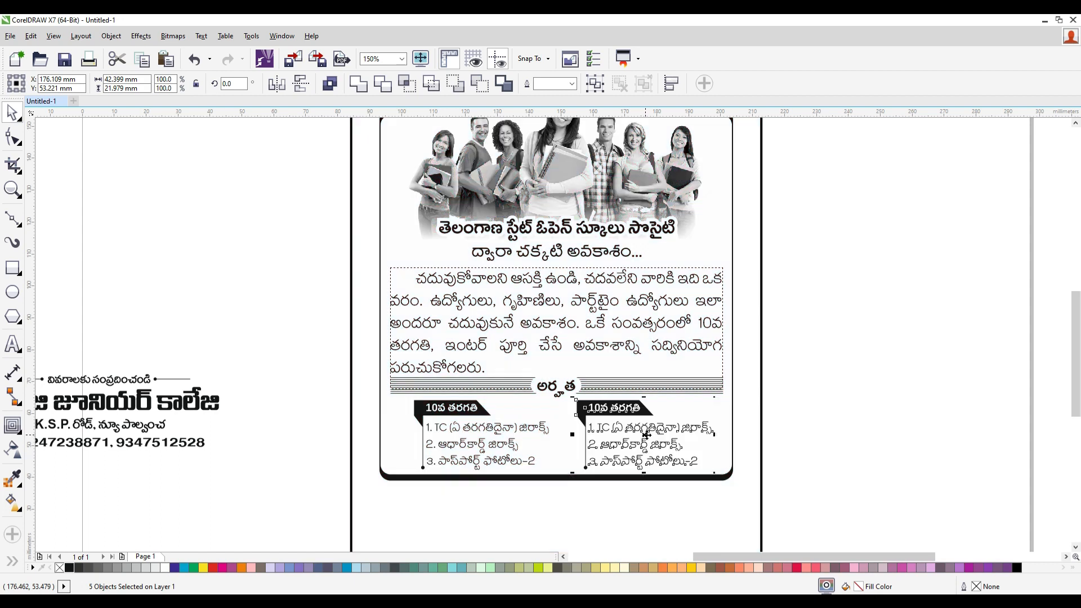
{"action": "key", "text": "Left"}
{"action": "key", "text": "Left"}
{"action": "key", "text": "Left"}
{"action": "key", "text": "Left"}
{"action": "key", "text": "Left"}
{"action": "key", "text": "Left"}
{"action": "key", "text": "Left"}
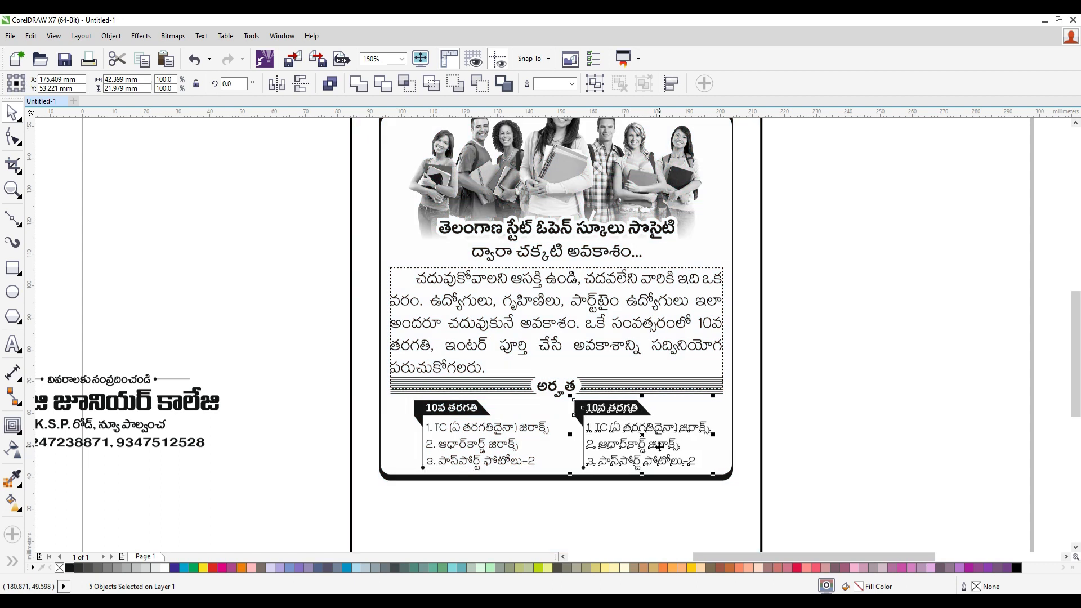
{"action": "left_click", "coordinate": [929, 407]}
- Move the college contact details below the rounded frame and centre them horizontally on the pamphlet's outer border
{"action": "scroll", "coordinate": [699, 442], "scroll_direction": "down", "scroll_amount": 1}
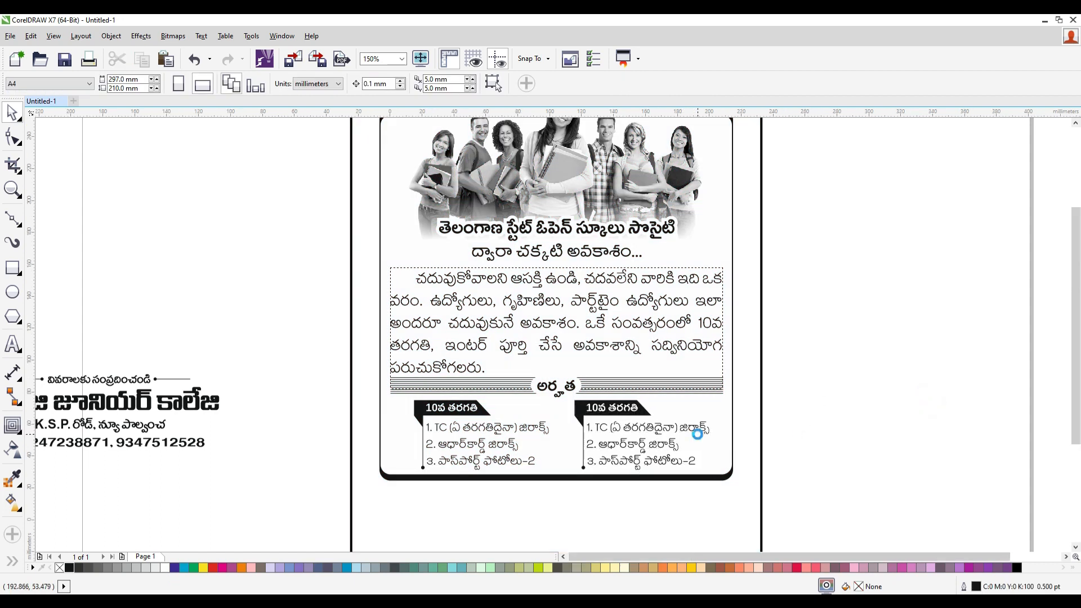
{"action": "left_click_drag", "start_coordinate": [492, 492], "coordinate": [270, 387]}
{"action": "left_click_drag", "start_coordinate": [406, 413], "coordinate": [619, 481]}
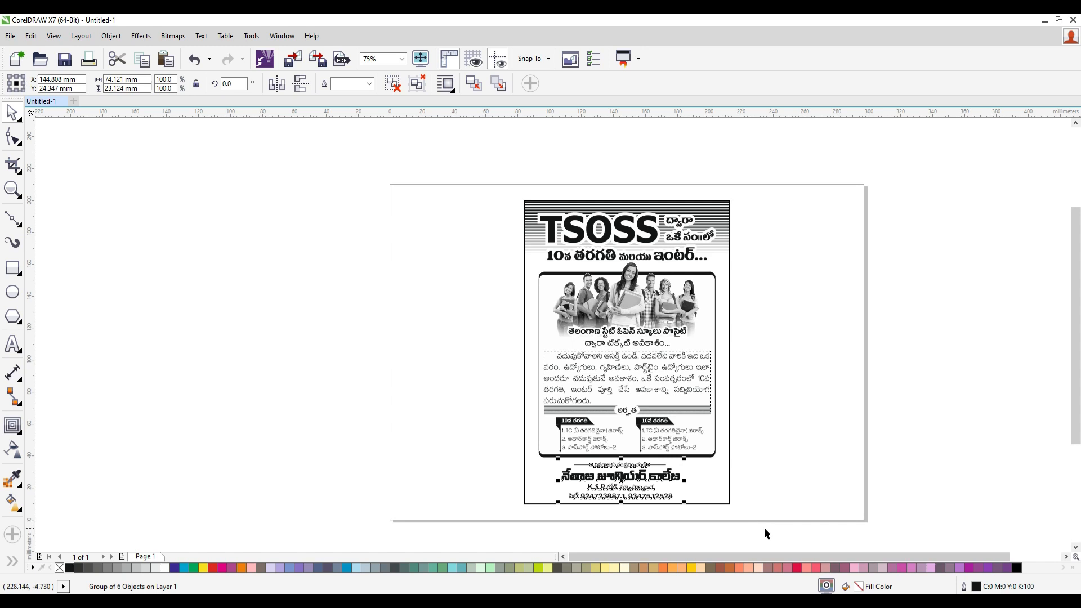
{"action": "scroll", "coordinate": [766, 529], "scroll_direction": "up", "scroll_amount": 2}
{"action": "scroll", "coordinate": [730, 500], "scroll_direction": "down", "scroll_amount": 1}
{"action": "left_click_drag", "start_coordinate": [723, 503], "coordinate": [169, 374]}
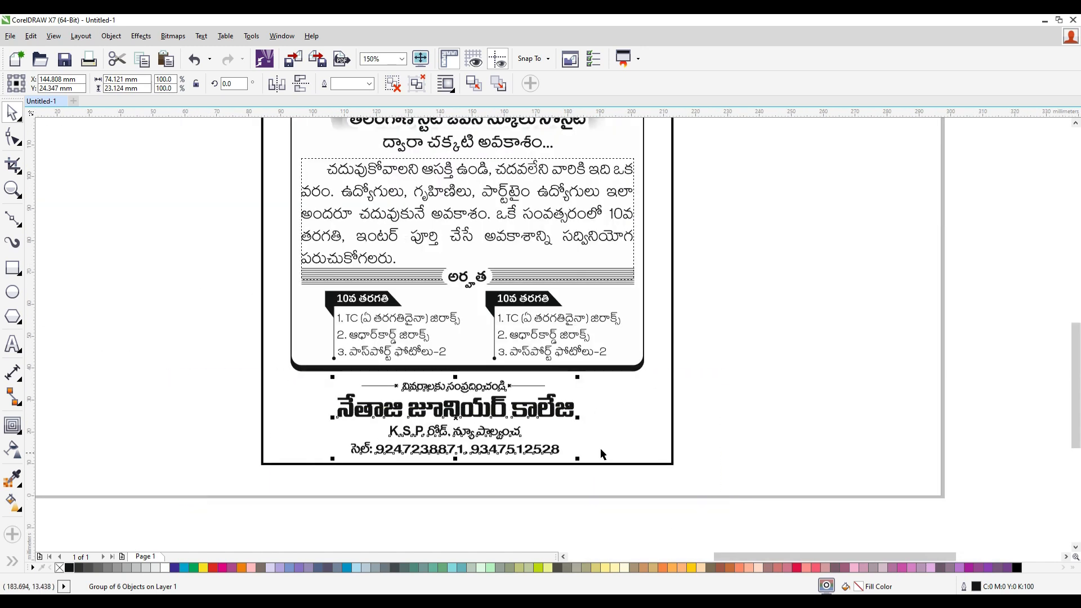
{"action": "left_click", "coordinate": [674, 438], "text": "shift"}
{"action": "key", "text": "c"}
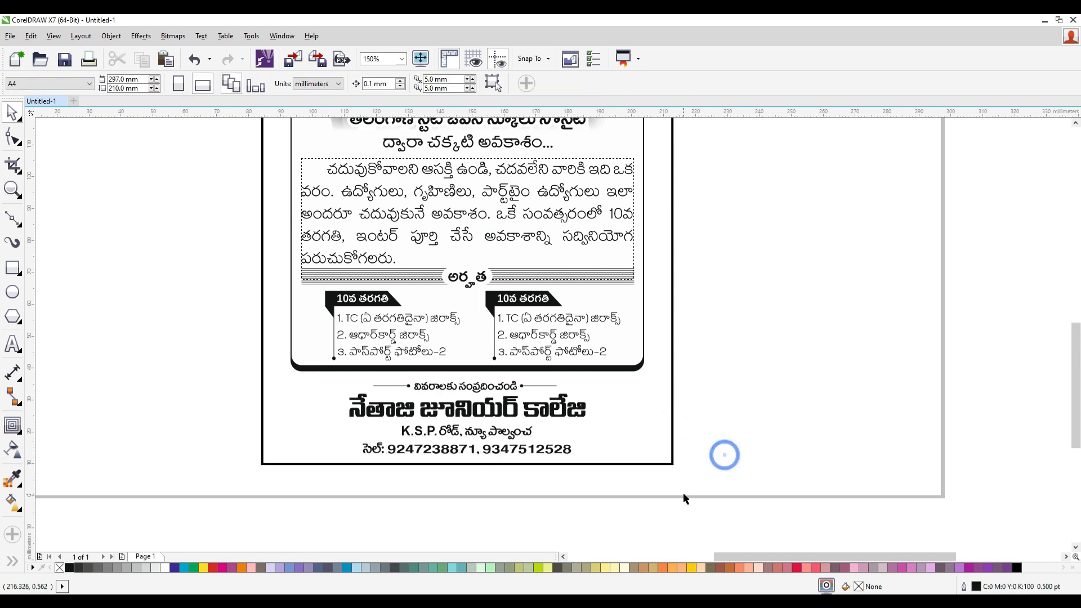
{"action": "scroll", "coordinate": [724, 454], "scroll_direction": "down", "scroll_amount": 2}
{"action": "left_click_drag", "start_coordinate": [713, 495], "coordinate": [491, 289]}
{"action": "scroll", "coordinate": [726, 415], "scroll_direction": "up", "scroll_amount": 1}
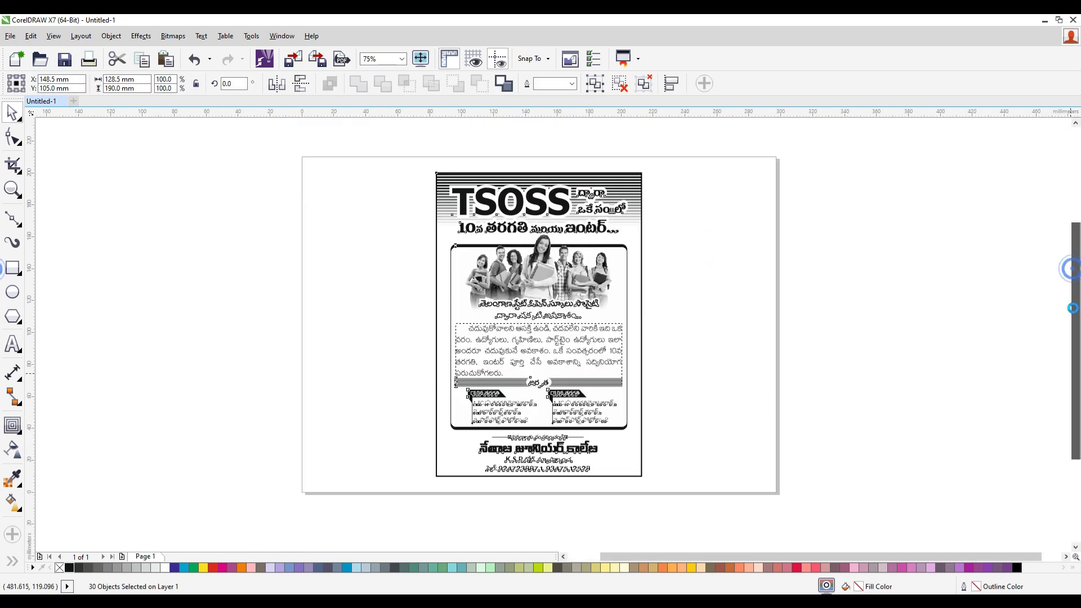
{"action": "left_click", "coordinate": [729, 410]}
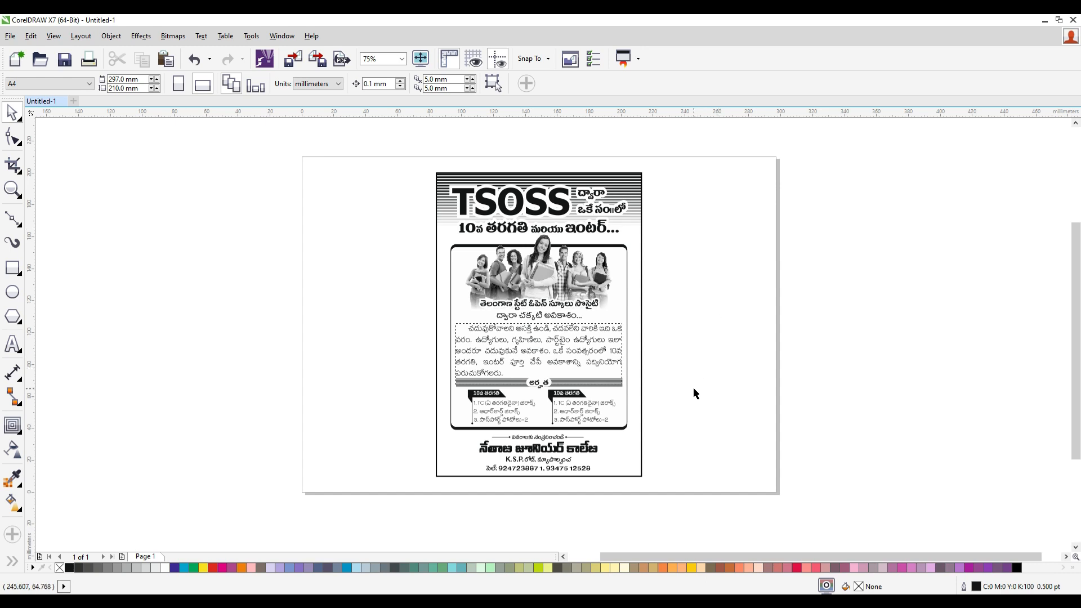
{"action": "left_click_drag", "start_coordinate": [122, 190], "coordinate": [424, 458]}
{"action": "left_click_drag", "start_coordinate": [163, 216], "coordinate": [304, 371]}
{"action": "left_click_drag", "start_coordinate": [212, 270], "coordinate": [335, 313]}
{"action": "left_click_drag", "start_coordinate": [164, 237], "coordinate": [374, 405]}
{"action": "left_click", "coordinate": [374, 405]}
- Draw a tall rectangle about 14.5 by 91.2 mm across the pamphlet's left border, filled black without an outline
{"action": "scroll", "coordinate": [655, 352], "scroll_direction": "up", "scroll_amount": 2}
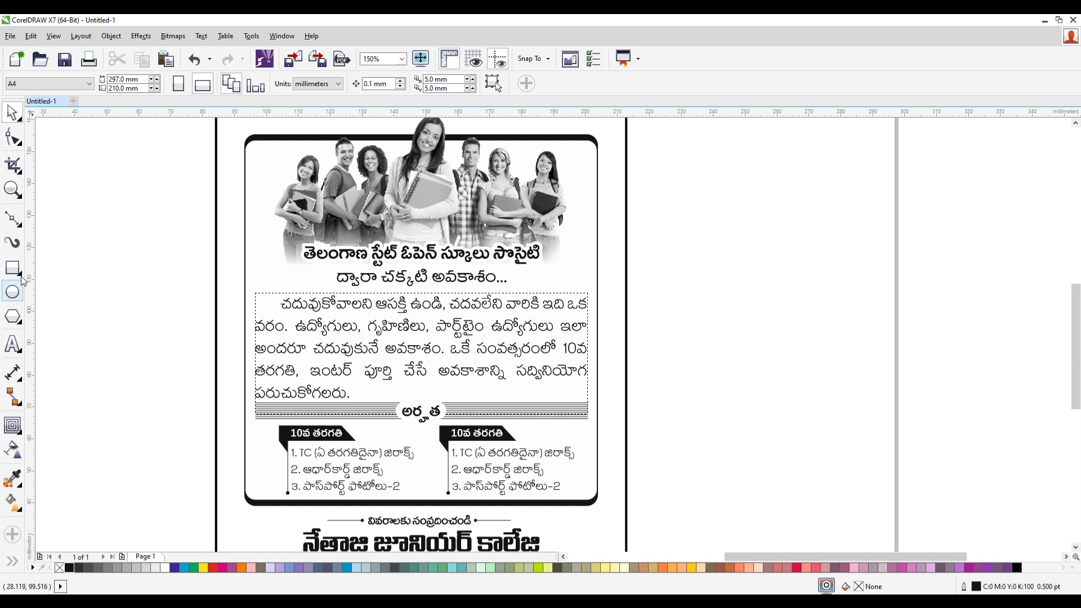
{"action": "left_click", "coordinate": [12, 397]}
{"action": "left_click", "coordinate": [12, 268]}
{"action": "left_click_drag", "start_coordinate": [211, 192], "coordinate": [252, 475]}
{"action": "right_click", "coordinate": [60, 567]}
{"action": "left_click", "coordinate": [68, 568]}
{"action": "left_click", "coordinate": [13, 113]}
{"action": "left_click_drag", "start_coordinate": [231, 215], "coordinate": [229, 202]}
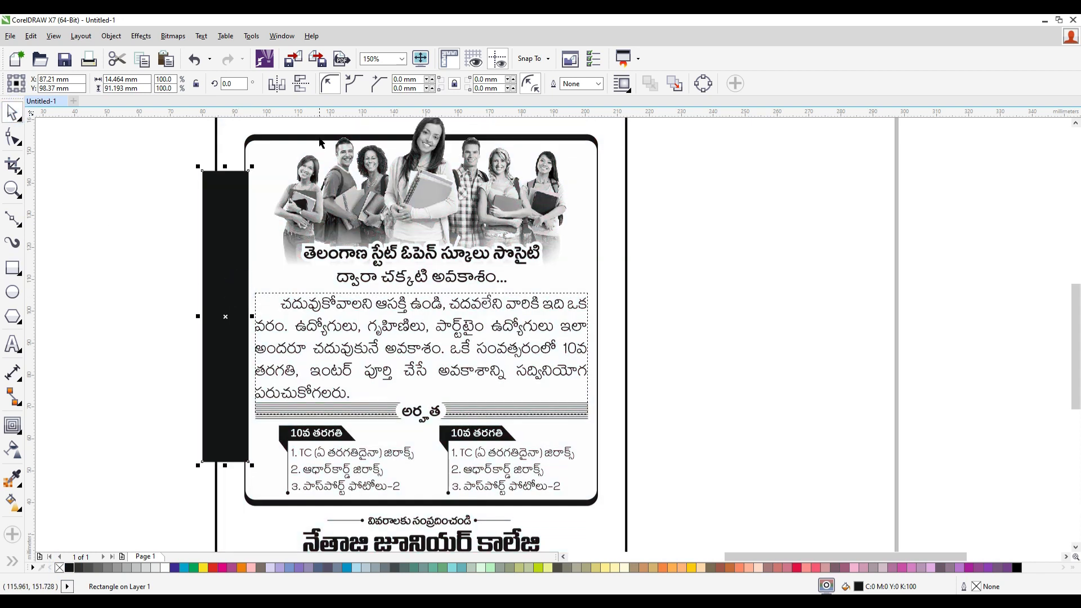
- Centre the black rectangle vertically on the rounded frame without shifting it sideways, and send it behind the other objects
{"action": "left_click", "coordinate": [259, 146], "text": "shift"}
{"action": "key", "text": "c"}
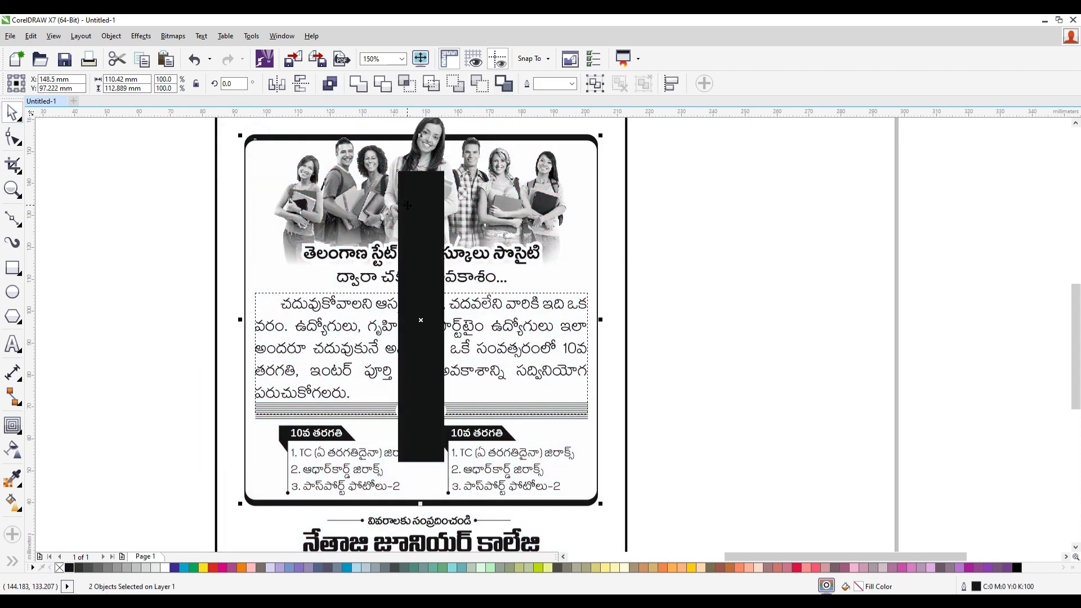
{"action": "key", "text": "ctrl+z"}
{"action": "left_click", "coordinate": [753, 279]}
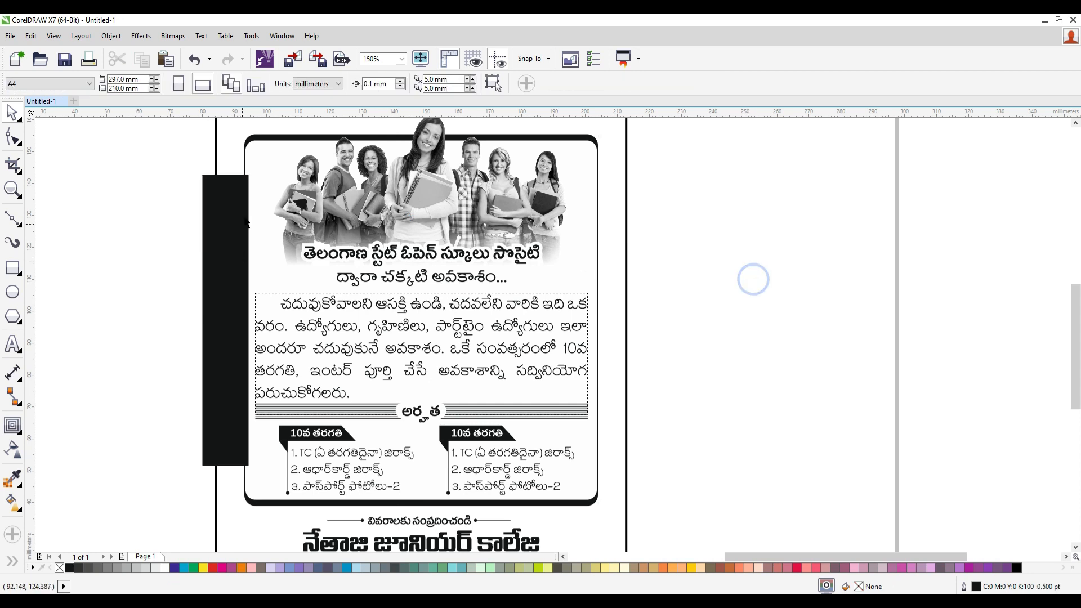
{"action": "left_click", "coordinate": [236, 208]}
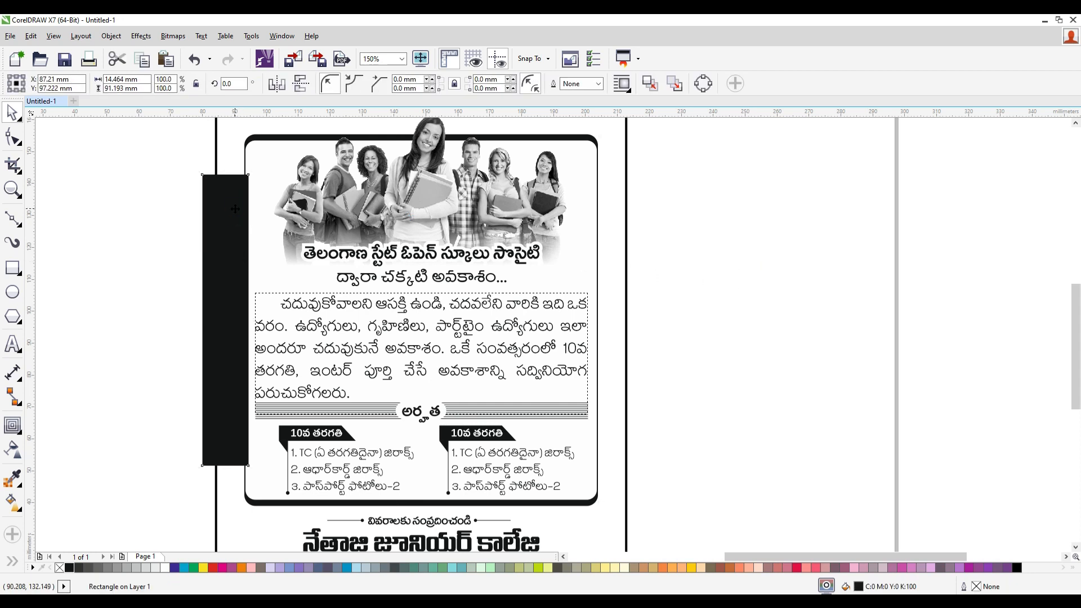
{"action": "left_click", "coordinate": [96, 188]}
{"action": "left_click", "coordinate": [217, 176]}
{"action": "key", "text": "shift+Page_Down"}
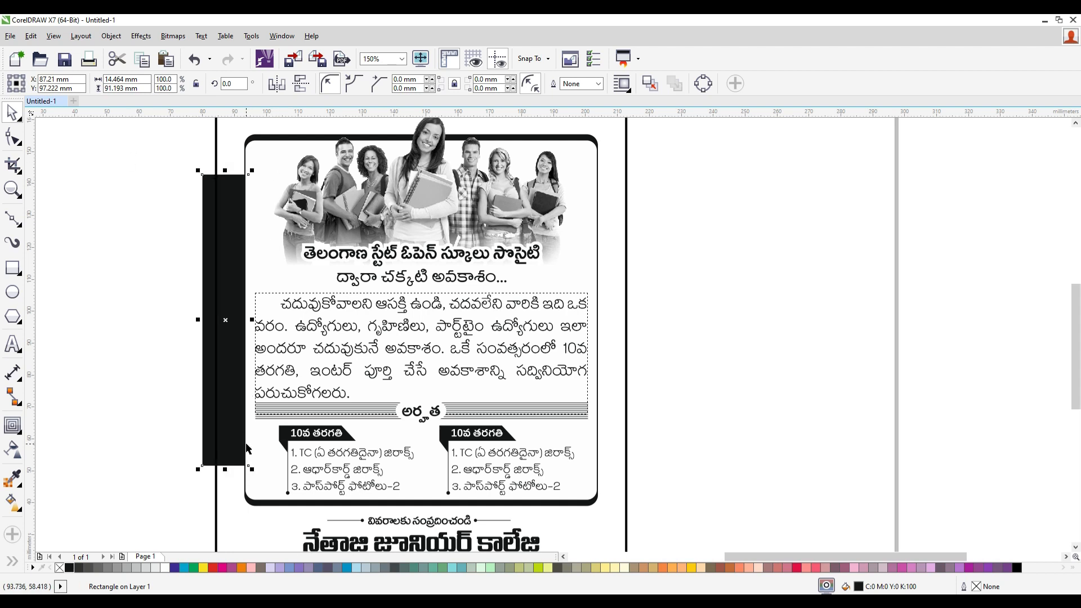
{"action": "left_click", "coordinate": [170, 231]}
- Convert the tall black rectangle to curves and lower its top-right corner by about 5 mm
{"action": "left_click", "coordinate": [213, 206]}
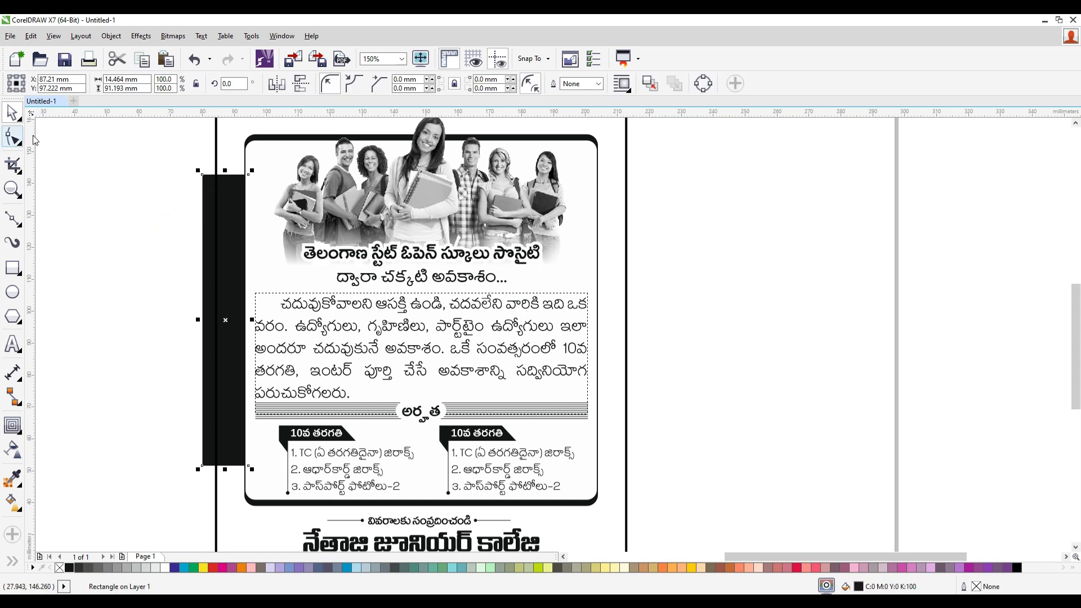
{"action": "right_click", "coordinate": [240, 212]}
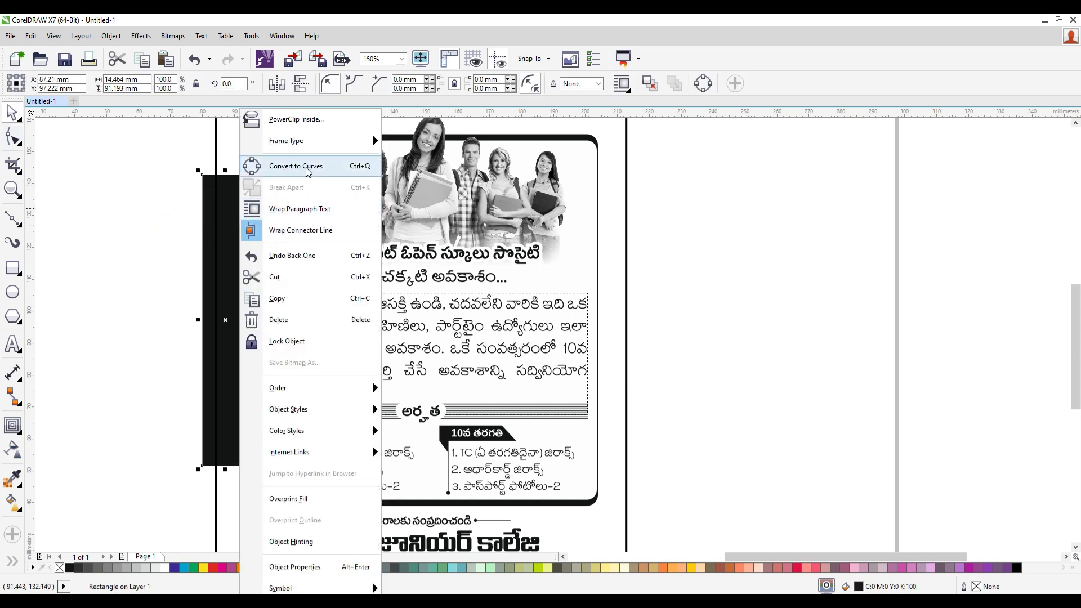
{"action": "left_click", "coordinate": [308, 168]}
{"action": "left_click", "coordinate": [18, 142]}
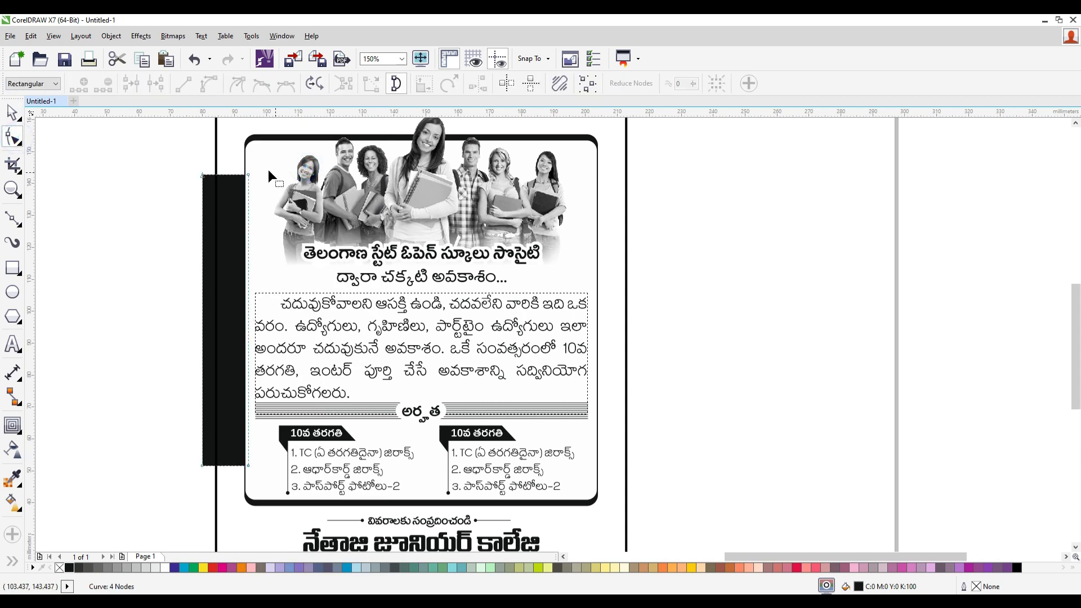
{"action": "mouse_move", "coordinate": [248, 175]}
{"action": "left_mouse_down"}
{"action": "mouse_move", "coordinate": [249, 192]}
{"action": "mouse_move", "coordinate": [249, 178]}
{"action": "left_mouse_up"}
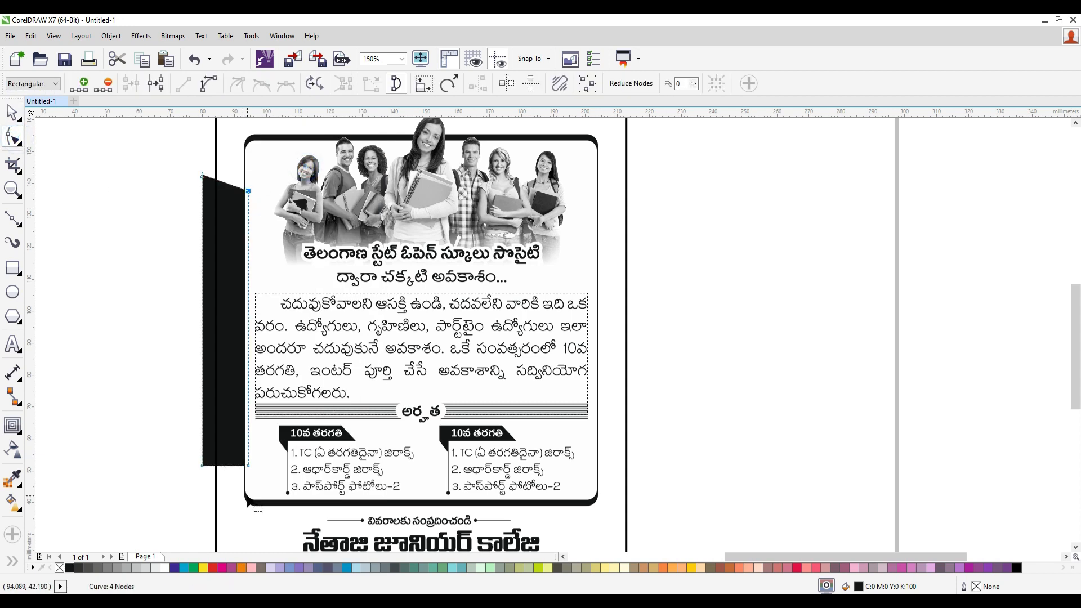
{"action": "left_click_drag", "start_coordinate": [248, 466], "coordinate": [249, 457]}
{"action": "key", "text": "ctrl+z"}
{"action": "left_click_drag", "start_coordinate": [271, 233], "coordinate": [233, 167]}
{"action": "left_click", "coordinate": [272, 499]}
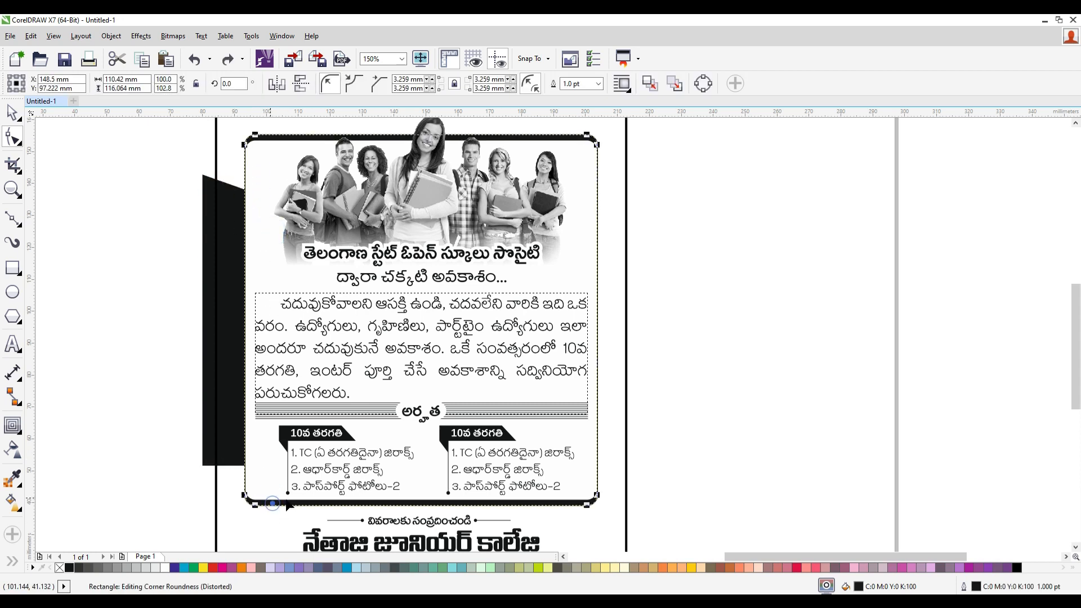
{"action": "left_click", "coordinate": [234, 450]}
- Raise the black shape's bottom-right corner by about 4.7 mm to match the slant at its top
{"action": "left_click_drag", "start_coordinate": [233, 502], "coordinate": [256, 449]}
{"action": "key", "text": "Up"}
{"action": "key", "text": "Up"}
{"action": "key", "text": "Up"}
{"action": "key", "text": "Up"}
{"action": "key", "text": "Up"}
{"action": "key", "text": "Up"}
{"action": "key", "text": "Up"}
{"action": "key", "text": "Up"}
{"action": "key", "text": "Up"}
{"action": "key", "text": "Up"}
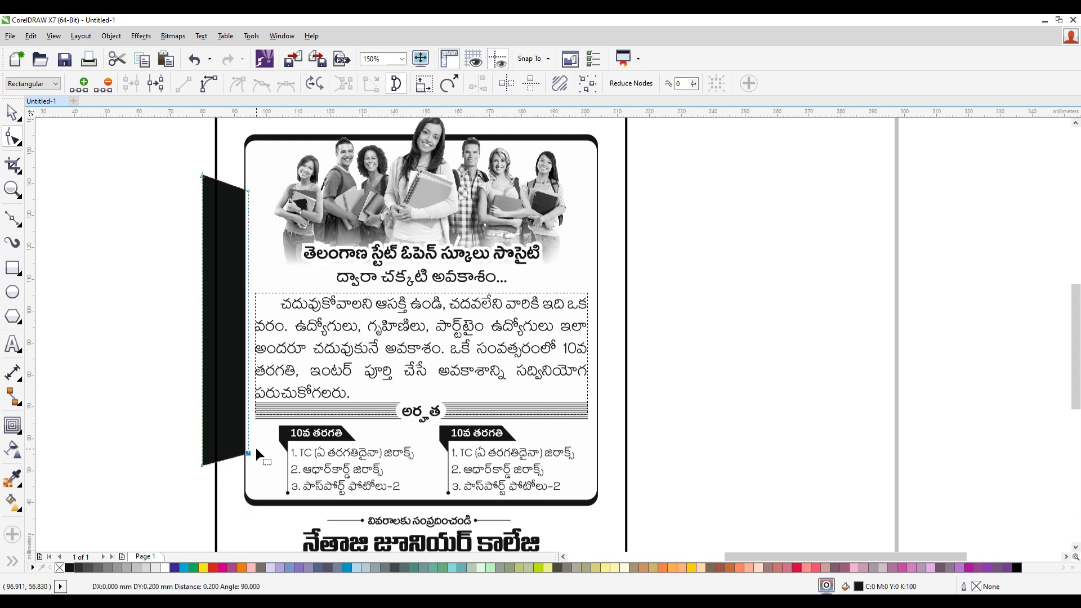
{"action": "key", "text": "Up"}
{"action": "key", "text": "Up"}
{"action": "key", "text": "Up"}
{"action": "key", "text": "Up"}
{"action": "key", "text": "Up"}
{"action": "key", "text": "Up"}
{"action": "key", "text": "Up"}
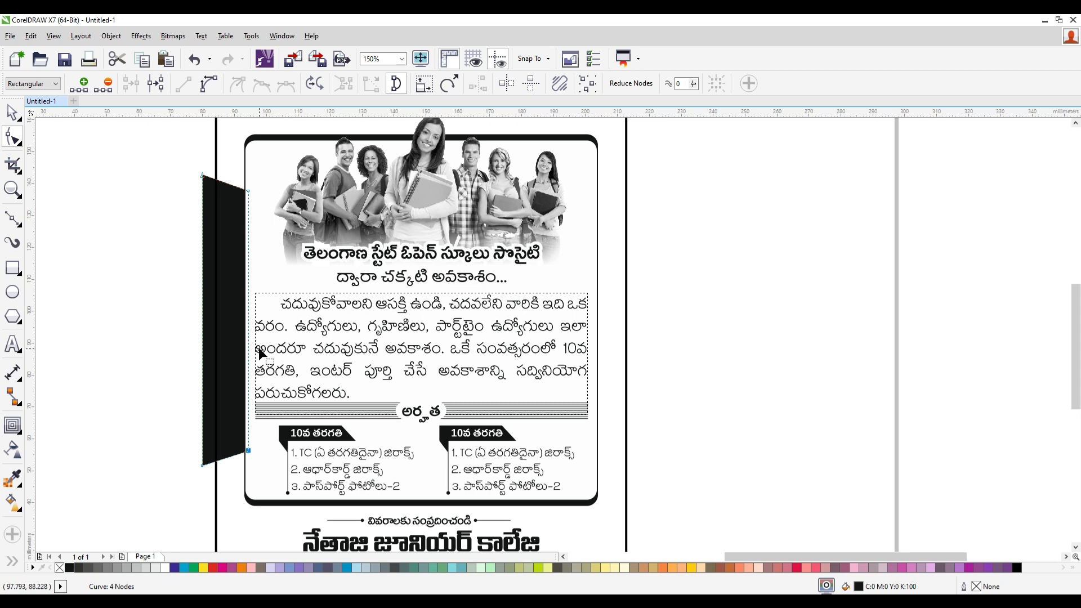
- PowerClip the slanted black side shape inside the pamphlet's outer border
{"action": "left_click", "coordinate": [12, 111]}
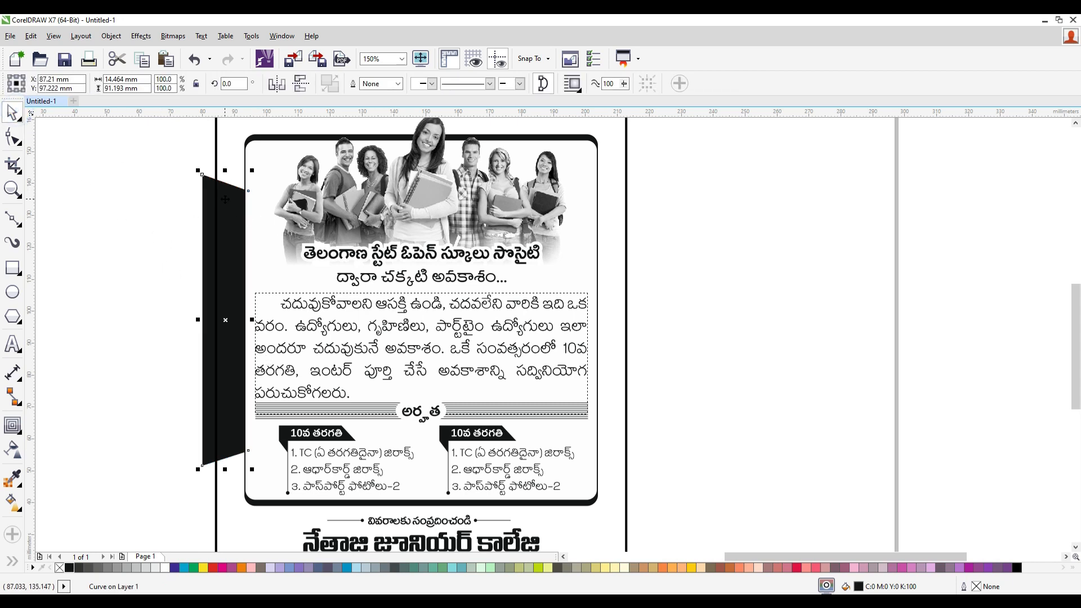
{"action": "right_click", "coordinate": [214, 225]}
{"action": "left_click", "coordinate": [228, 117]}
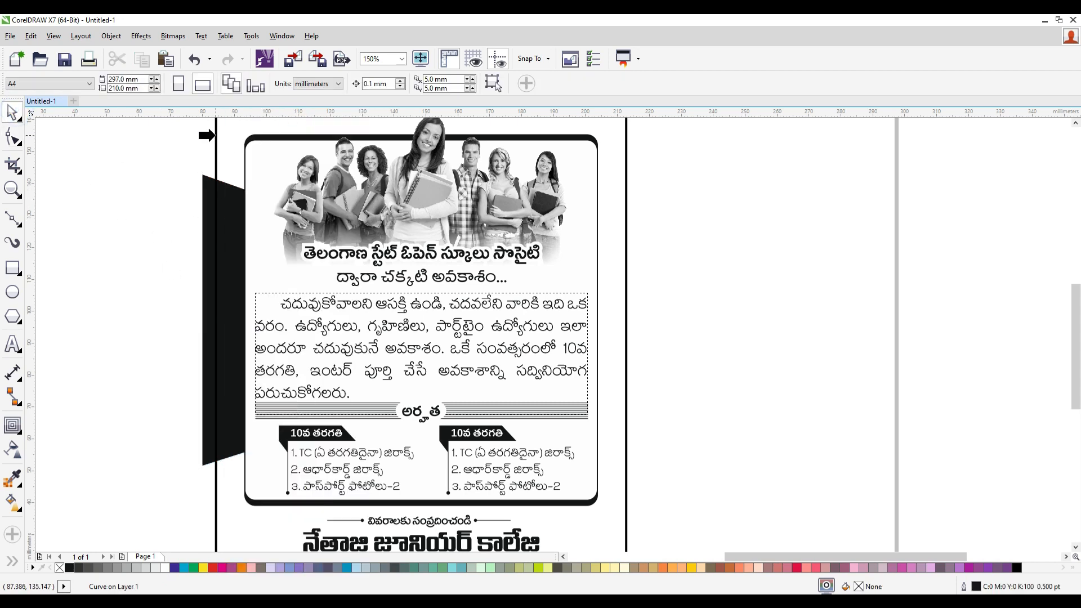
{"action": "left_click", "coordinate": [218, 139]}
{"action": "left_click", "coordinate": [146, 299]}
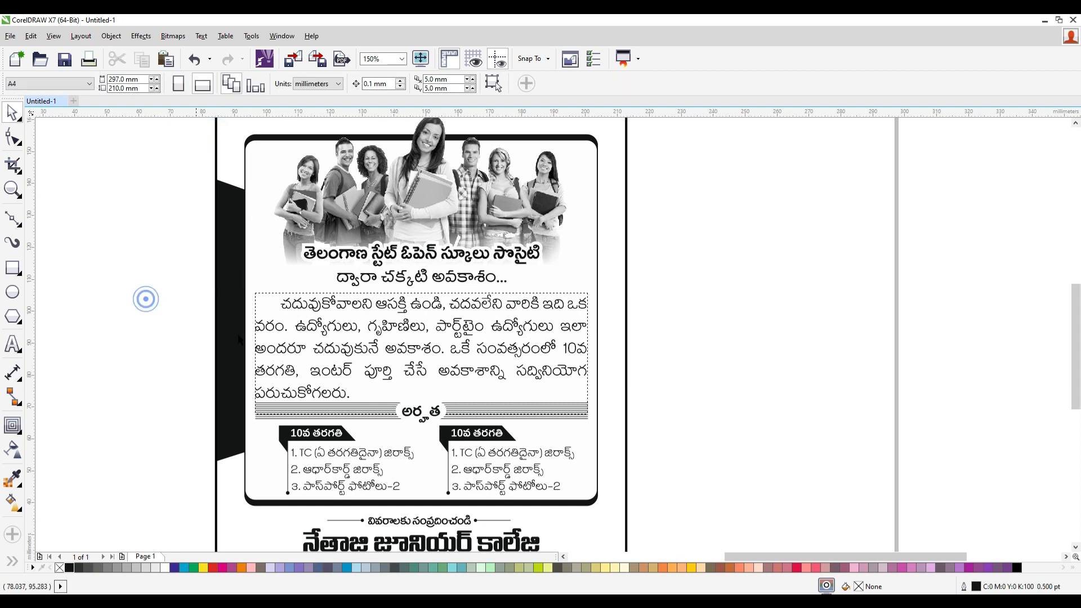
- Open the border's PowerClip contents for editing and make a mirrored copy of the black side shape for the opposite edge
{"action": "scroll", "coordinate": [267, 352], "scroll_direction": "down", "scroll_amount": 1}
{"action": "left_click", "coordinate": [248, 299]}
{"action": "double_click", "coordinate": [248, 298]}
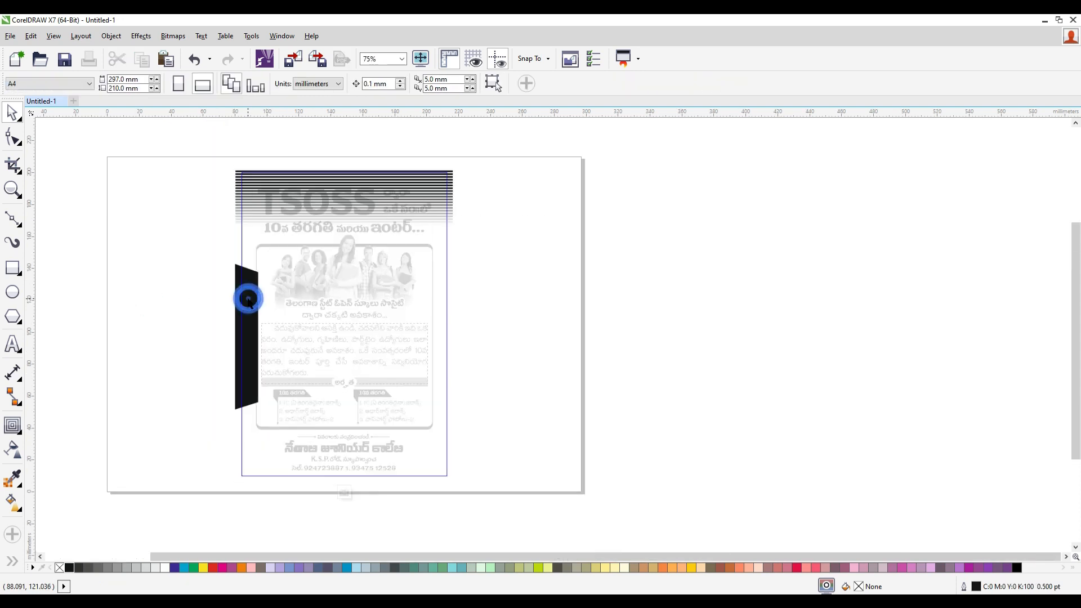
{"action": "left_click", "coordinate": [248, 299]}
{"action": "left_click_drag", "start_coordinate": [231, 336], "coordinate": [440, 347]}
{"action": "right_click", "coordinate": [269, 340]}
- Nudge the mirrored black shape outward along the pamphlet's right border and finish editing the PowerClip contents
{"action": "key", "text": "Right"}
{"action": "key", "text": "Right"}
{"action": "key", "text": "Left"}
{"action": "key", "text": "Right"}
{"action": "key", "text": "Right"}
{"action": "right_click", "coordinate": [448, 290]}
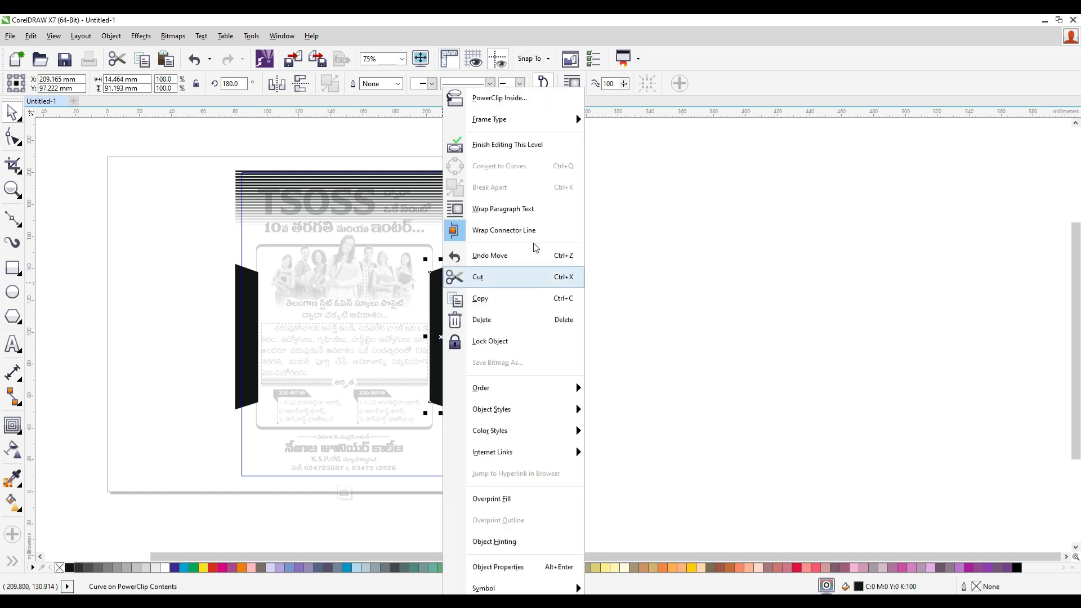
{"action": "left_click", "coordinate": [535, 146]}
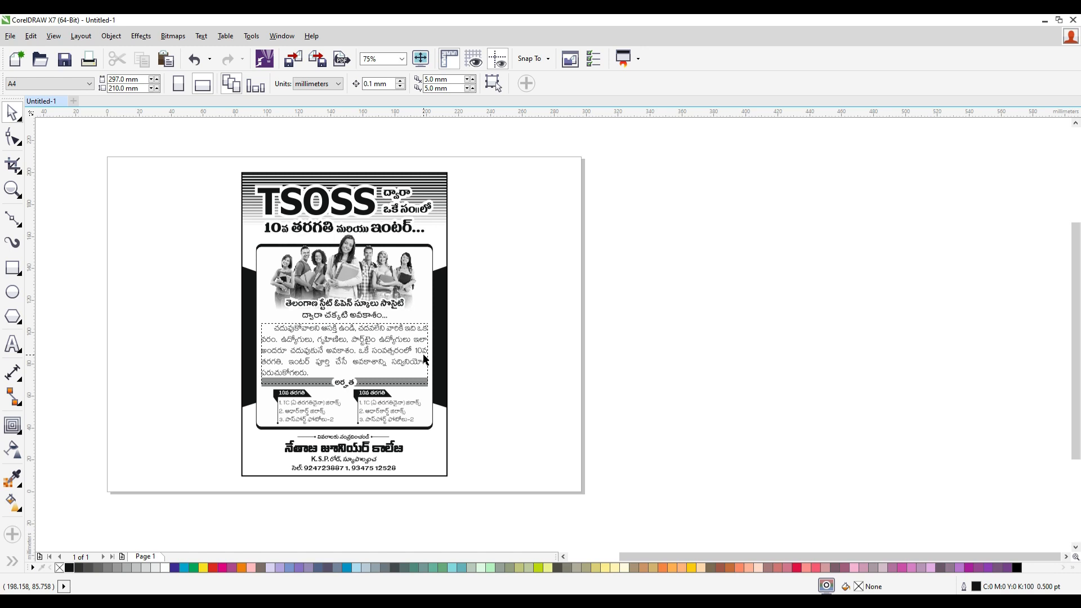
- Move the grouped pamphlet about 54 mm right and 12 mm up on the page
{"action": "left_click", "coordinate": [391, 339]}
{"action": "left_click_drag", "start_coordinate": [392, 339], "coordinate": [478, 320]}
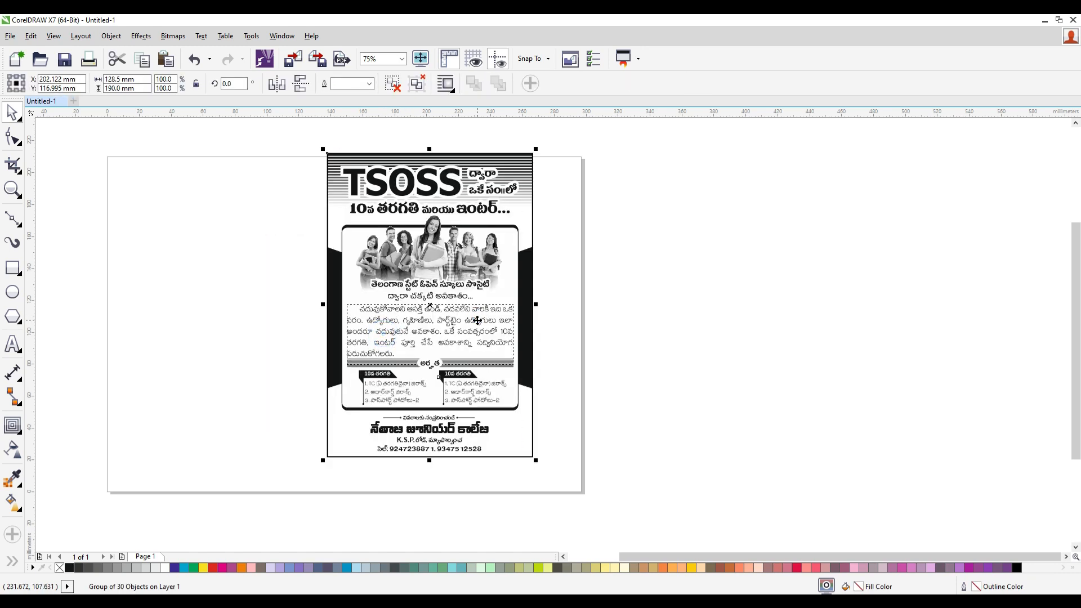
- Undo the last move of the grouped pamphlet and leave the group deselected
{"action": "key", "text": "ctrl+z"}
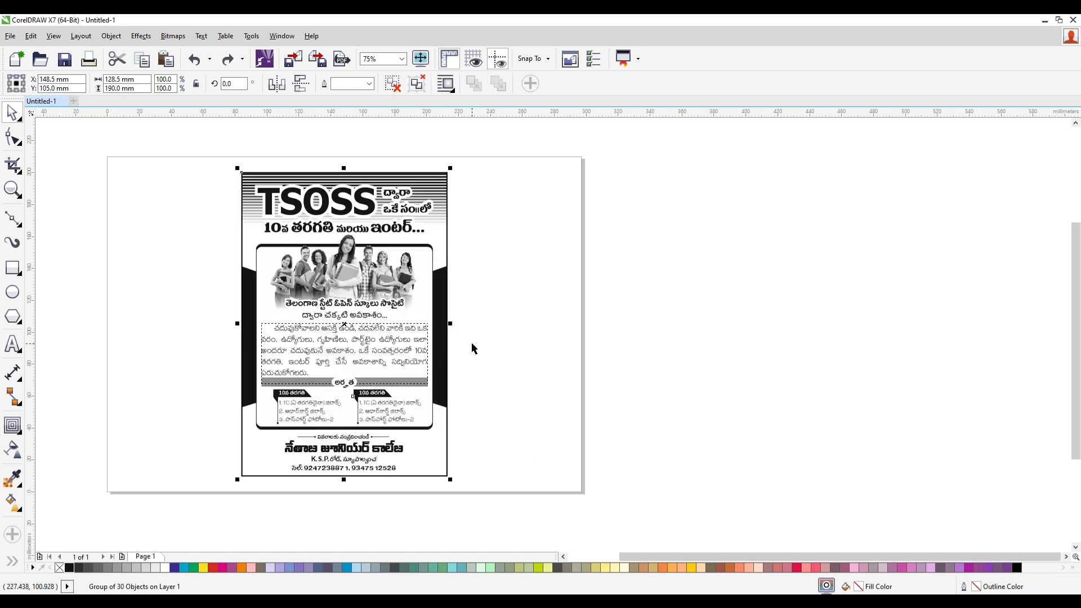
{"action": "left_click", "coordinate": [533, 407]}
{"action": "left_click_drag", "start_coordinate": [215, 153], "coordinate": [491, 512]}
{"action": "left_click", "coordinate": [627, 284]}
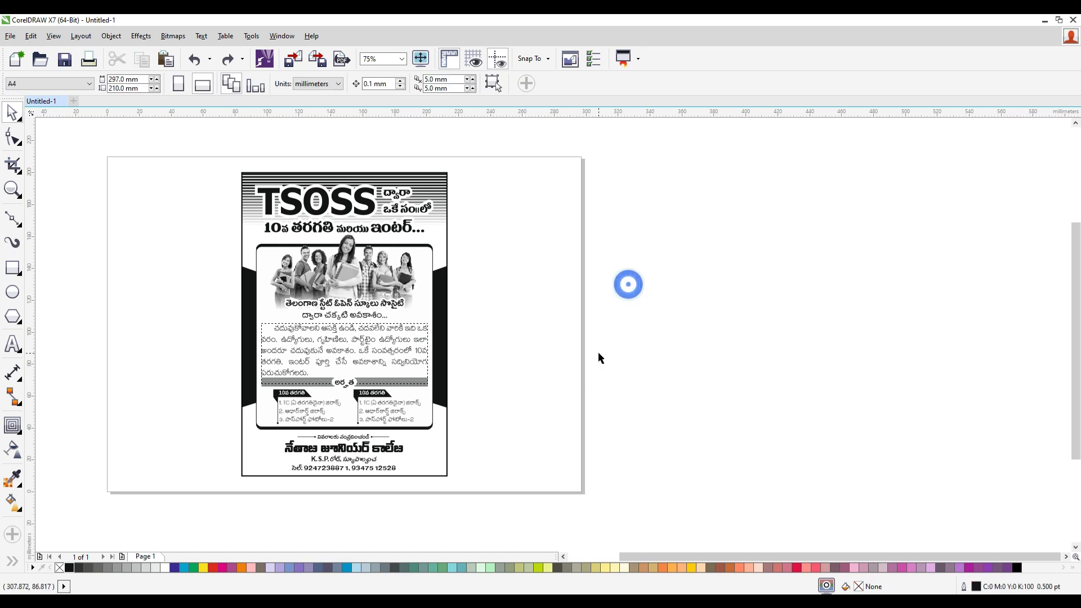
{"action": "left_click_drag", "start_coordinate": [188, 158], "coordinate": [546, 524]}
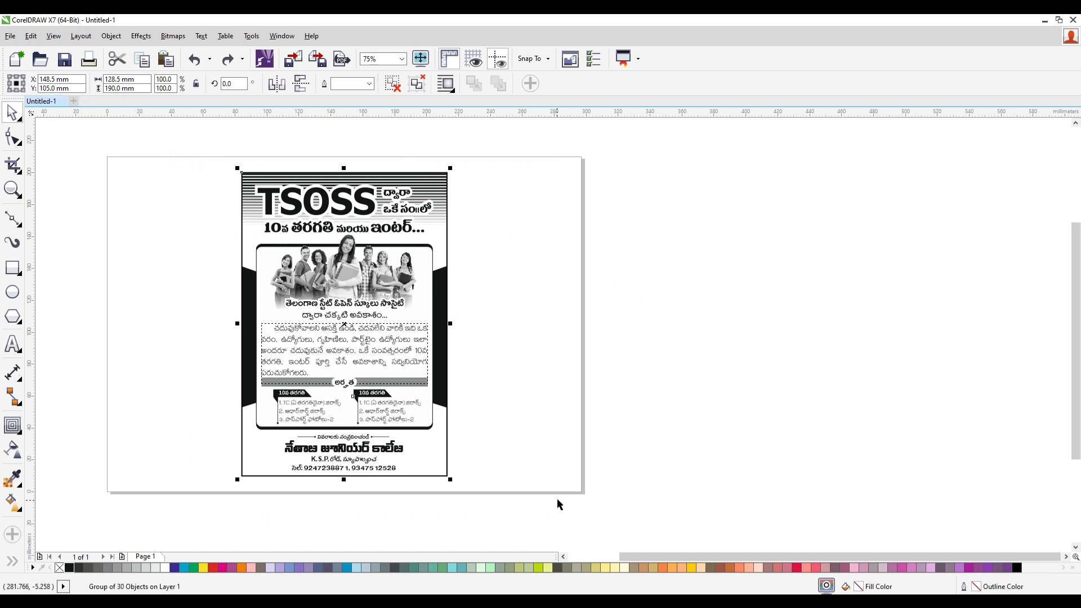
{"action": "left_click", "coordinate": [523, 444]}
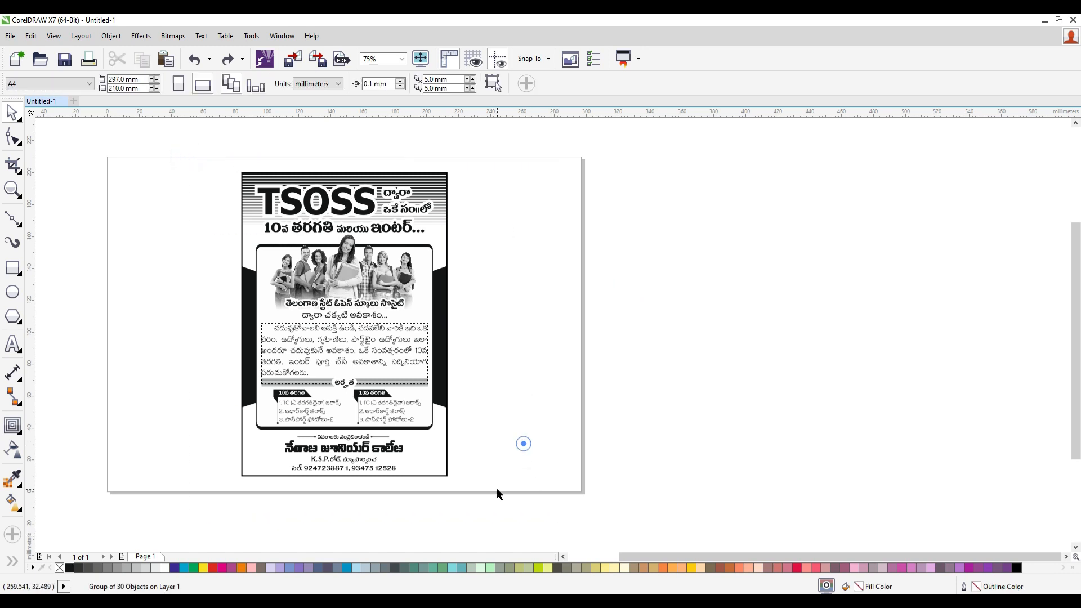
- Draw a rectangle about 145 × 204 mm covering the whole pamphlet, with no outline and a magenta fill
{"action": "left_click", "coordinate": [13, 268]}
{"action": "left_click_drag", "start_coordinate": [227, 162], "coordinate": [458, 488]}
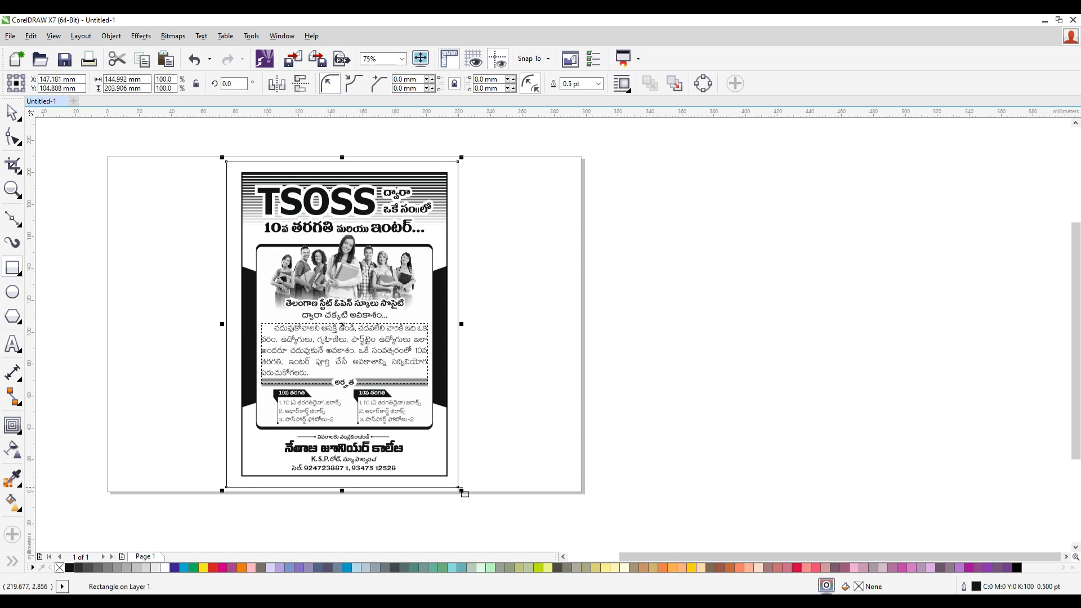
{"action": "right_click", "coordinate": [60, 568]}
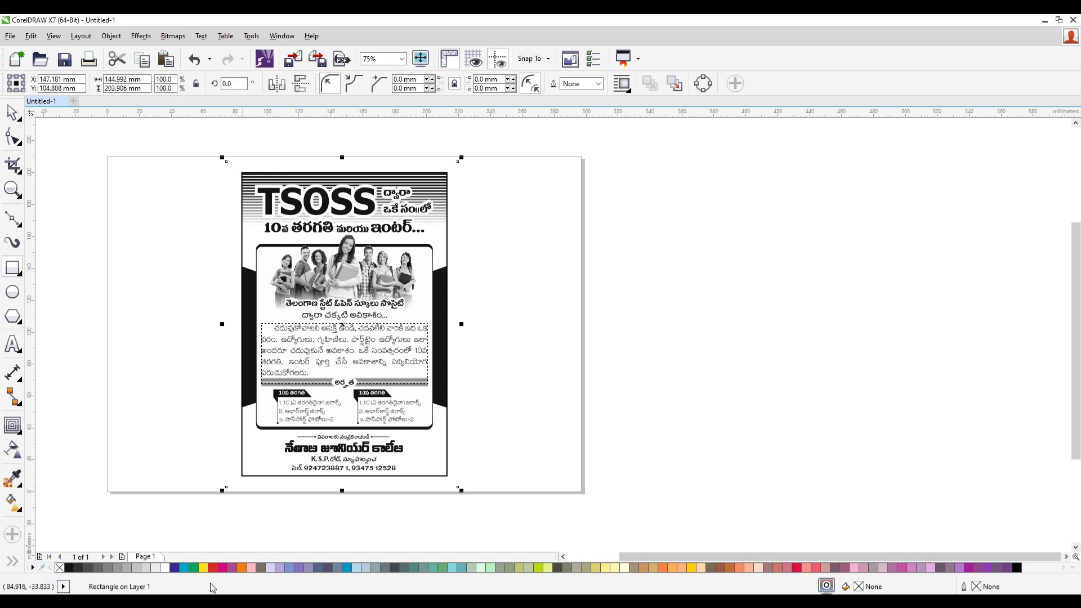
{"action": "left_click", "coordinate": [223, 568]}
{"action": "left_click", "coordinate": [16, 115]}
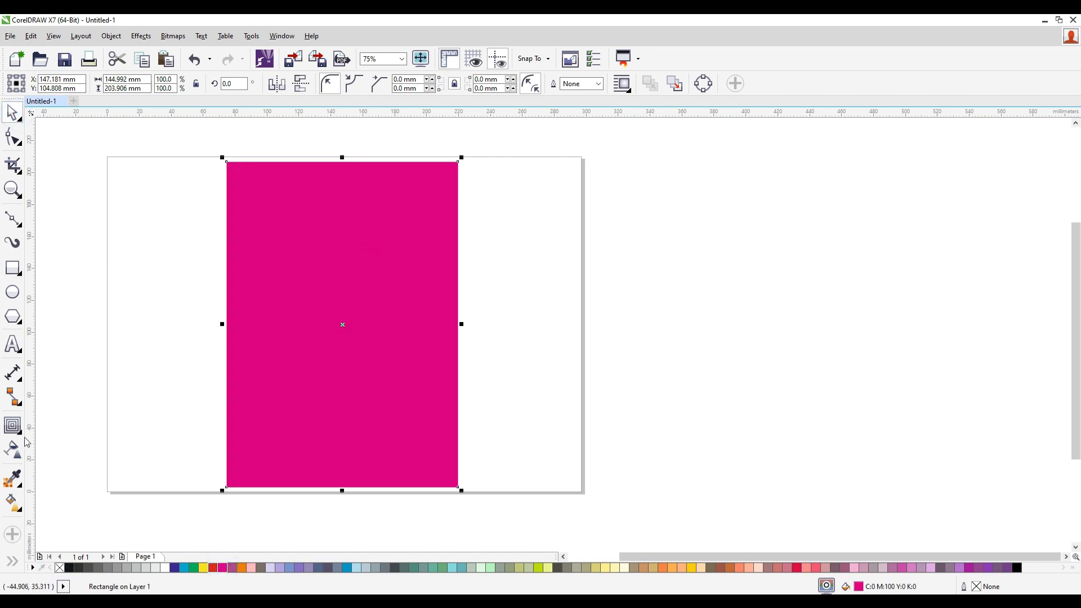
- Apply a 50 uniform transparency to the magenta rectangle, trying the Color merge mode before setting Screen
{"action": "left_click", "coordinate": [19, 459]}
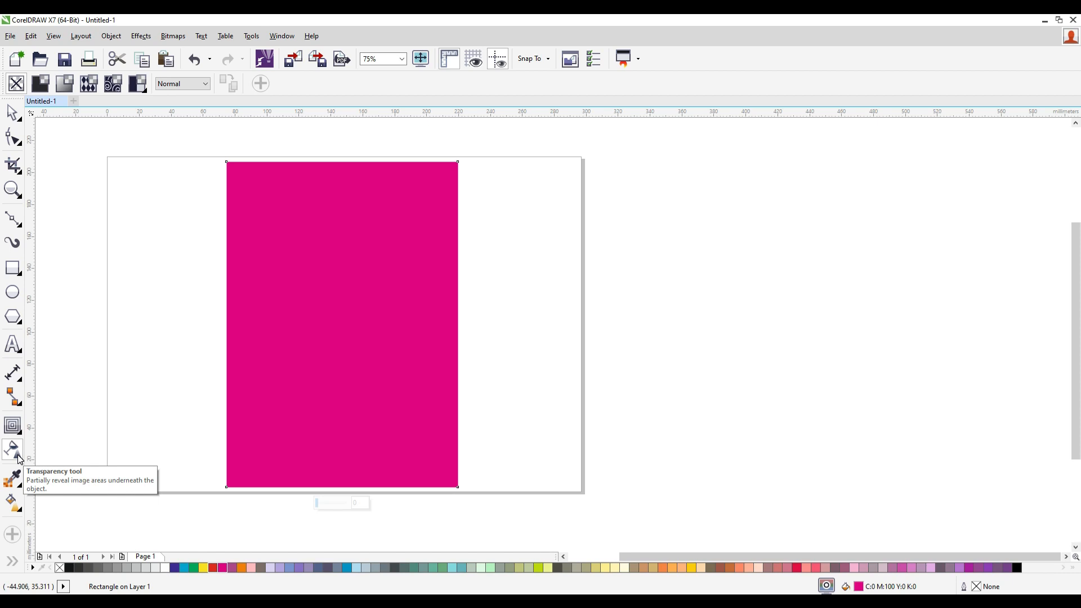
{"action": "left_click", "coordinate": [40, 83]}
{"action": "left_click", "coordinate": [201, 86]}
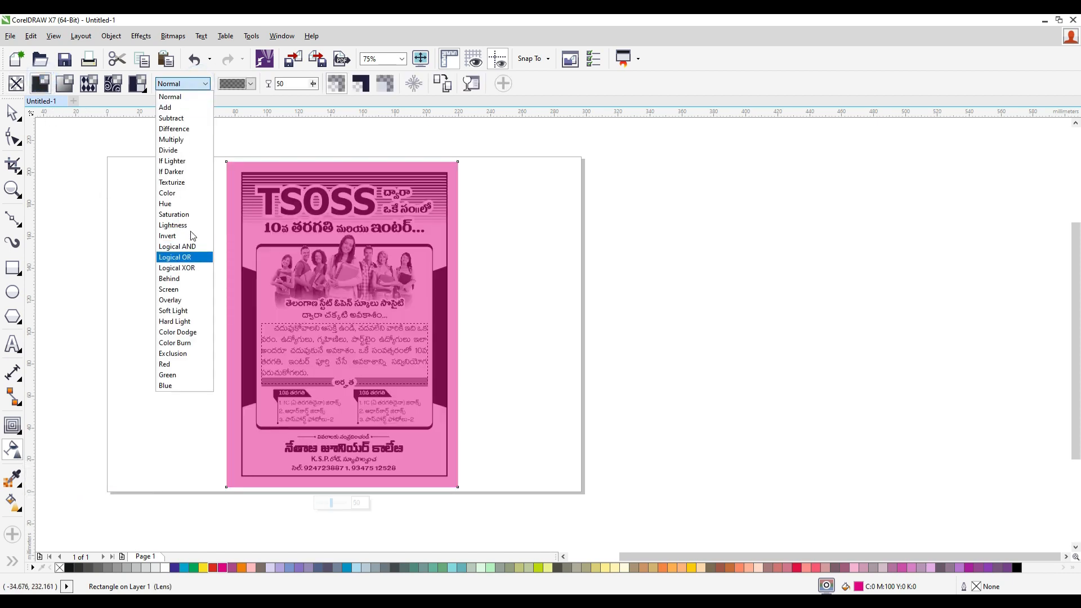
{"action": "left_click", "coordinate": [194, 192]}
{"action": "left_click", "coordinate": [202, 85]}
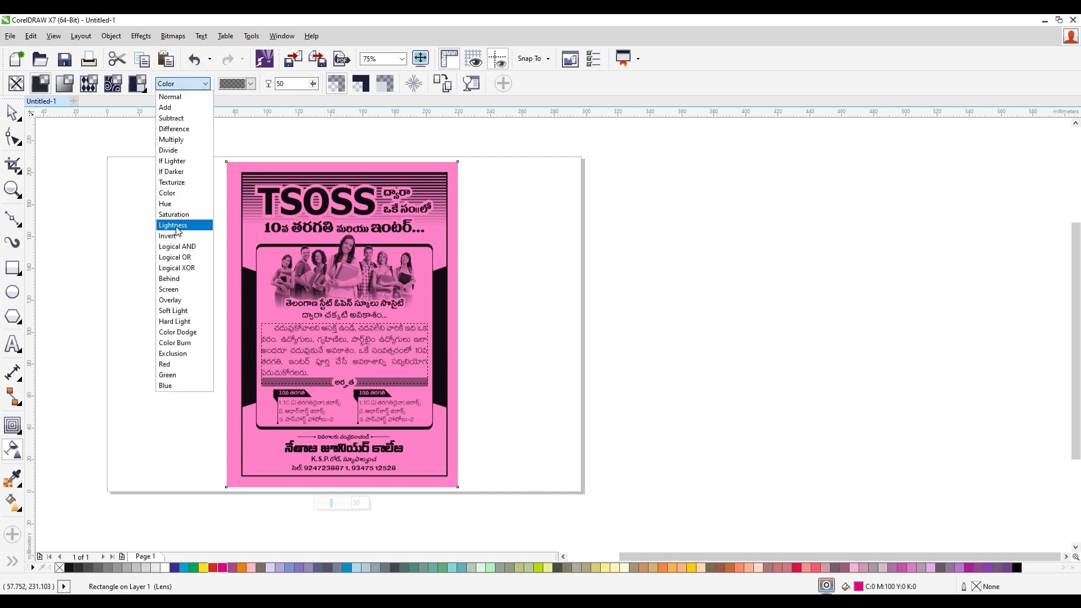
{"action": "left_click", "coordinate": [189, 290]}
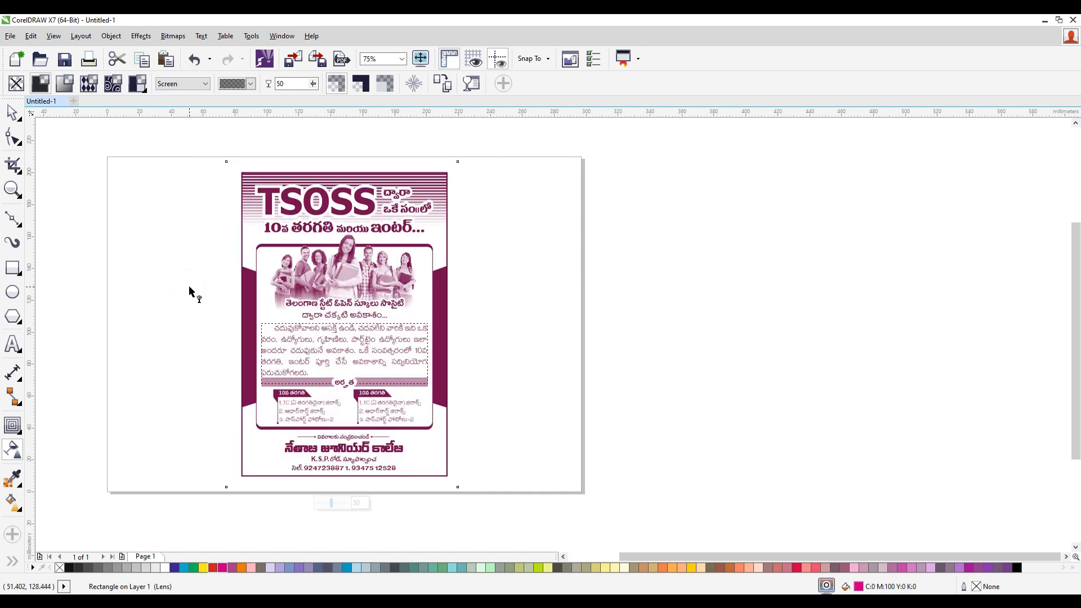
- Try the Add, Subtract, Difference and Multiply merge modes on the magenta rectangle's transparency
{"action": "left_click", "coordinate": [203, 84]}
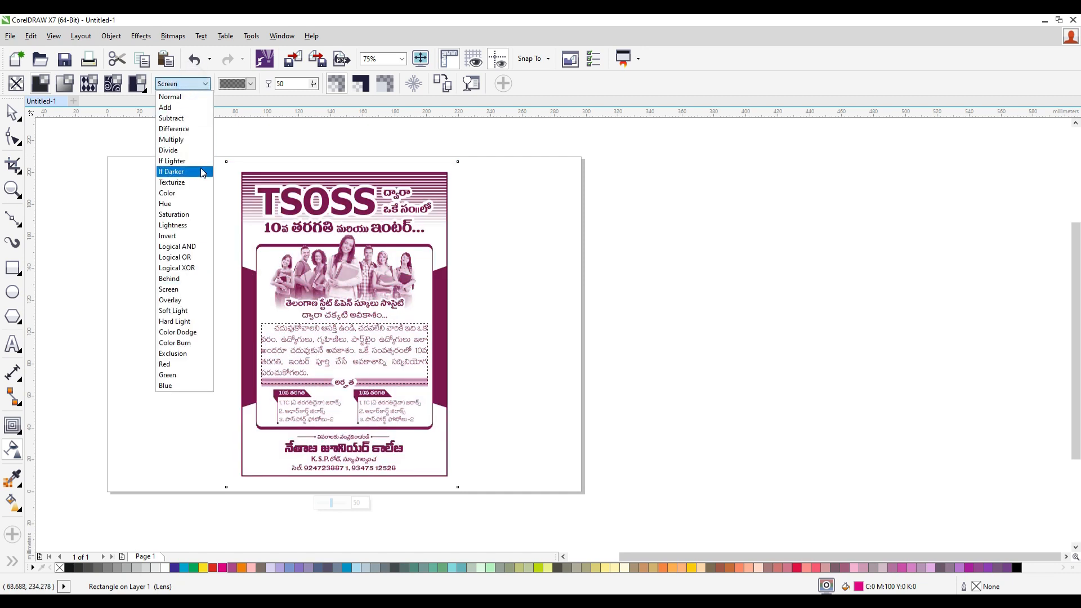
{"action": "left_click", "coordinate": [179, 107]}
{"action": "left_click", "coordinate": [197, 83]}
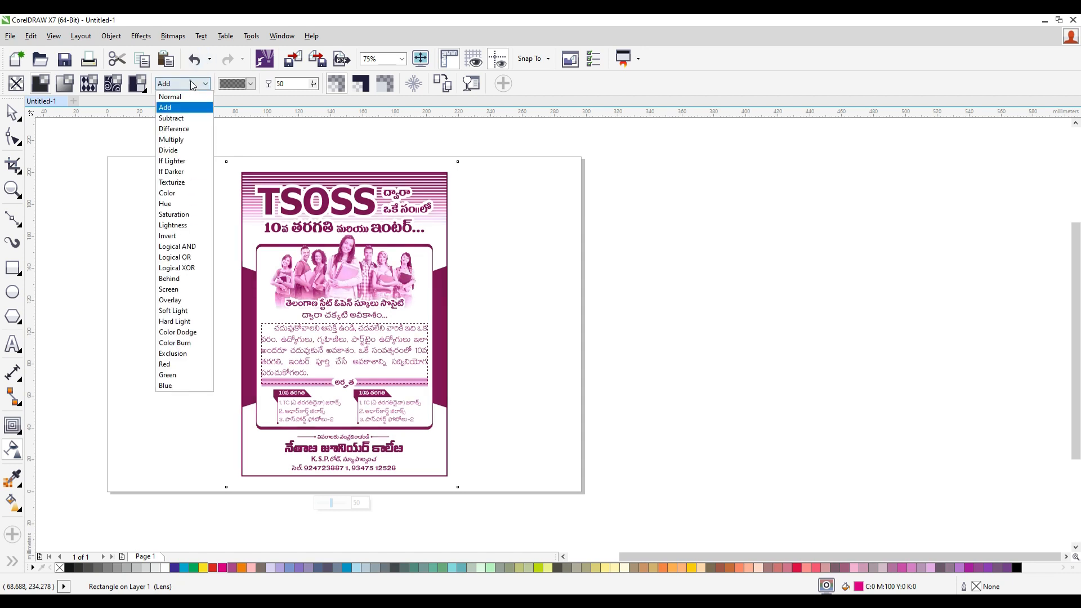
{"action": "left_click", "coordinate": [183, 116]}
{"action": "left_click", "coordinate": [184, 84]}
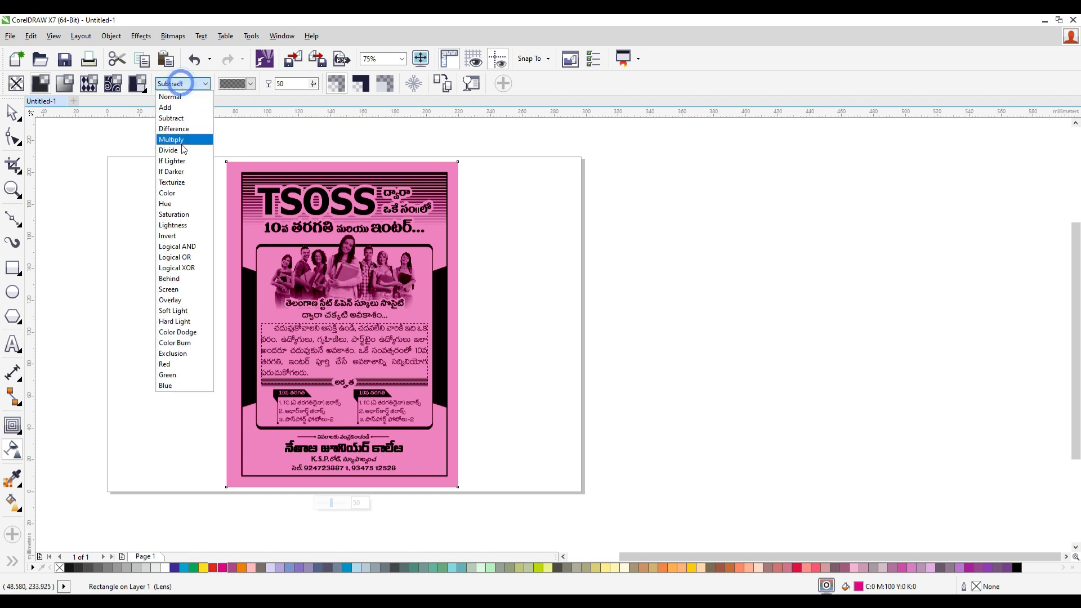
{"action": "left_click", "coordinate": [179, 129]}
{"action": "left_click", "coordinate": [182, 79]}
{"action": "left_click", "coordinate": [188, 139]}
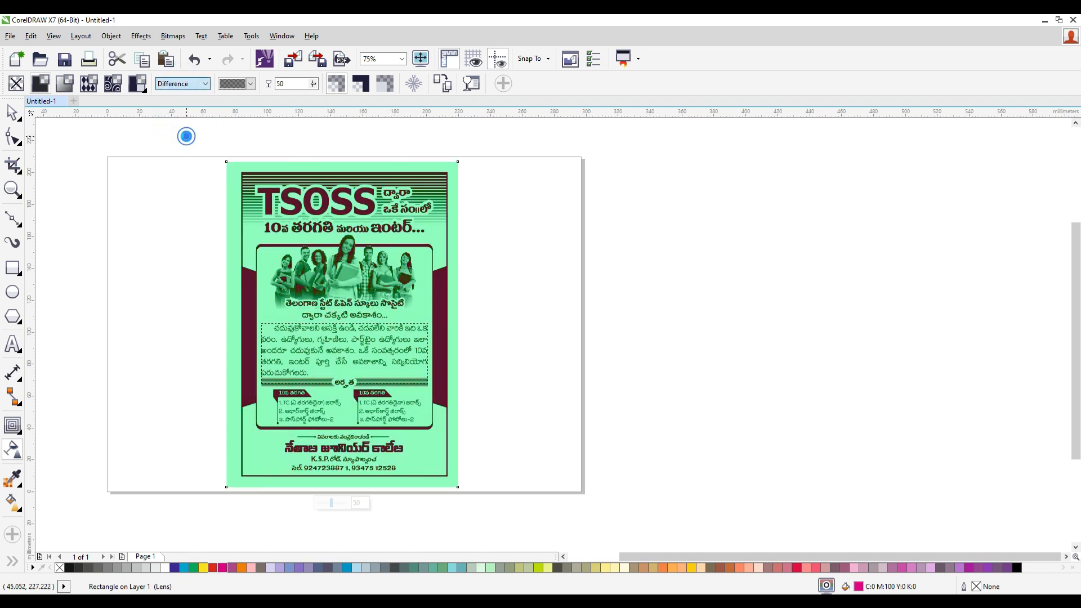
- Try the Divide, If Lighter, If Darker and Color merge modes on the magenta rectangle's transparency
{"action": "left_click", "coordinate": [182, 83]}
{"action": "left_click", "coordinate": [190, 151]}
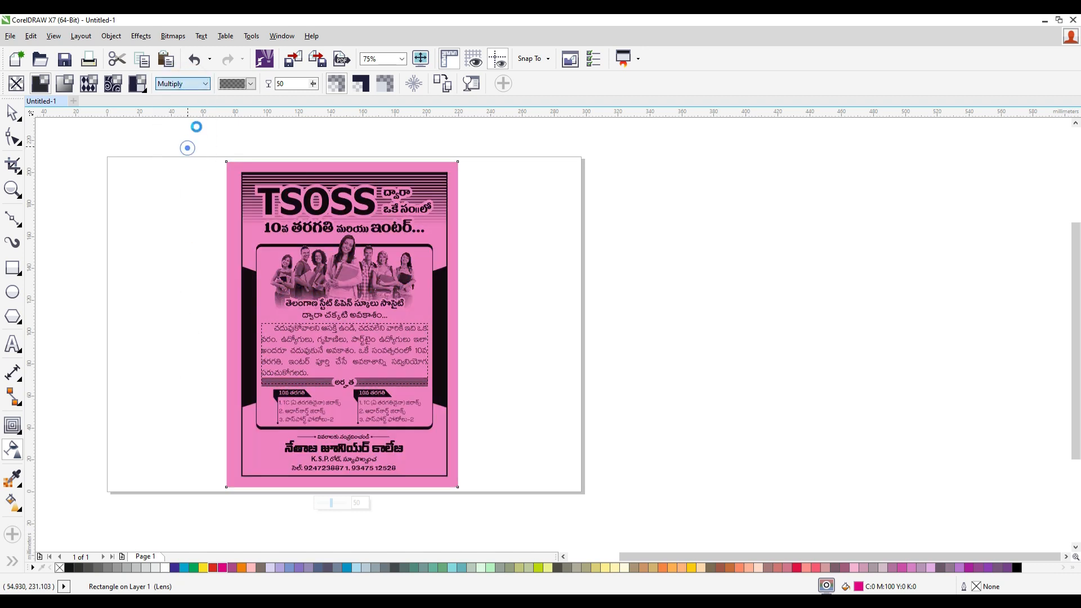
{"action": "left_click", "coordinate": [183, 83]}
{"action": "left_click", "coordinate": [191, 162]}
{"action": "left_click", "coordinate": [183, 83]}
{"action": "left_click", "coordinate": [194, 169]}
{"action": "left_click", "coordinate": [183, 83]}
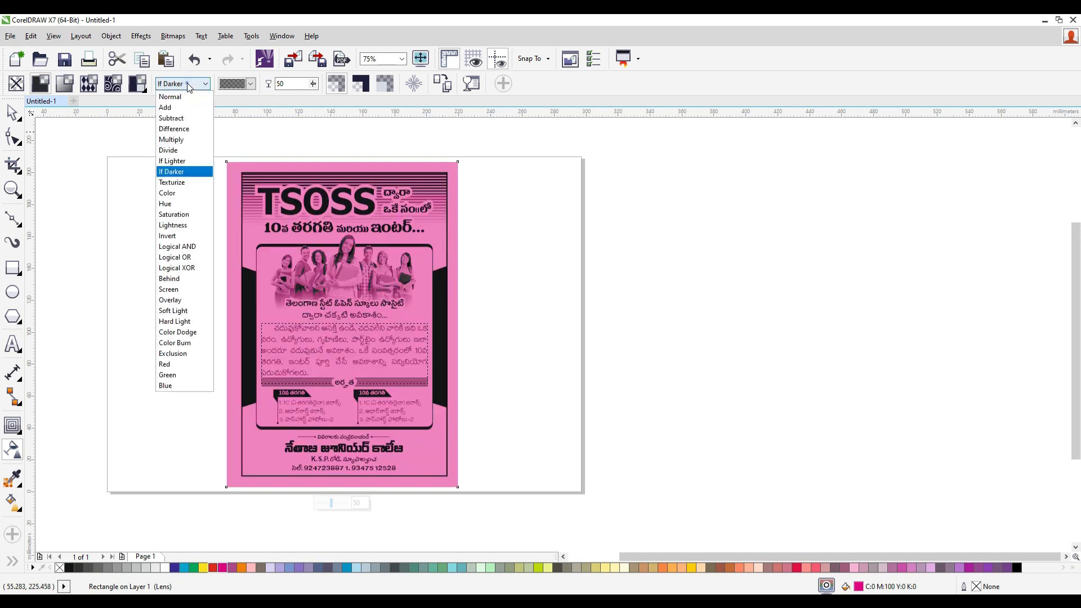
{"action": "left_click", "coordinate": [203, 193]}
- Try the Hue, Saturation and Lightness merge modes on the magenta rectangle's transparency
{"action": "left_click", "coordinate": [196, 83]}
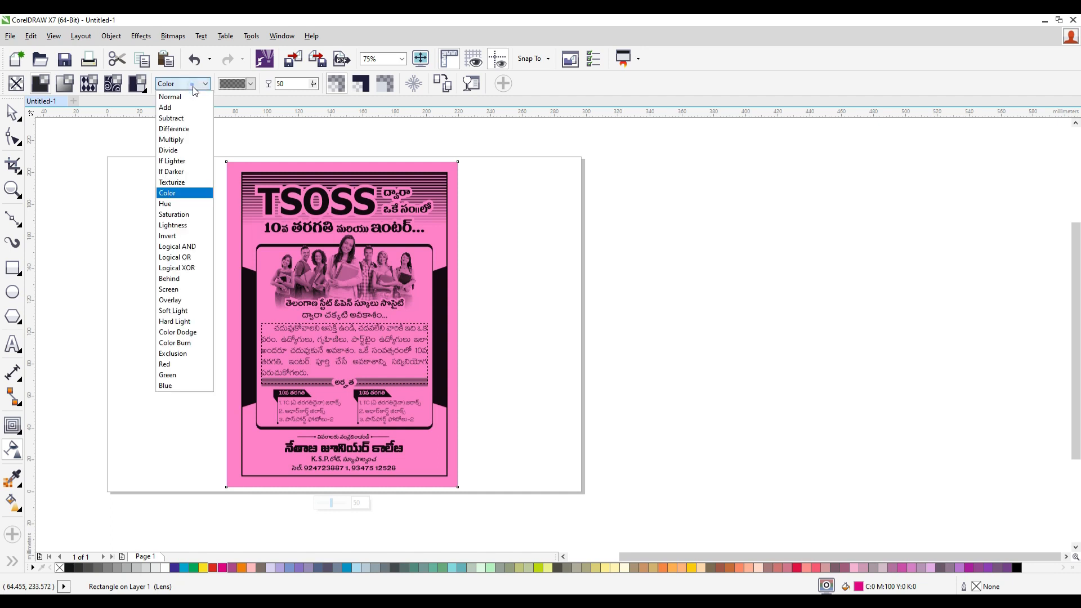
{"action": "left_click", "coordinate": [177, 194]}
{"action": "left_click", "coordinate": [192, 84]}
{"action": "left_click", "coordinate": [191, 200]}
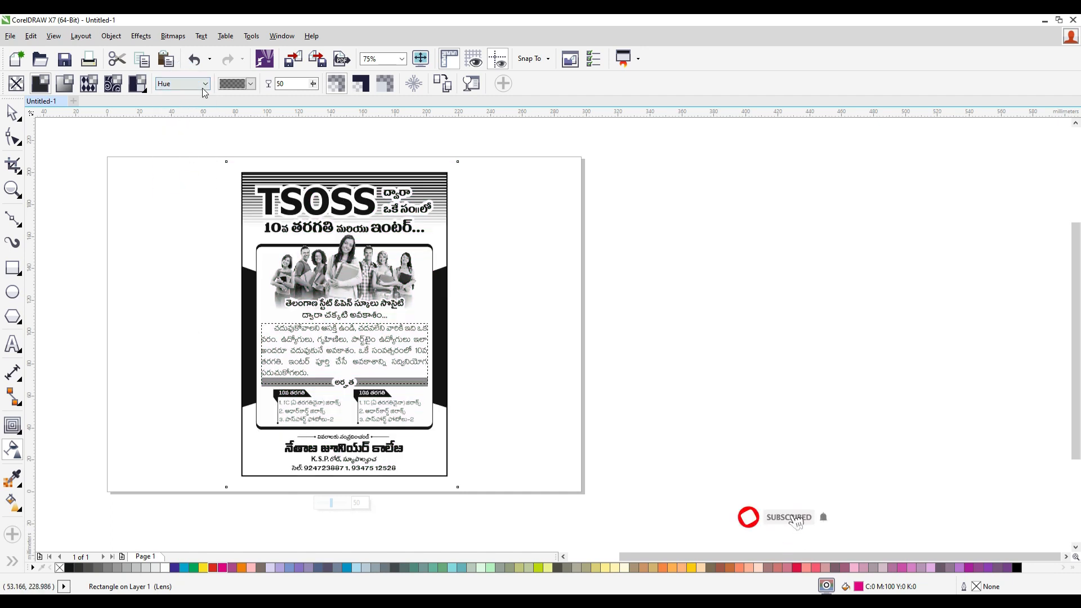
{"action": "left_click", "coordinate": [202, 85]}
{"action": "left_click", "coordinate": [199, 214]}
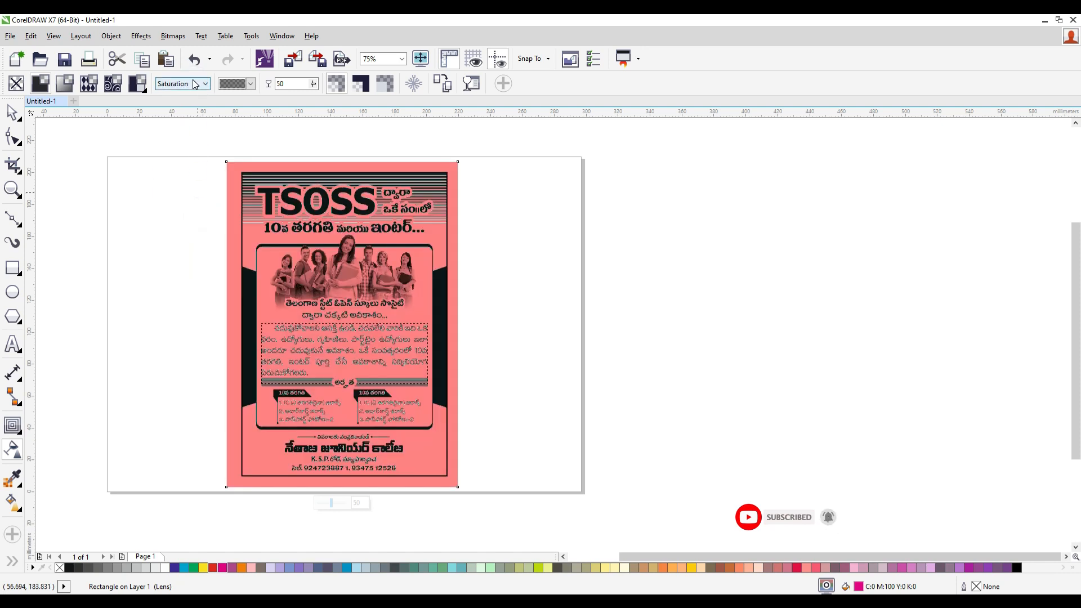
{"action": "left_click", "coordinate": [200, 84]}
{"action": "left_click", "coordinate": [192, 226]}
- Try the Invert and Logical AND merge modes on the magenta rectangle, then return it to Screen
{"action": "left_click", "coordinate": [191, 83]}
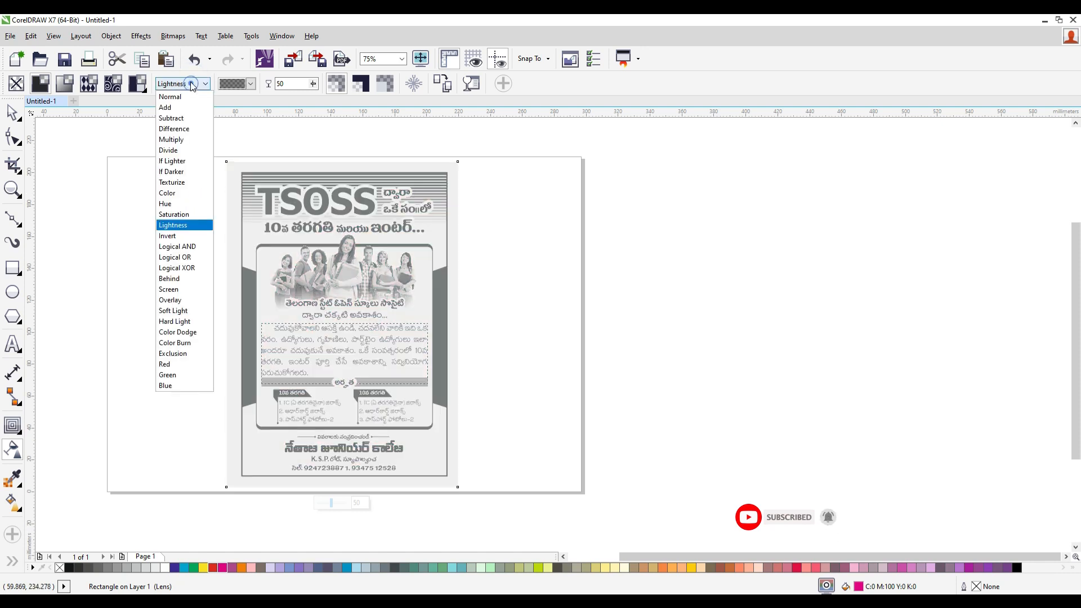
{"action": "left_click", "coordinate": [197, 238]}
{"action": "left_click", "coordinate": [200, 85]}
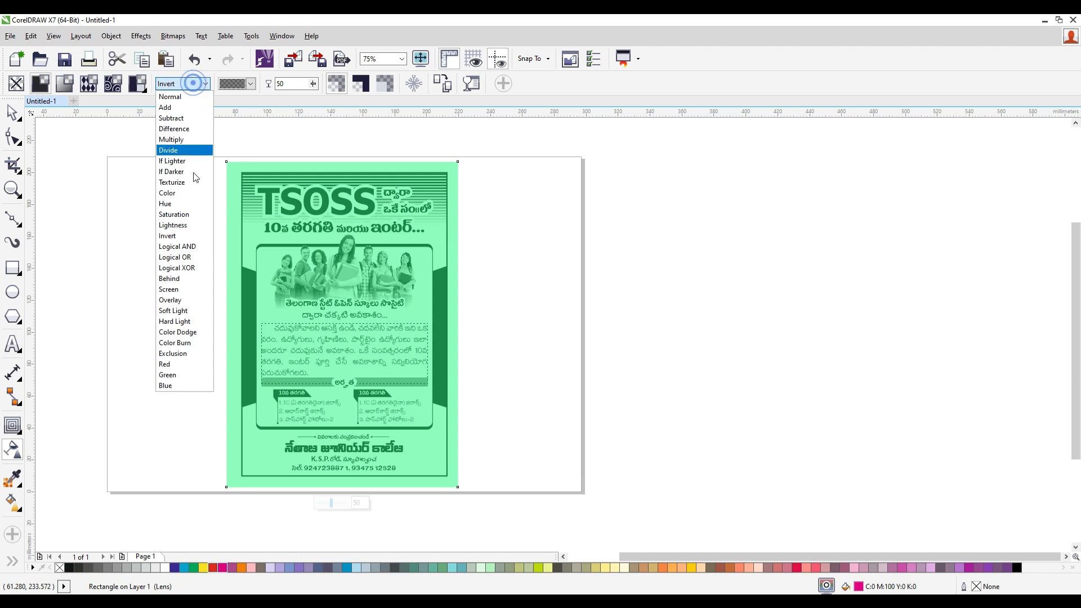
{"action": "left_click", "coordinate": [197, 243]}
{"action": "left_click", "coordinate": [191, 85]}
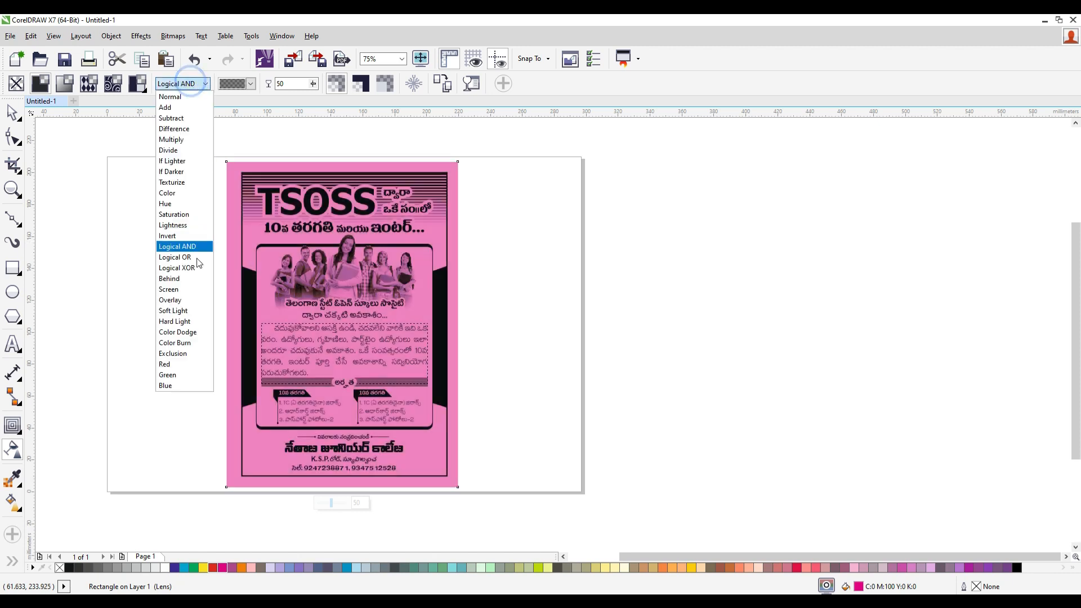
{"action": "left_click", "coordinate": [193, 287]}
{"action": "scroll", "coordinate": [259, 223], "scroll_direction": "up", "scroll_amount": 1}
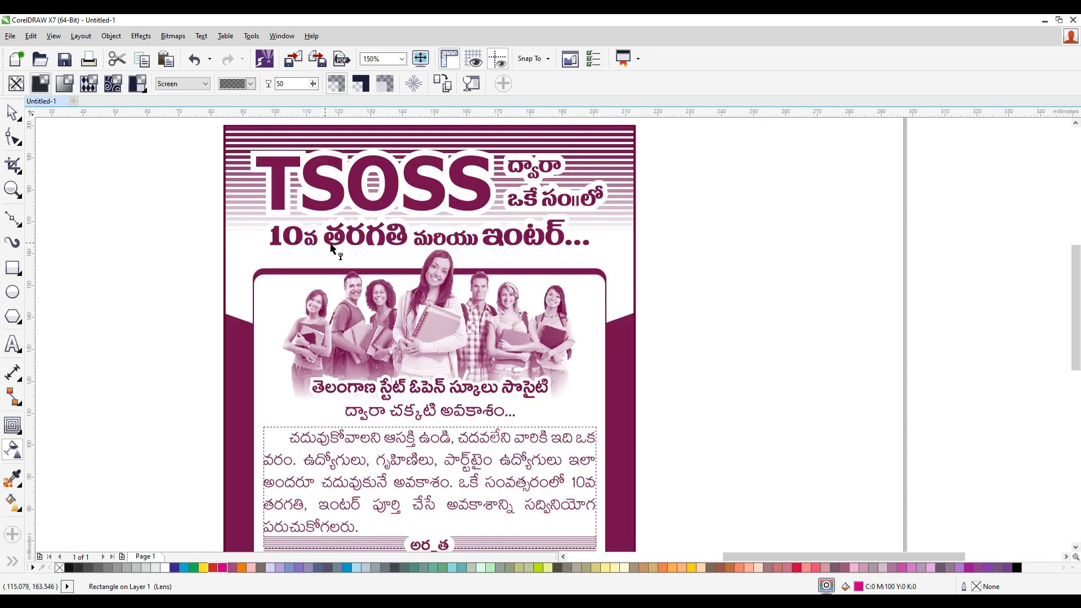
- Try the Overlay, Soft Light, Color Dodge and Color Burn merge modes on the magenta rectangle's transparency
{"action": "left_click", "coordinate": [195, 83]}
{"action": "left_click", "coordinate": [176, 299]}
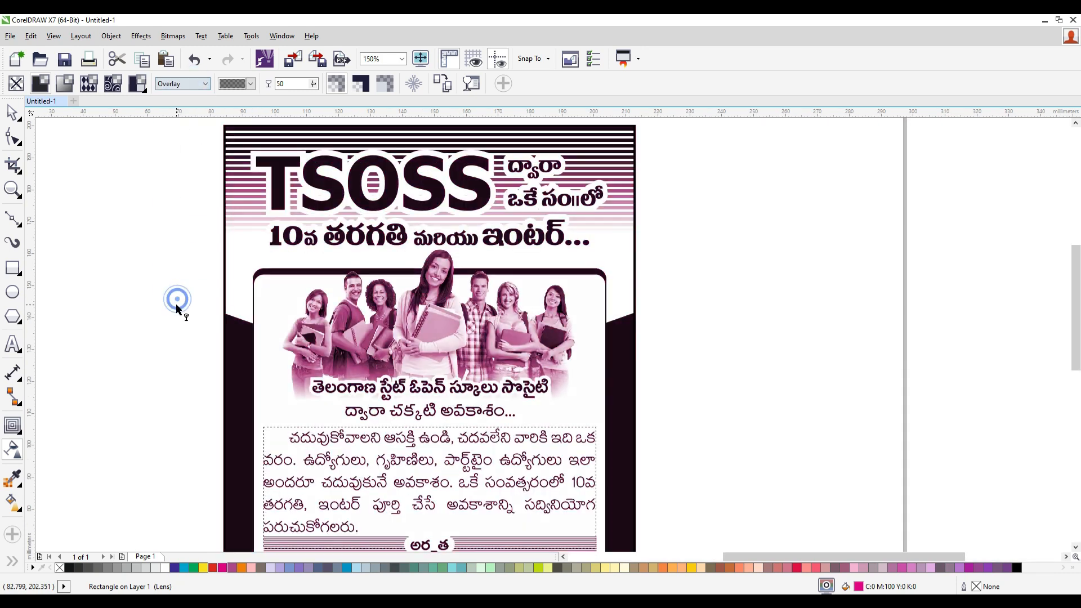
{"action": "left_click", "coordinate": [193, 84]}
{"action": "left_click", "coordinate": [188, 312]}
{"action": "left_click", "coordinate": [205, 84]}
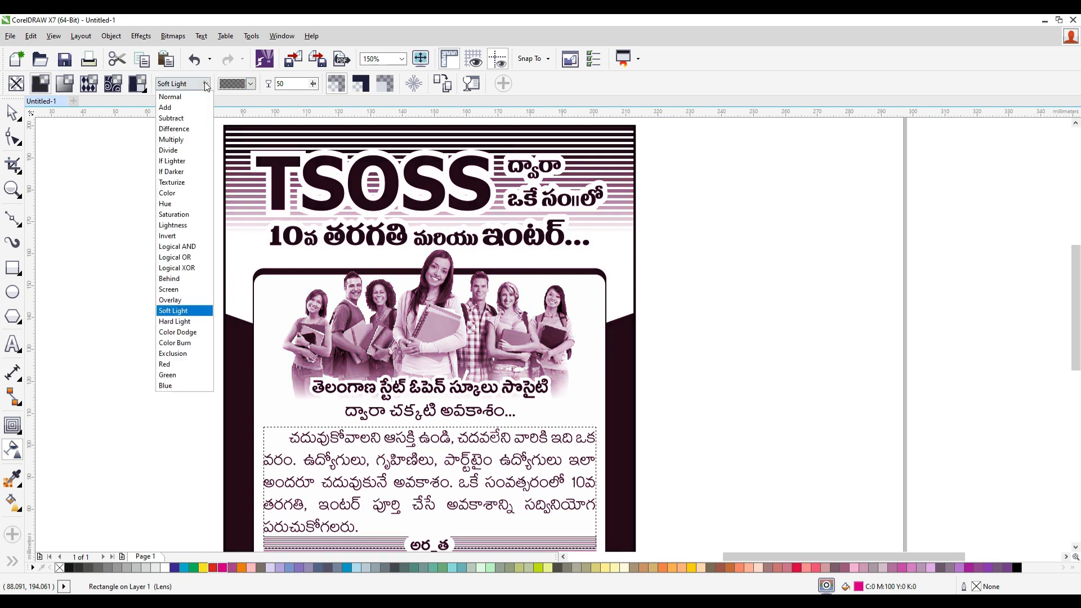
{"action": "left_click", "coordinate": [191, 332]}
{"action": "left_click", "coordinate": [206, 83]}
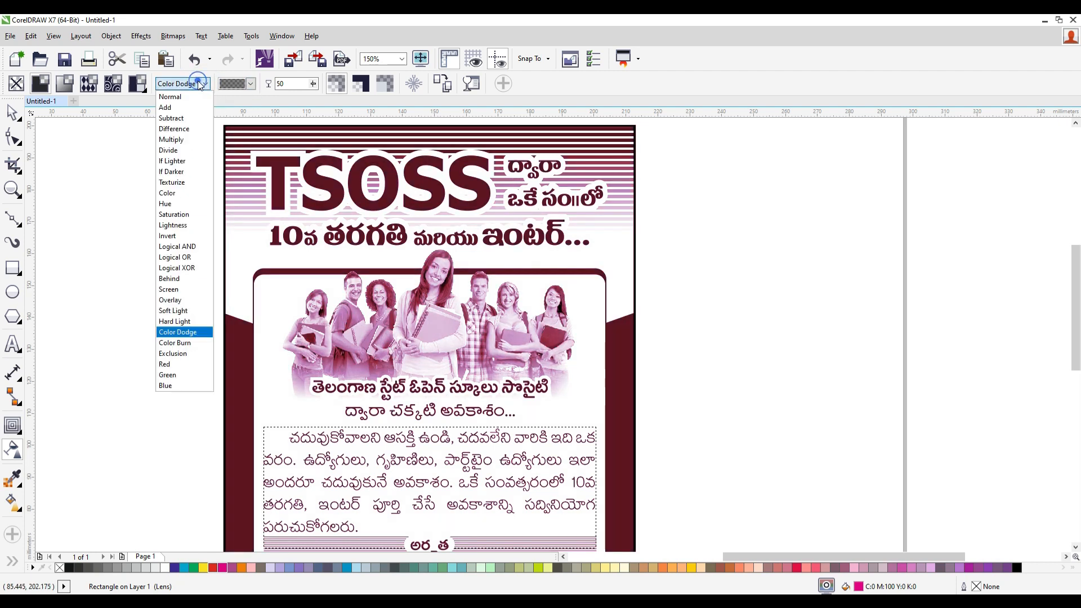
{"action": "left_click", "coordinate": [201, 342]}
- Compare the Exclusion and Behind merge modes on the magenta rectangle, then set its merge mode back to Screen
{"action": "left_click", "coordinate": [202, 83]}
{"action": "left_click", "coordinate": [183, 353]}
{"action": "left_click", "coordinate": [177, 83]}
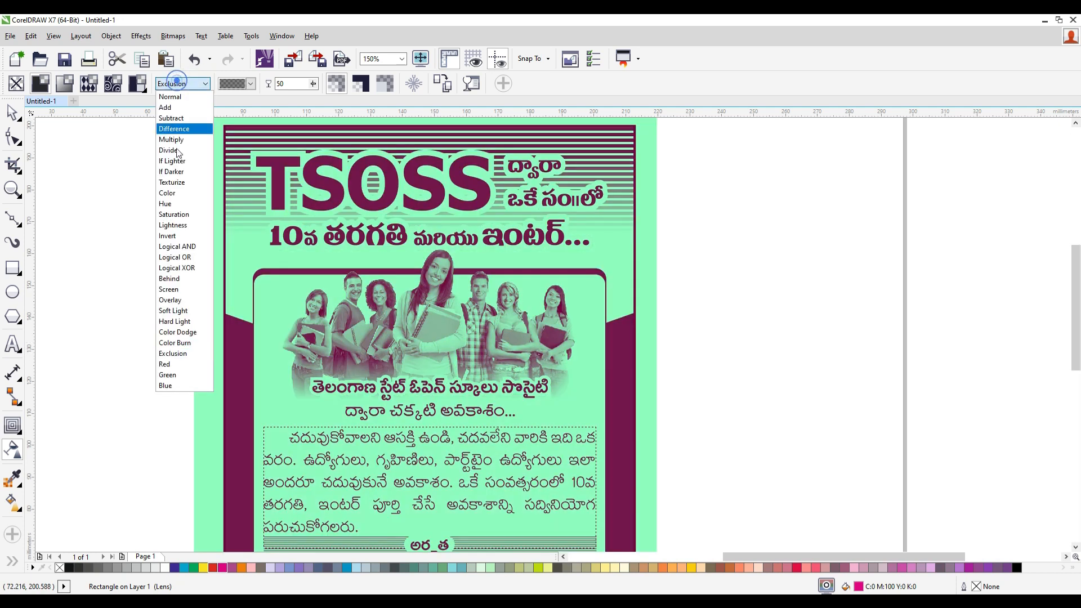
{"action": "left_click", "coordinate": [185, 279]}
{"action": "left_click", "coordinate": [195, 83]}
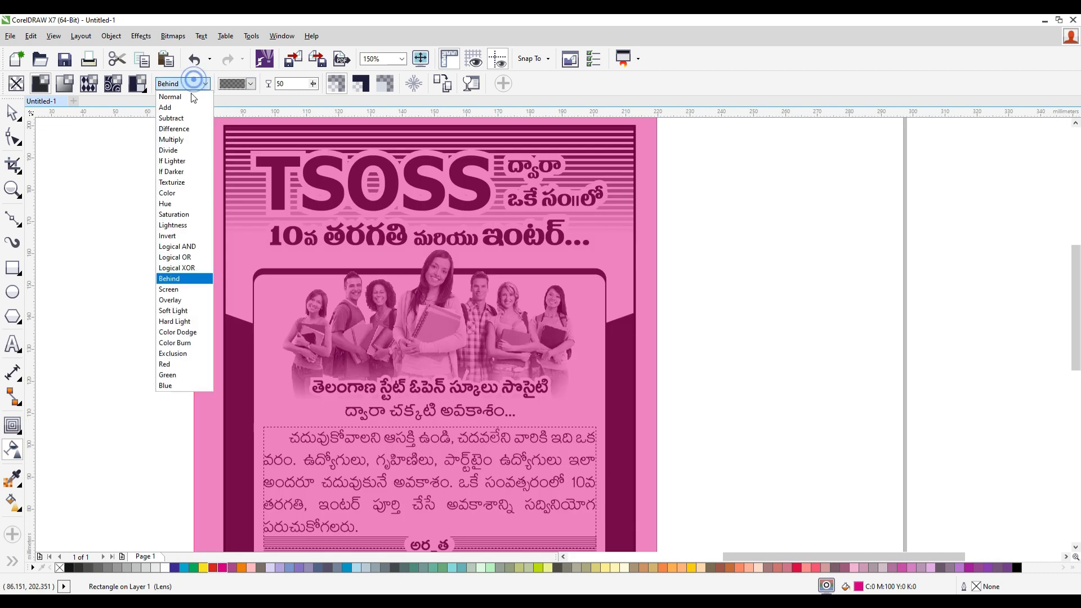
{"action": "left_click", "coordinate": [179, 289]}
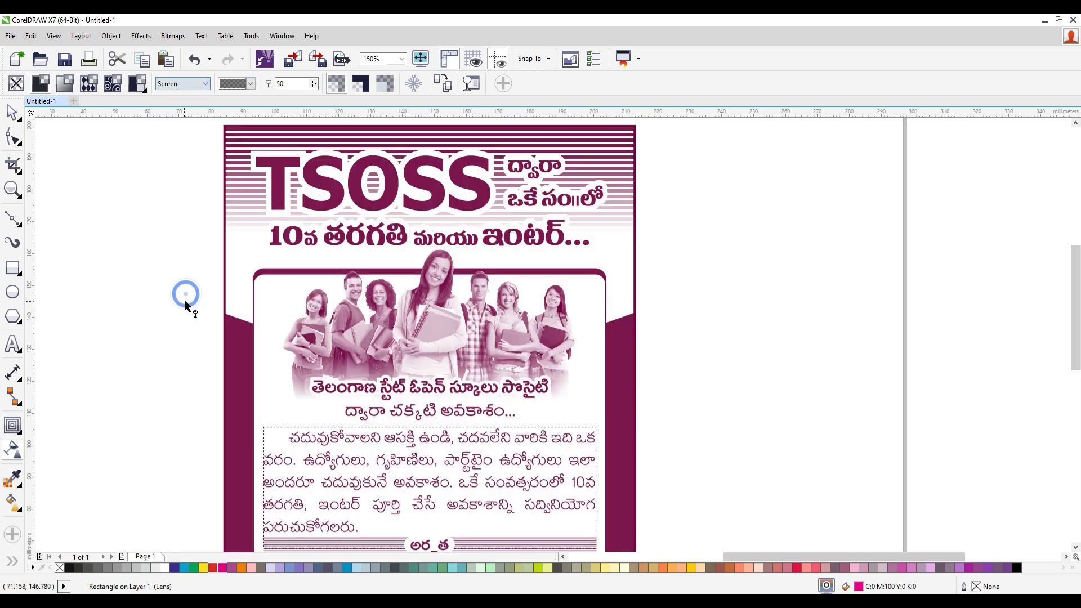
- Select the transparent rectangle over the pamphlet and change its fill to yellow
{"action": "left_click", "coordinate": [12, 112]}
{"action": "left_click", "coordinate": [582, 436]}
{"action": "scroll", "coordinate": [597, 450], "scroll_direction": "down", "scroll_amount": 2}
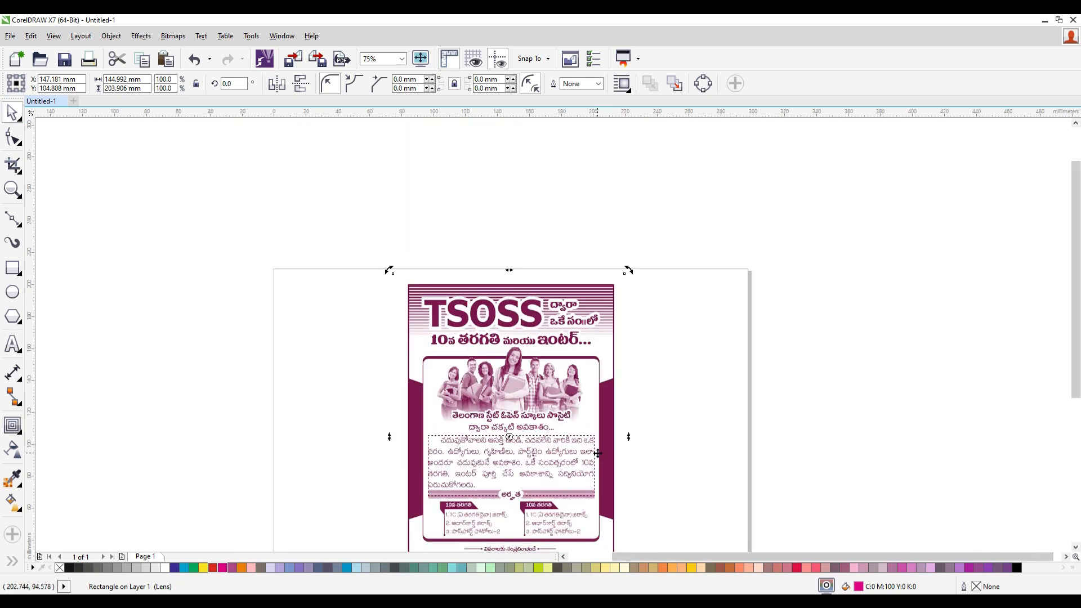
{"action": "left_click", "coordinate": [664, 458]}
{"action": "left_click", "coordinate": [624, 282]}
{"action": "left_click", "coordinate": [204, 567]}
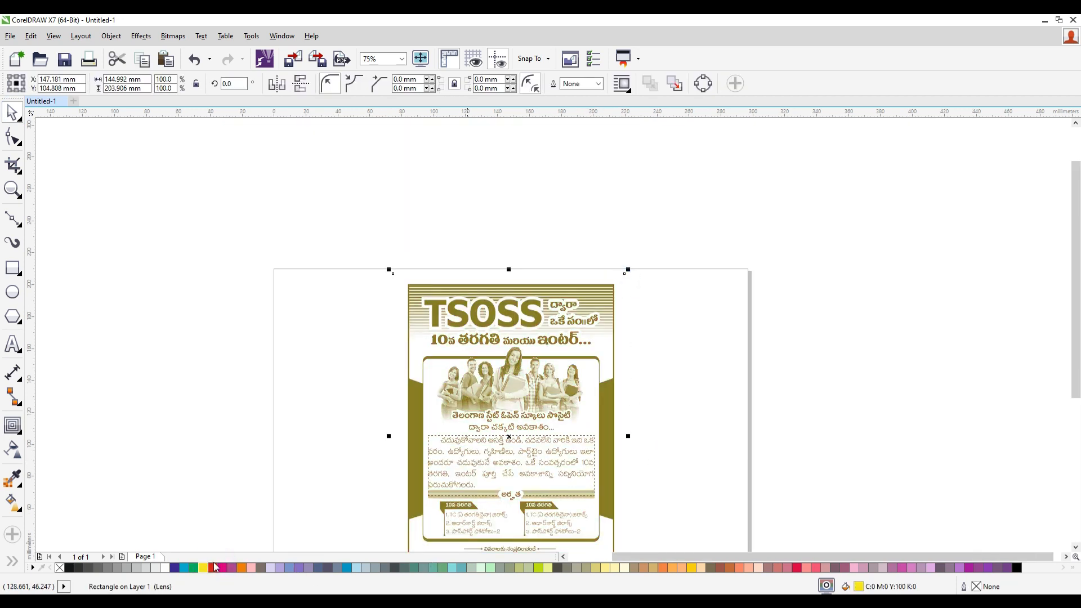
{"action": "scroll", "coordinate": [614, 445], "scroll_direction": "up", "scroll_amount": 2}
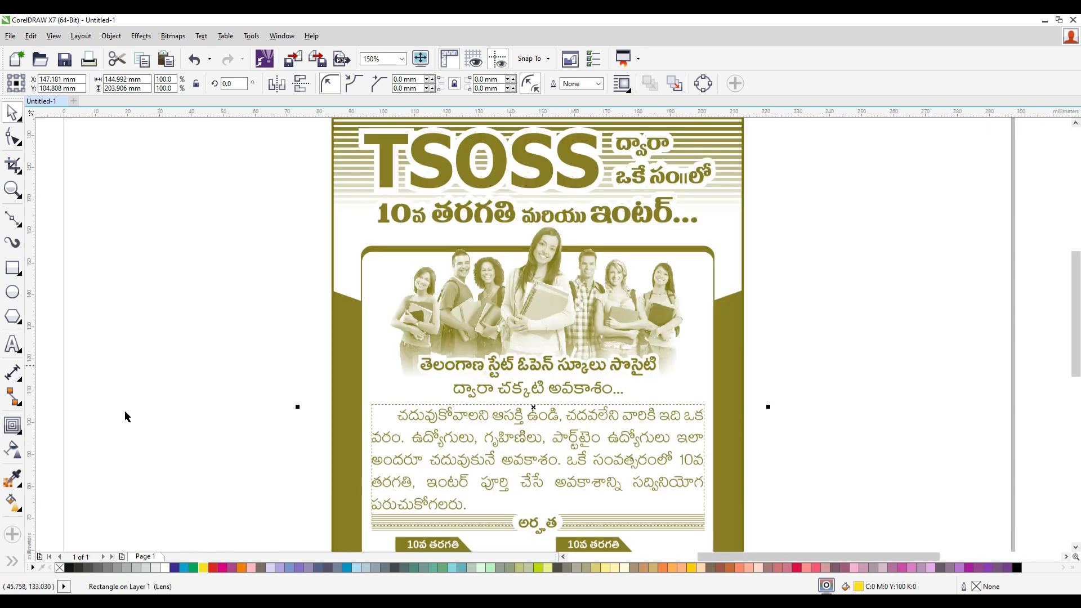
- Return the overlay rectangle's fill to magenta and adjust its transparency merge mode
{"action": "left_click", "coordinate": [9, 450]}
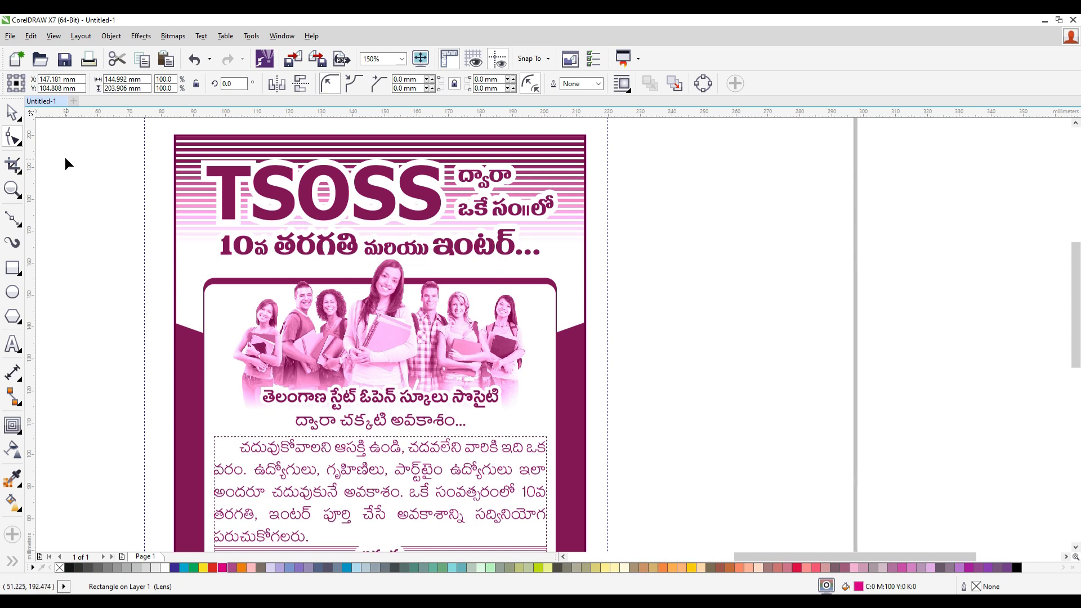
{"action": "left_click", "coordinate": [18, 116]}
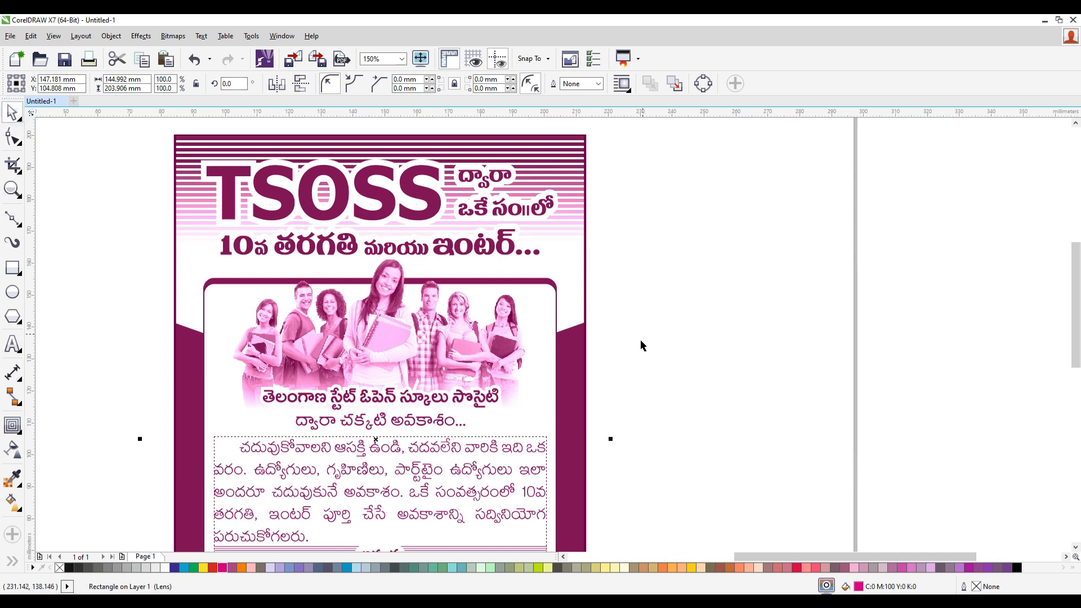
- Set the magenta overlay rectangle's transparency to 0 with the Transparency tool
{"action": "left_click", "coordinate": [21, 442]}
{"action": "left_click", "coordinate": [12, 448]}
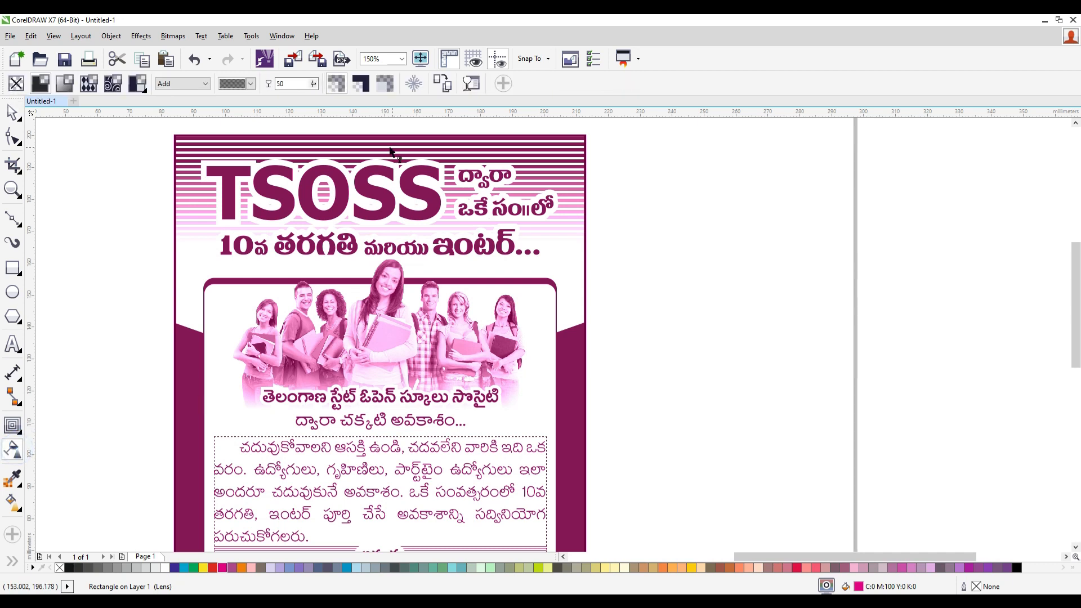
{"action": "left_click", "coordinate": [289, 83]}
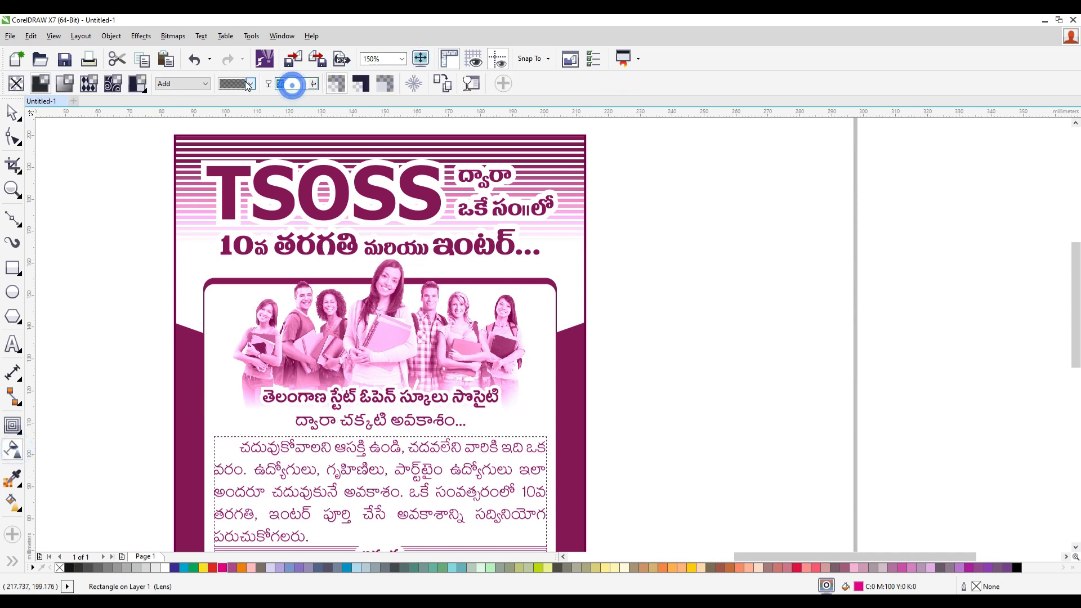
{"action": "key", "text": "Return"}
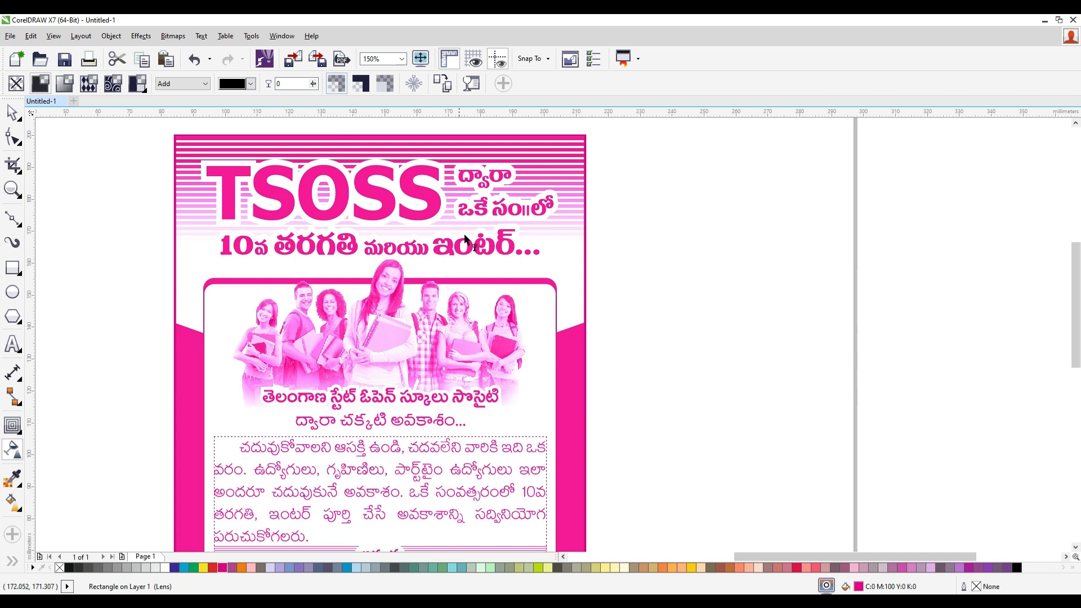
{"action": "scroll", "coordinate": [532, 336], "scroll_direction": "down", "scroll_amount": 2}
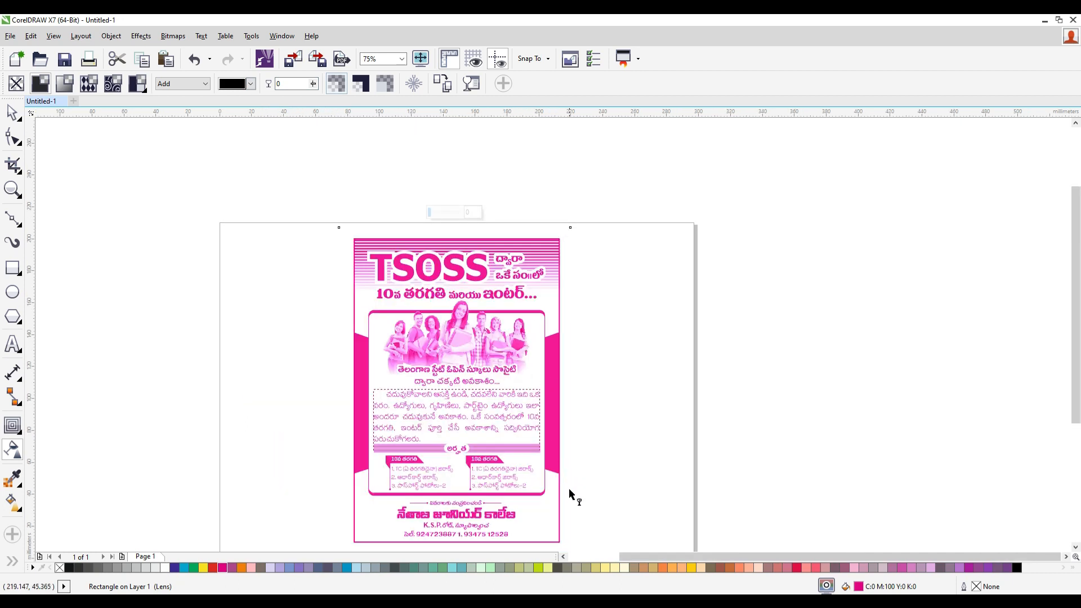
- Try the Multiply, Divide and If Lighter merge modes on the magenta overlay rectangle
{"action": "left_click", "coordinate": [188, 84]}
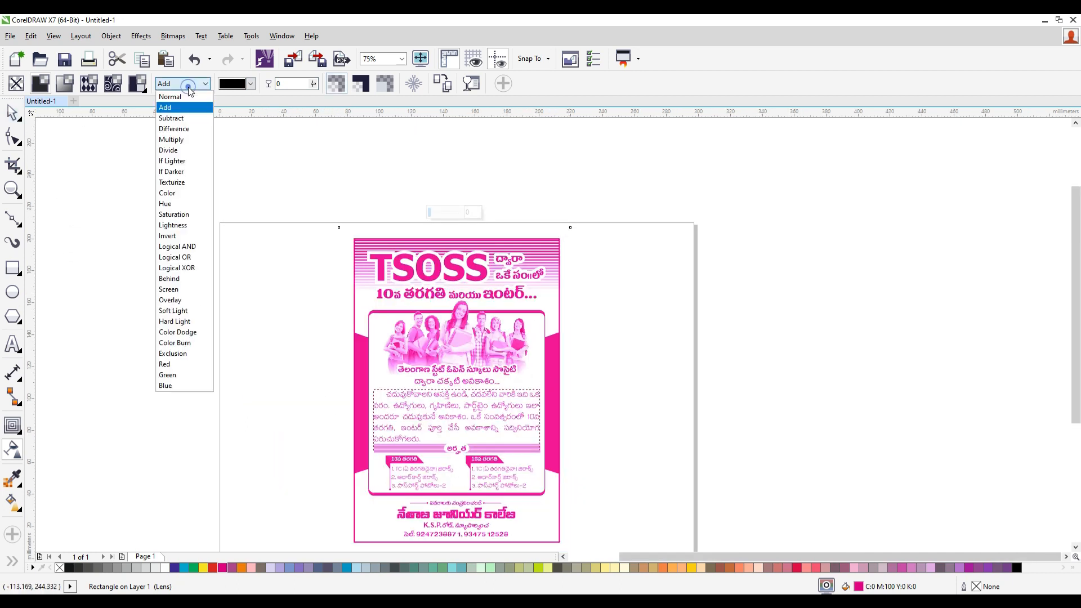
{"action": "left_click", "coordinate": [186, 141]}
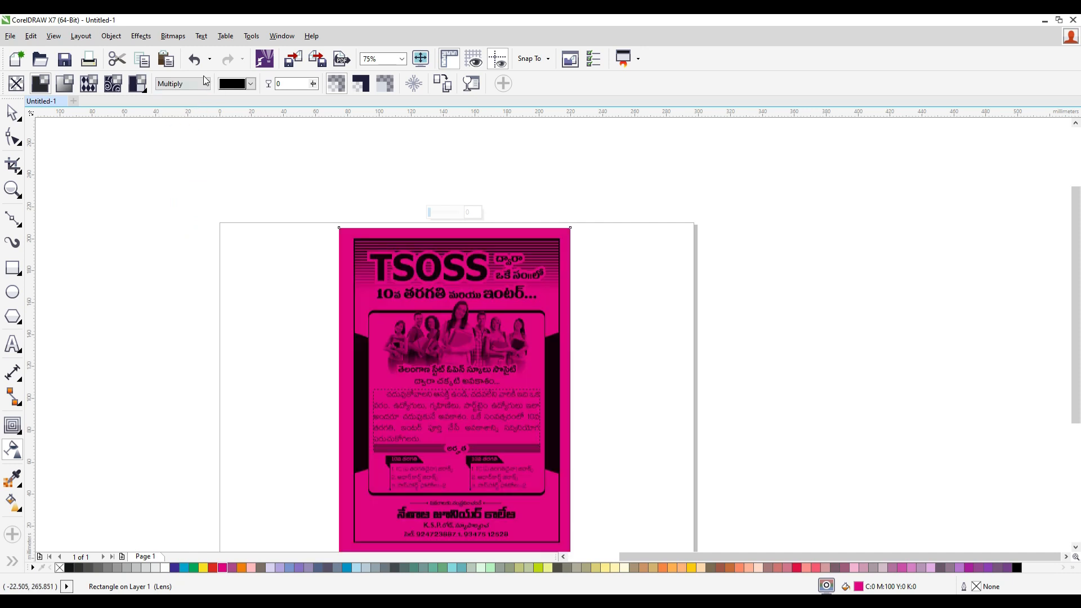
{"action": "left_click", "coordinate": [204, 84]}
{"action": "left_click", "coordinate": [188, 151]}
{"action": "left_click", "coordinate": [181, 84]}
{"action": "left_click", "coordinate": [172, 160]}
- Try the If Darker and Color merge modes on the overlay, then set its merge mode to Screen
{"action": "left_click", "coordinate": [187, 84]}
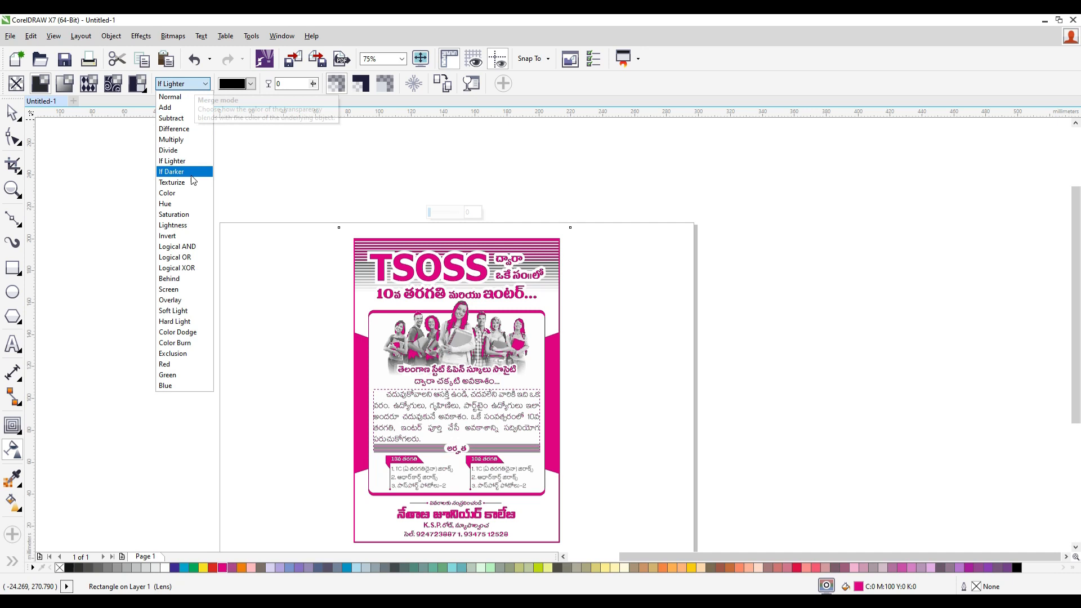
{"action": "left_click", "coordinate": [189, 175]}
{"action": "left_click", "coordinate": [188, 84]}
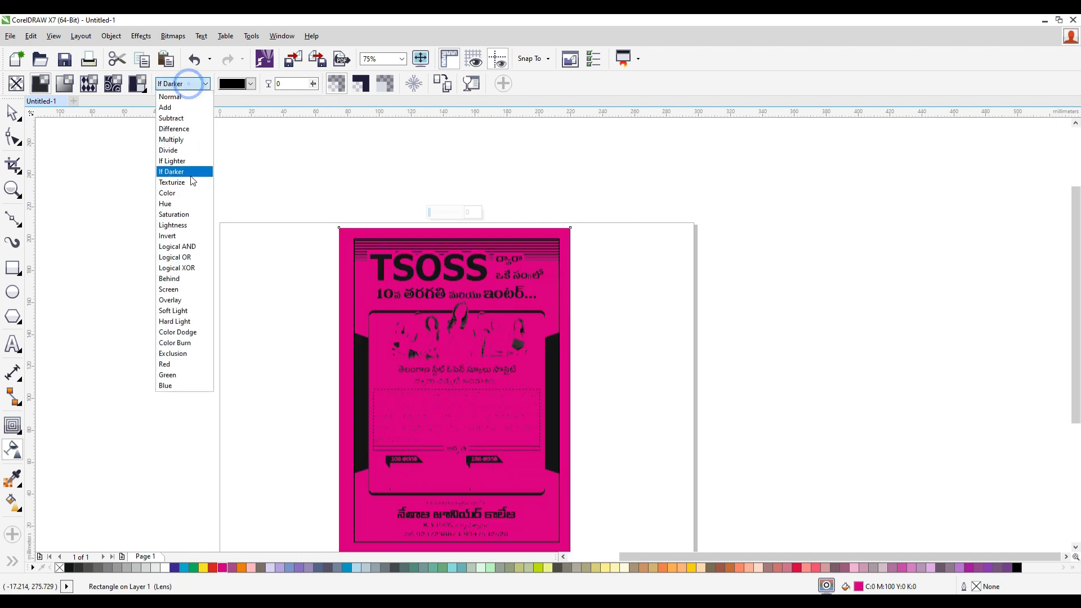
{"action": "left_click", "coordinate": [186, 191]}
{"action": "left_click", "coordinate": [190, 84]}
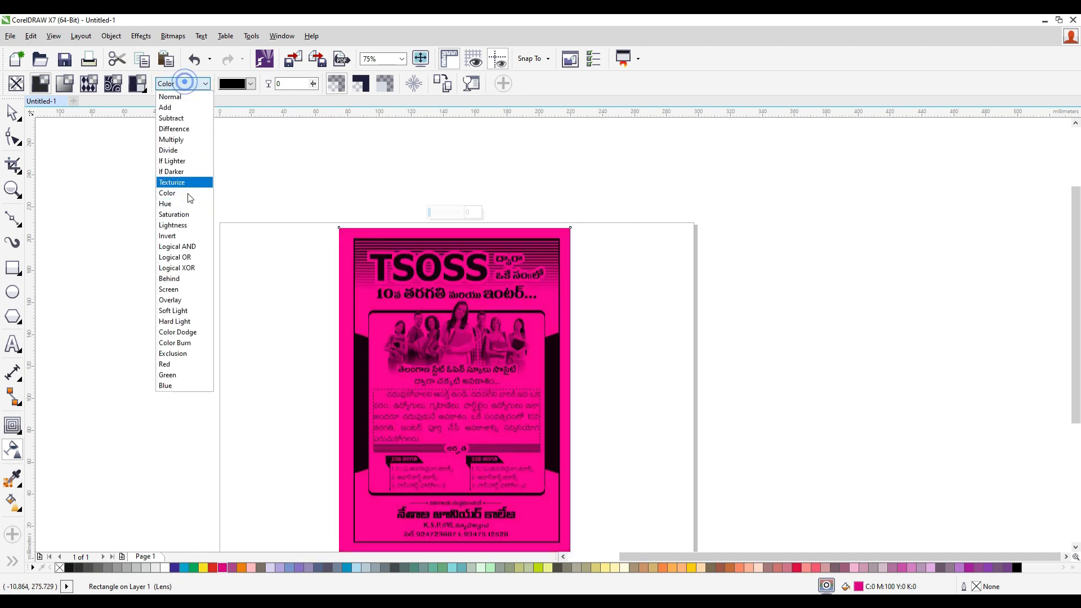
{"action": "left_click", "coordinate": [190, 291]}
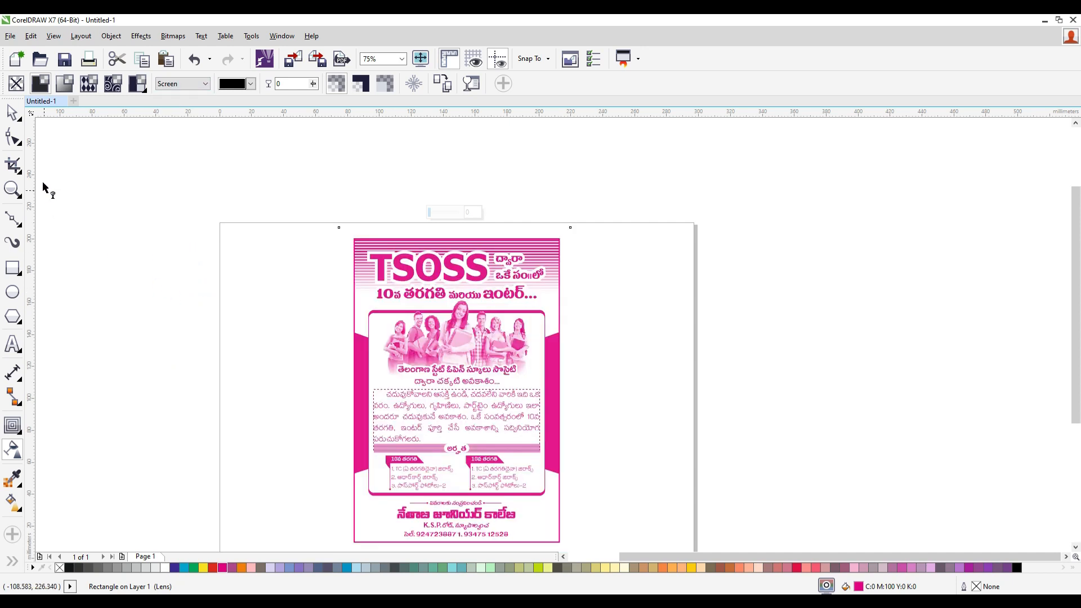
- Duplicate the pamphlet with its overlay so two copies sit side by side on the page, and fill the second overlay with cyan
{"action": "left_click", "coordinate": [12, 113]}
{"action": "left_click", "coordinate": [316, 296]}
{"action": "left_click_drag", "start_coordinate": [298, 200], "coordinate": [576, 515]}
{"action": "scroll", "coordinate": [511, 307], "scroll_direction": "up", "scroll_amount": 1}
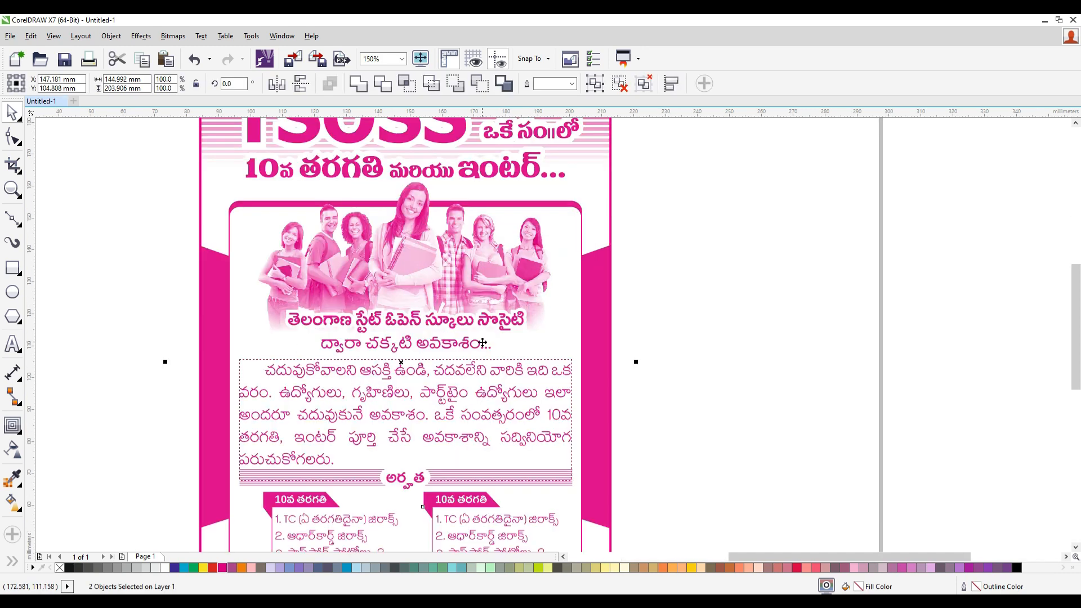
{"action": "scroll", "coordinate": [484, 353], "scroll_direction": "down", "scroll_amount": 1}
{"action": "left_click_drag", "start_coordinate": [443, 360], "coordinate": [563, 365]}
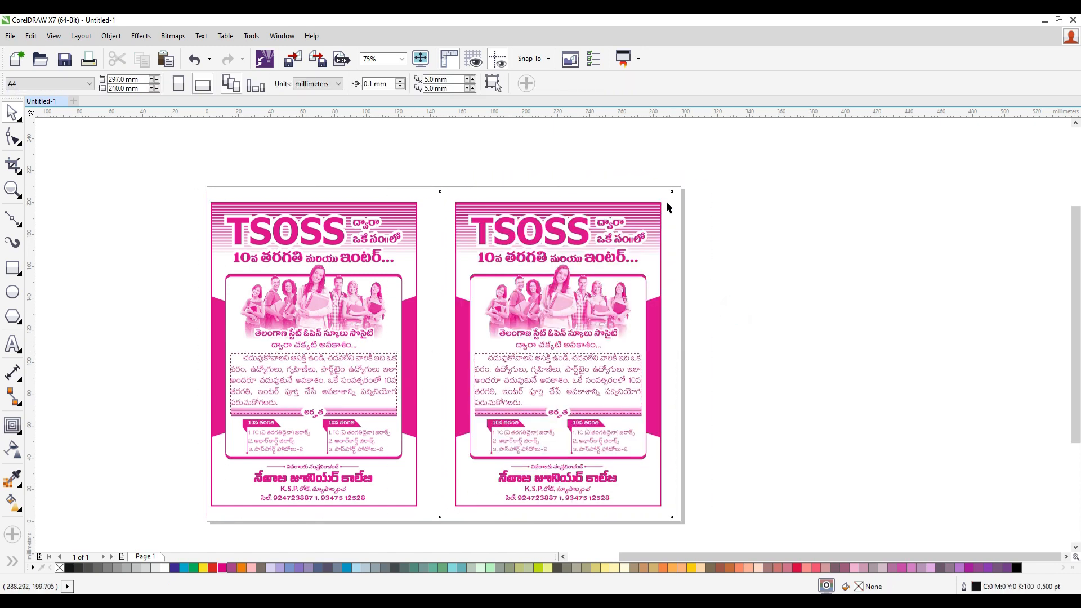
{"action": "left_click", "coordinate": [184, 567]}
{"action": "left_click", "coordinate": [782, 357]}
- Duplicate the cyan pamphlet with its overlay to the right of the page and fill the new copy's overlay with blue
{"action": "left_click_drag", "start_coordinate": [431, 171], "coordinate": [727, 522]}
{"action": "left_click_drag", "start_coordinate": [584, 356], "coordinate": [835, 364]}
{"action": "right_click", "coordinate": [832, 359]}
{"action": "left_click", "coordinate": [982, 224]}
{"action": "left_click", "coordinate": [916, 174]}
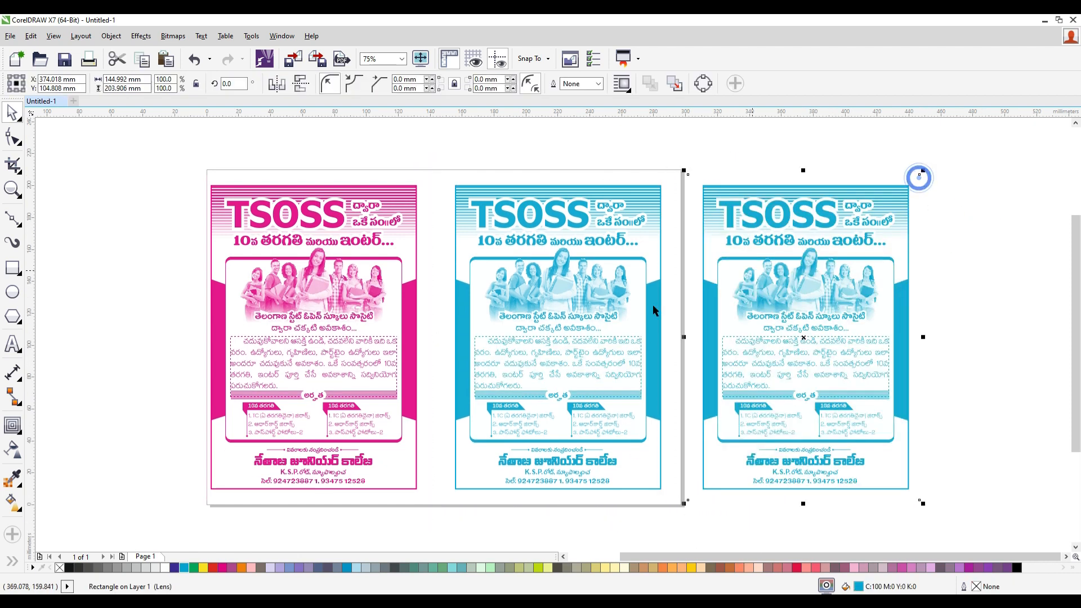
{"action": "left_click", "coordinate": [174, 568]}
- Duplicate the blue pamphlet with its overlay to its right and fill the new copy's overlay with green
{"action": "left_click", "coordinate": [723, 161]}
{"action": "left_click_drag", "start_coordinate": [684, 154], "coordinate": [966, 525]}
{"action": "left_click_drag", "start_coordinate": [806, 331], "coordinate": [1044, 332]}
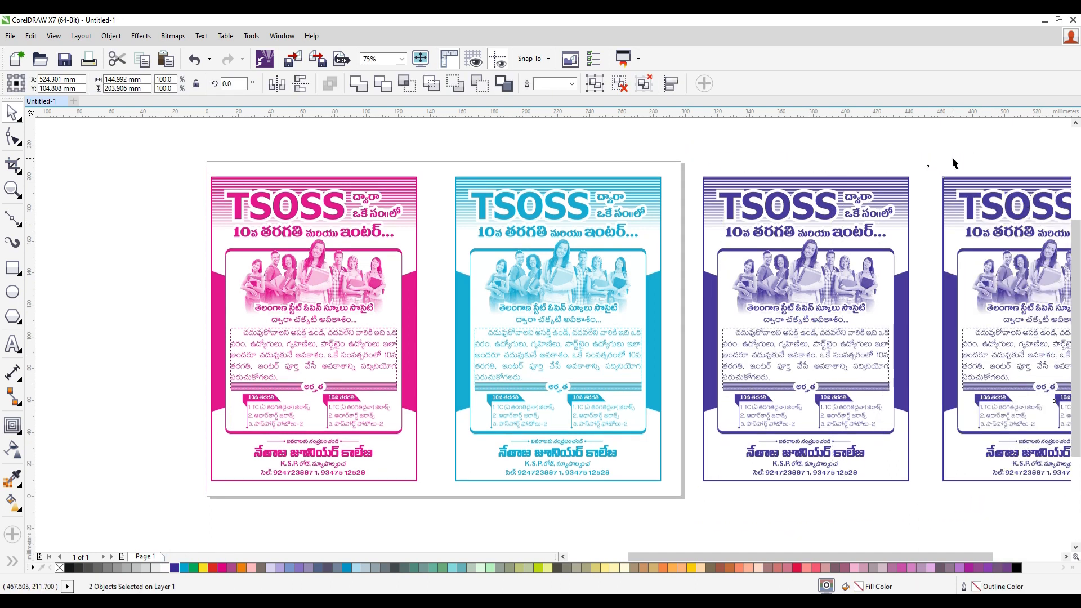
{"action": "left_click", "coordinate": [952, 175]}
{"action": "left_click", "coordinate": [193, 567]}
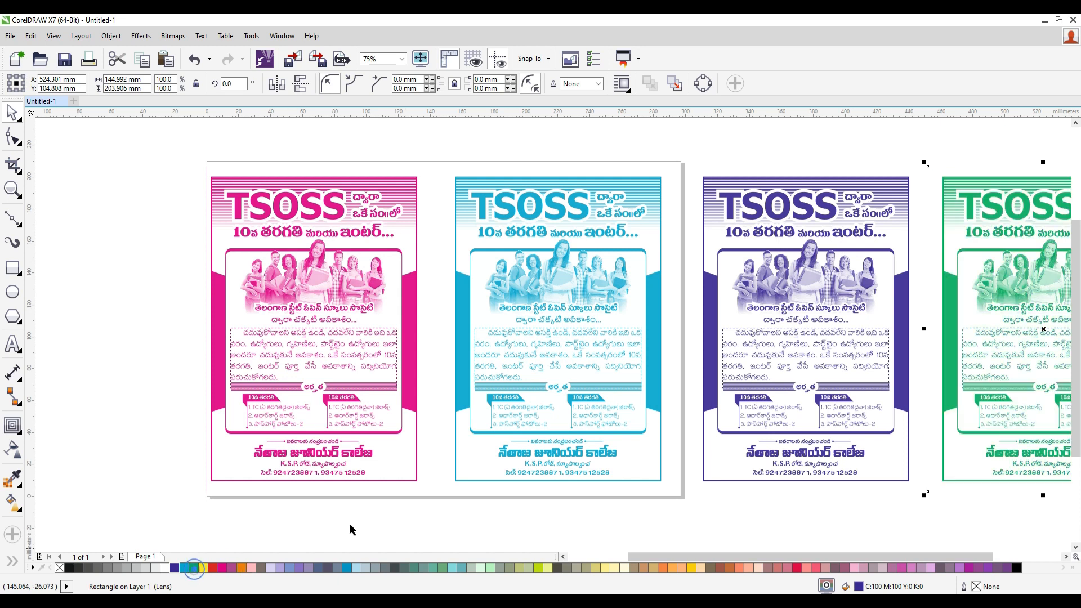
- Select all four coloured pamphlets together with their overlay rectangles
{"action": "scroll", "coordinate": [713, 343], "scroll_direction": "down", "scroll_amount": 2}
{"action": "left_click_drag", "start_coordinate": [478, 253], "coordinate": [957, 417]}
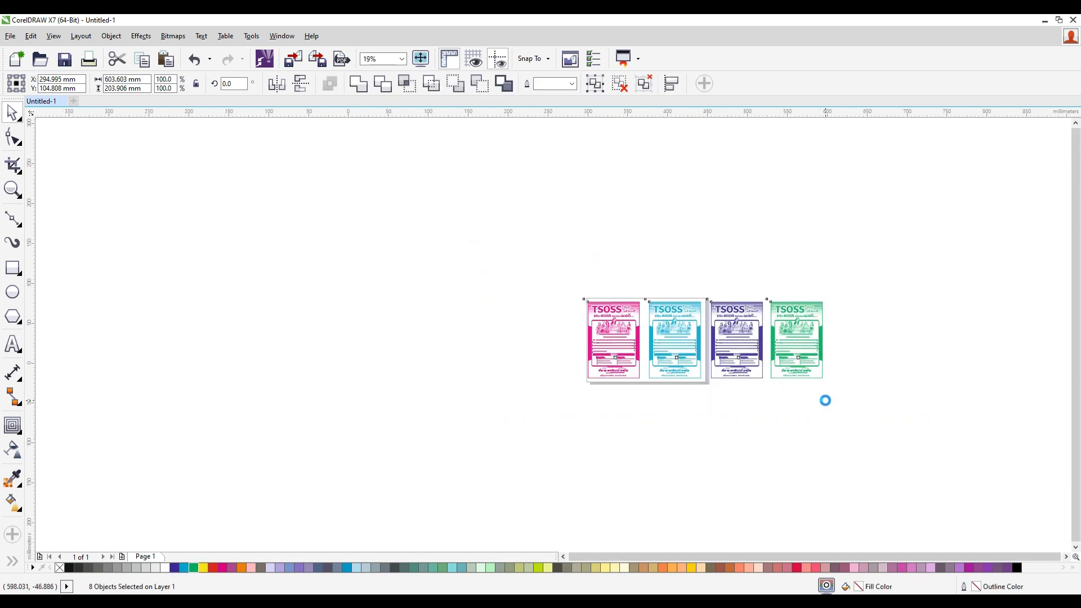
{"action": "scroll", "coordinate": [825, 400], "scroll_direction": "up", "scroll_amount": 1}
{"action": "left_click", "coordinate": [863, 397]}
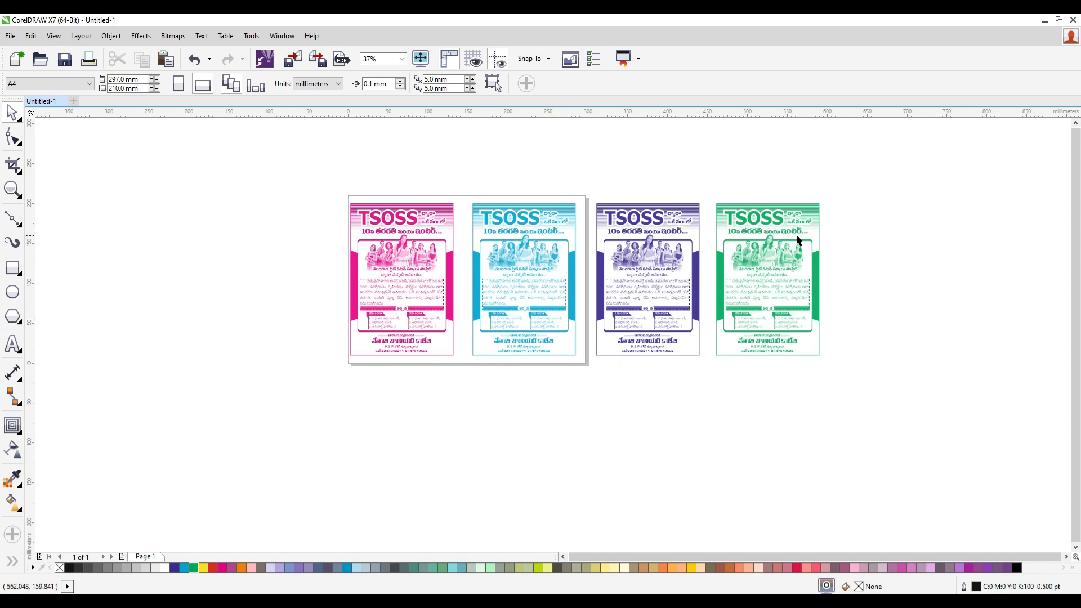
{"action": "left_click_drag", "start_coordinate": [884, 432], "coordinate": [222, 164]}
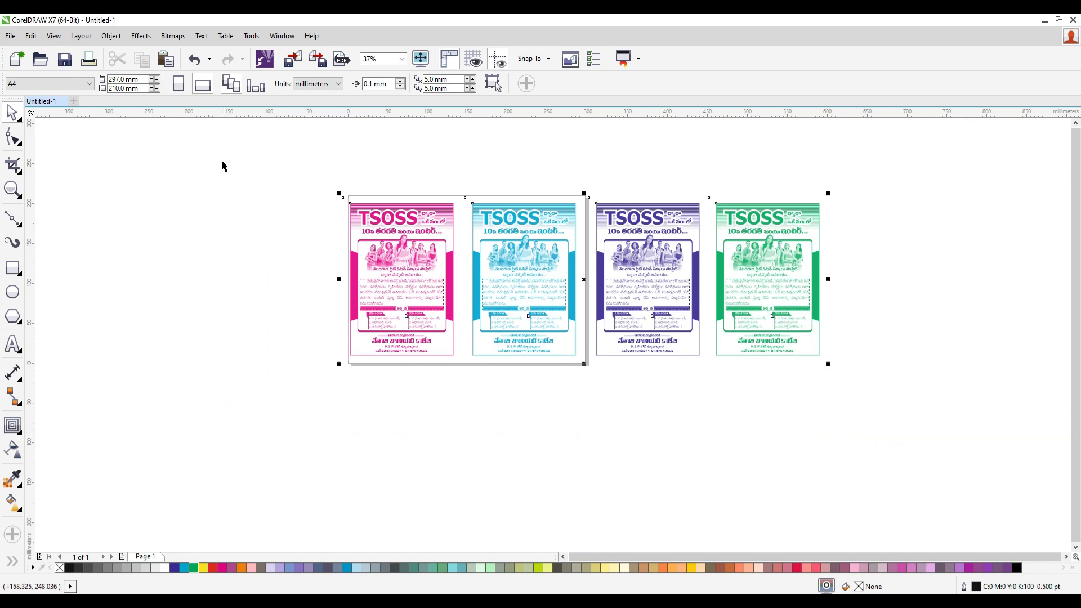